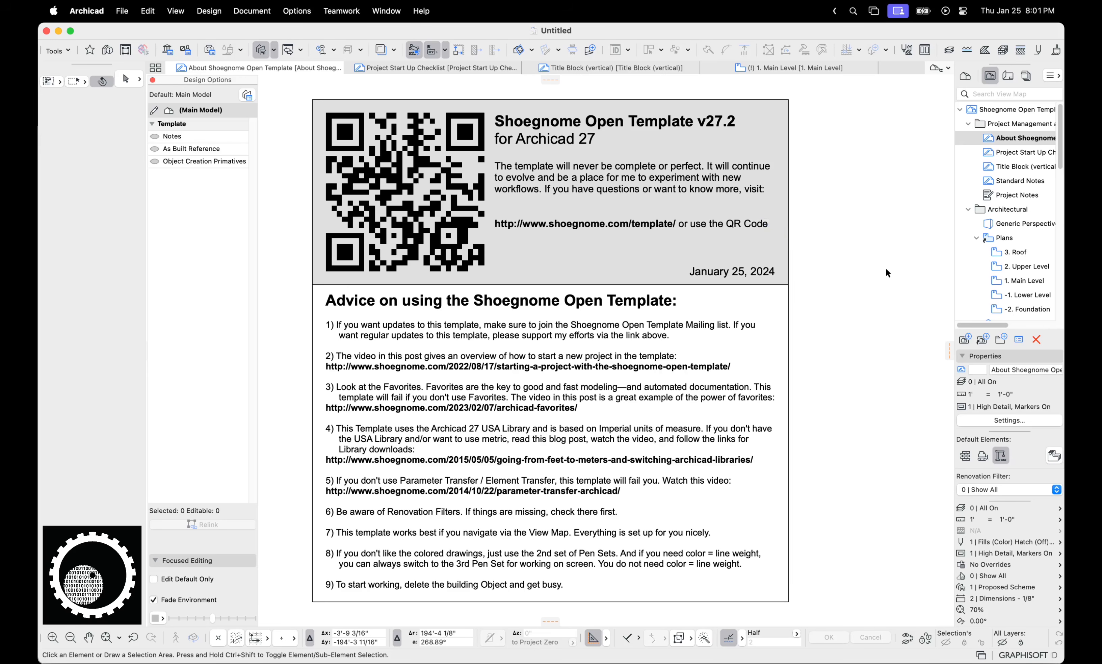
# Check the Main Level view settings and keep its Proposed Scheme option combination
pyautogui.click(1026, 282)
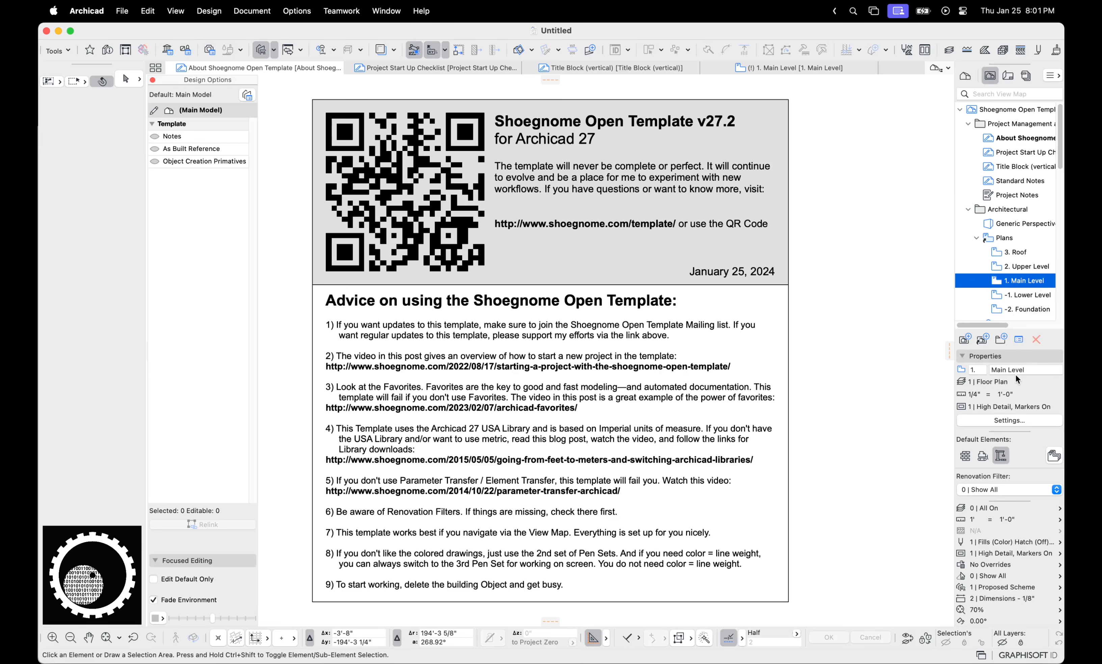
pyautogui.click(1018, 418)
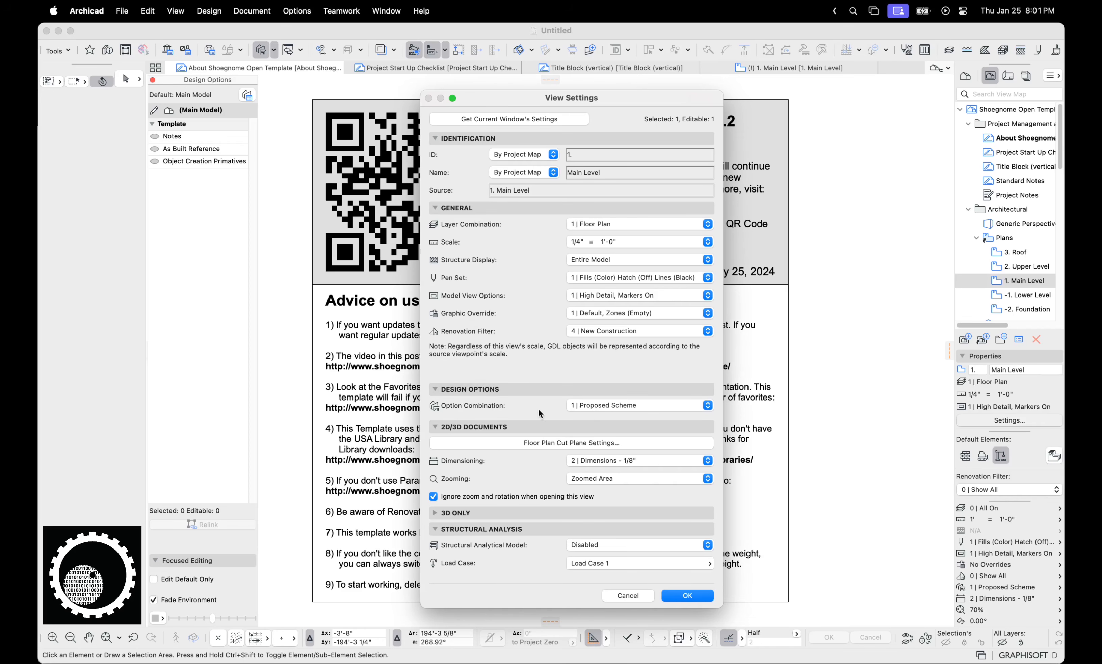
pyautogui.click(609, 408)
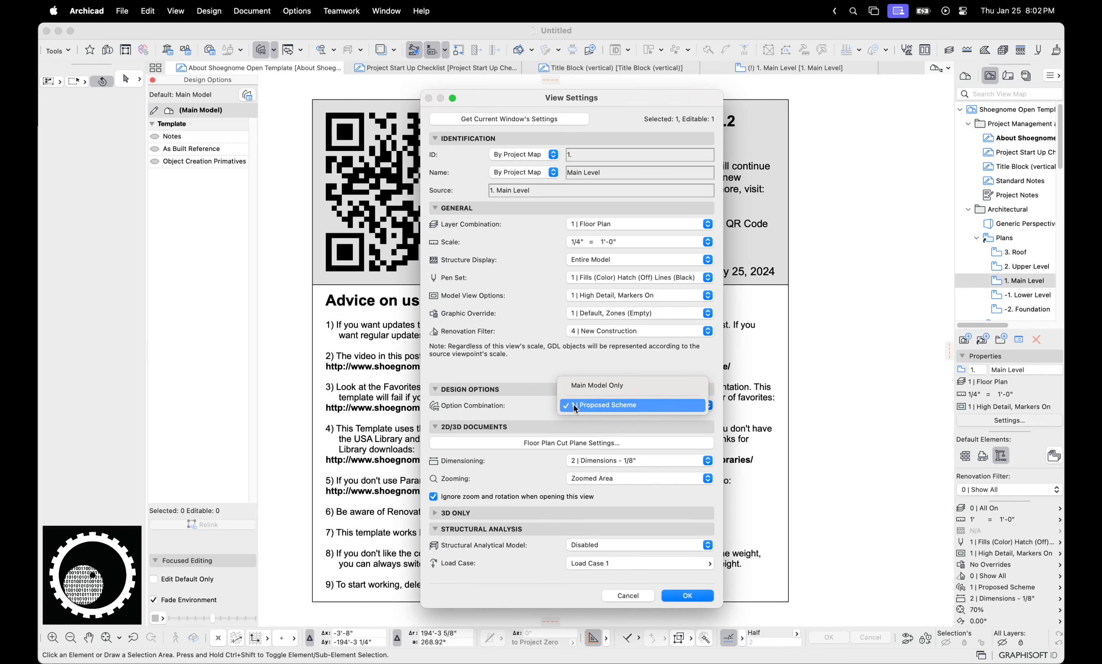
pyautogui.click(606, 402)
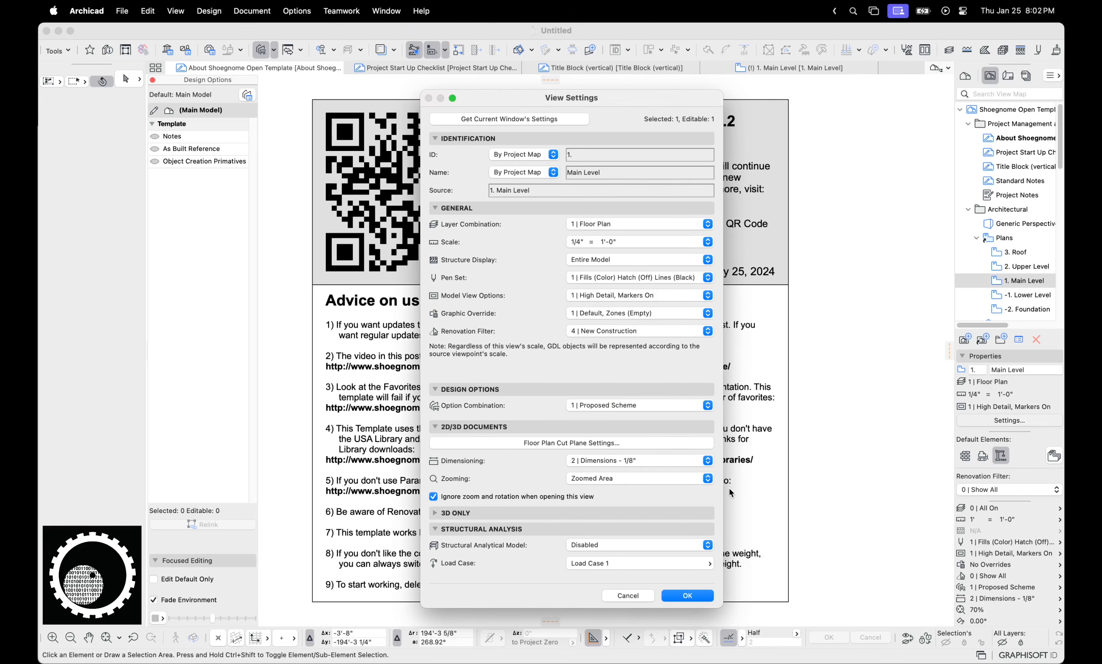
pyautogui.click(687, 595)
# Review the Demolition Plans view settings and close them unchanged
pyautogui.scroll(-5, 1008, 266)
pyautogui.click(1025, 265)
pyautogui.click(1009, 420)
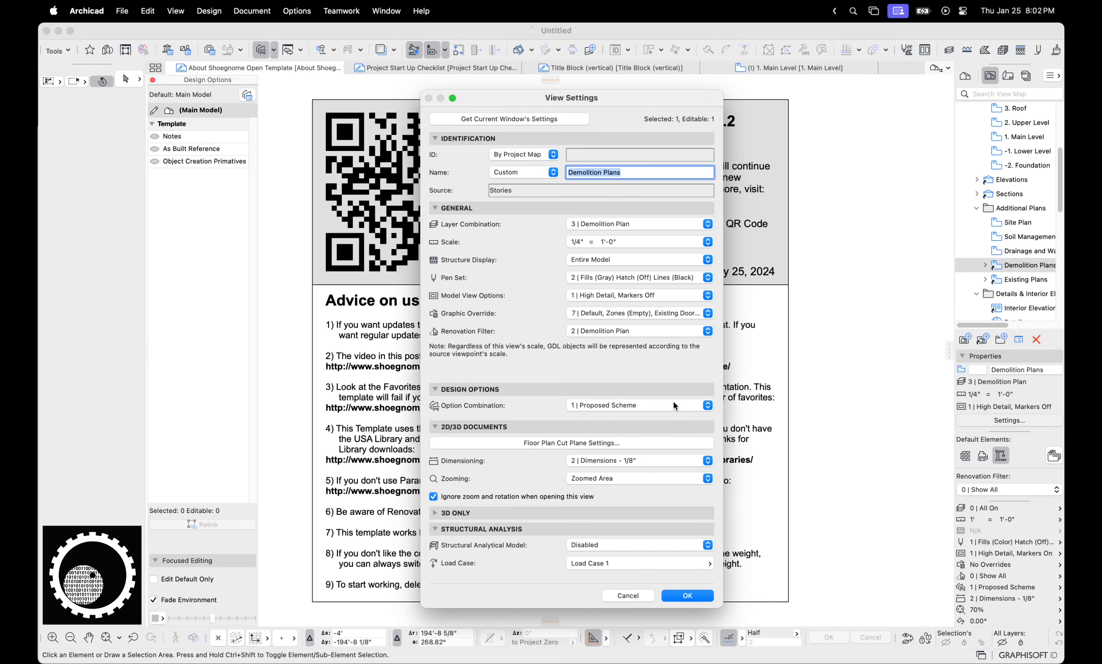
pyautogui.press('Return')
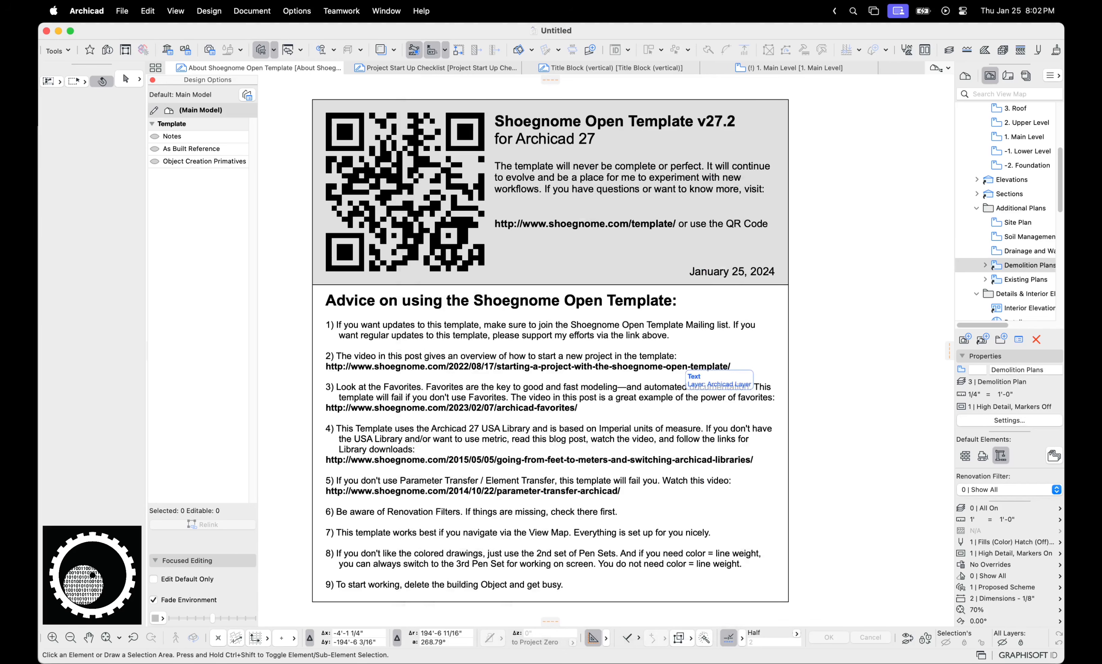
pyautogui.click(749, 635)
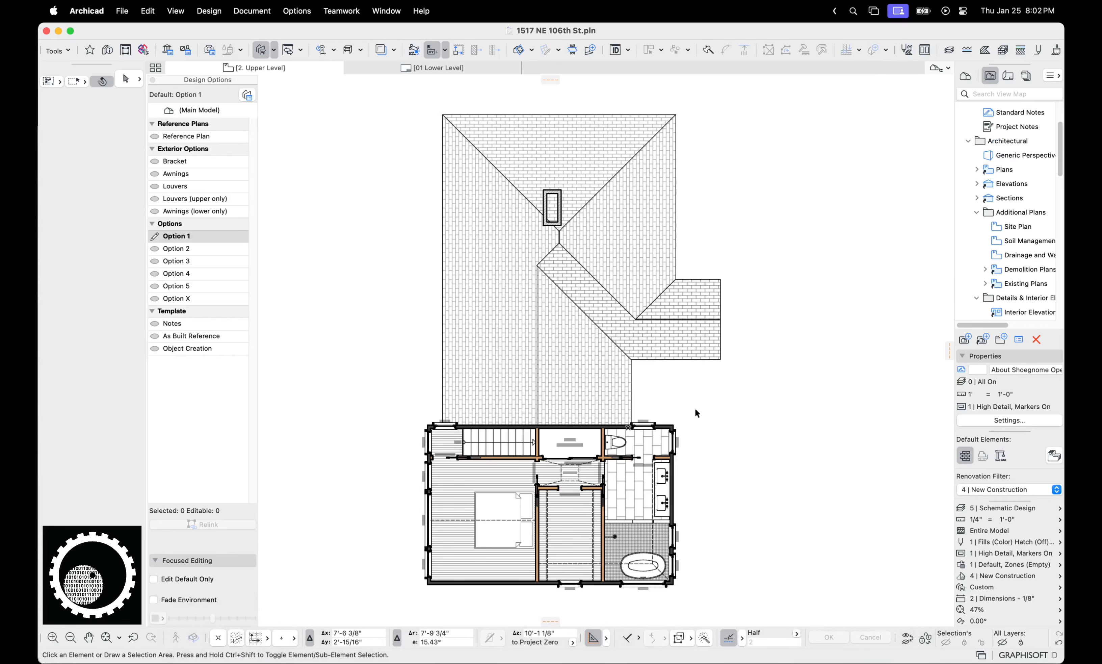
pyautogui.moveTo(694, 407); pyautogui.dragTo(724, 361, button='middle')
pyautogui.scroll(5, 673, 407)
pyautogui.moveTo(646, 427); pyautogui.dragTo(718, 322, button='middle')
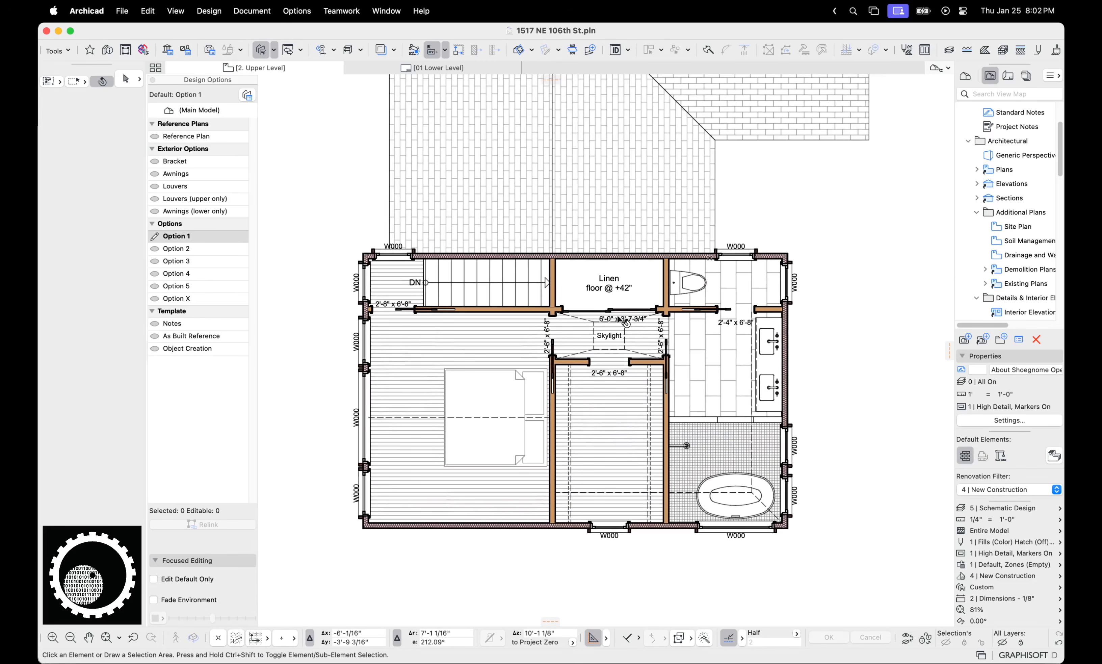
pyautogui.scroll(-1, 677, 325)
pyautogui.scroll(-1, 682, 328)
# Preview Options 2 through 5, X and 2 on the upper floor, settling on Option X, and open the Design Option Manager
pyautogui.click(164, 249)
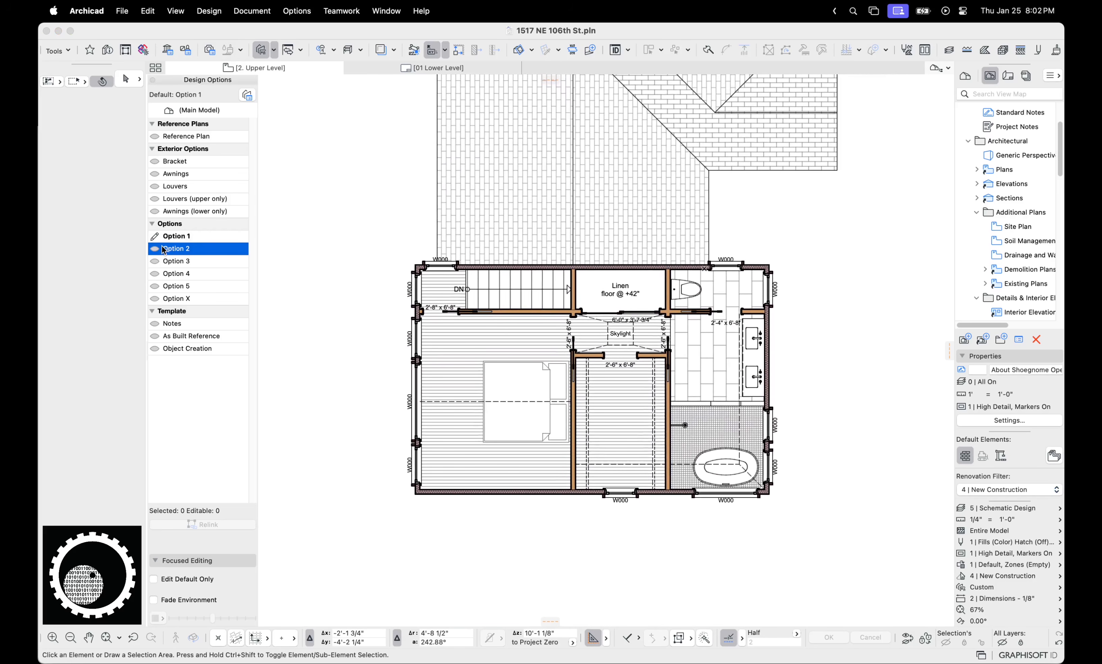
pyautogui.doubleClick(170, 261)
pyautogui.click(178, 273)
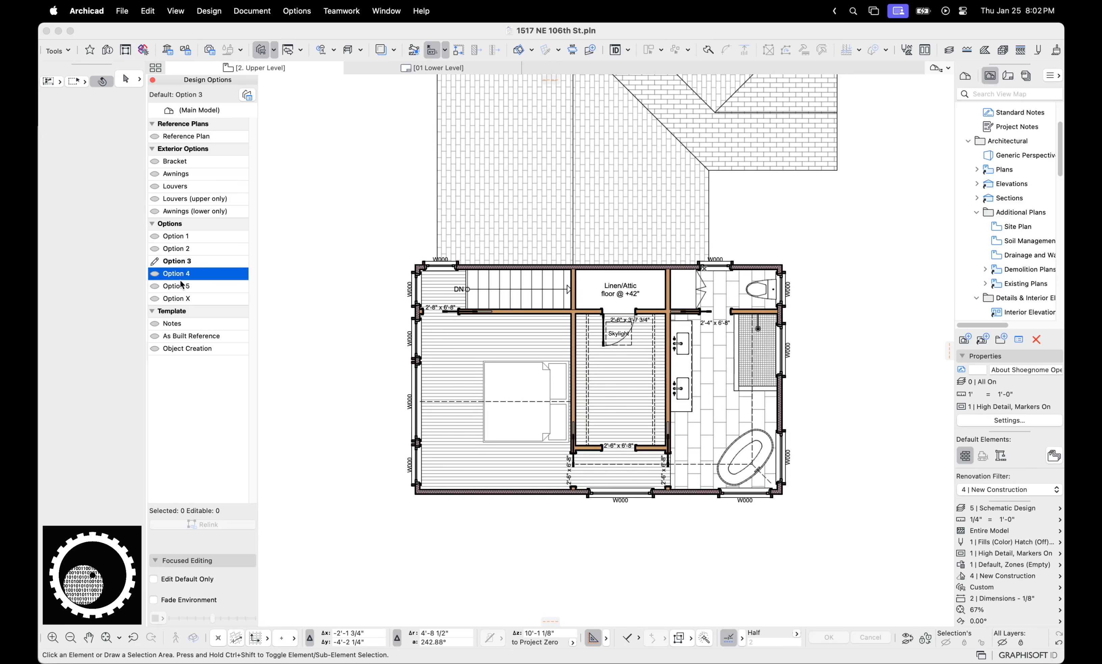
pyautogui.click(181, 286)
pyautogui.doubleClick(179, 298)
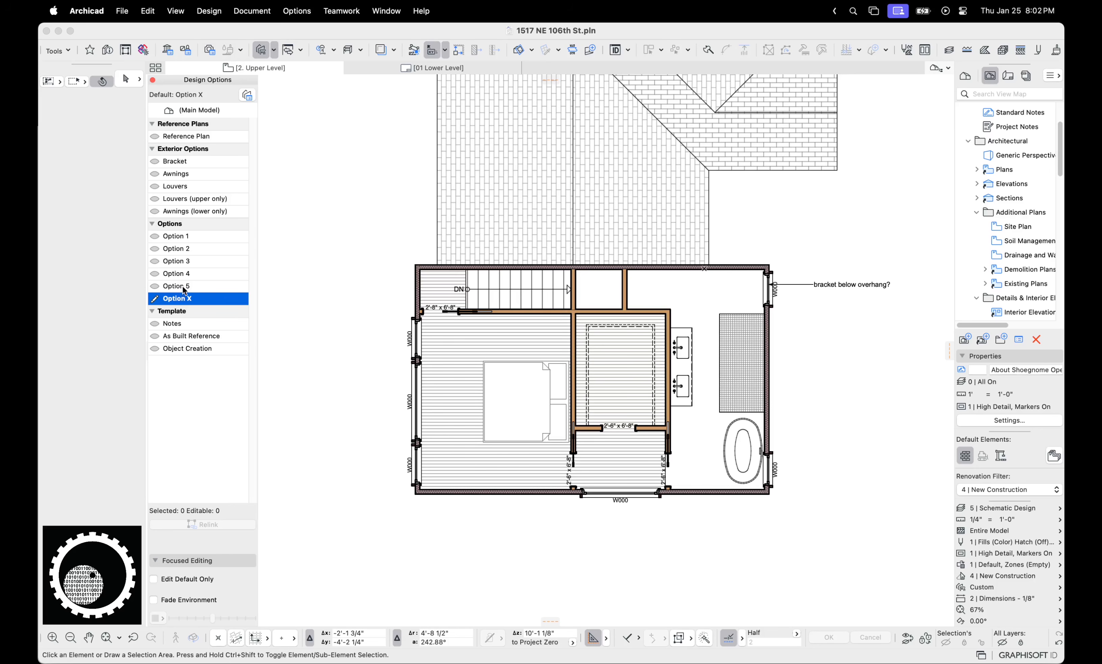
pyautogui.doubleClick(185, 253)
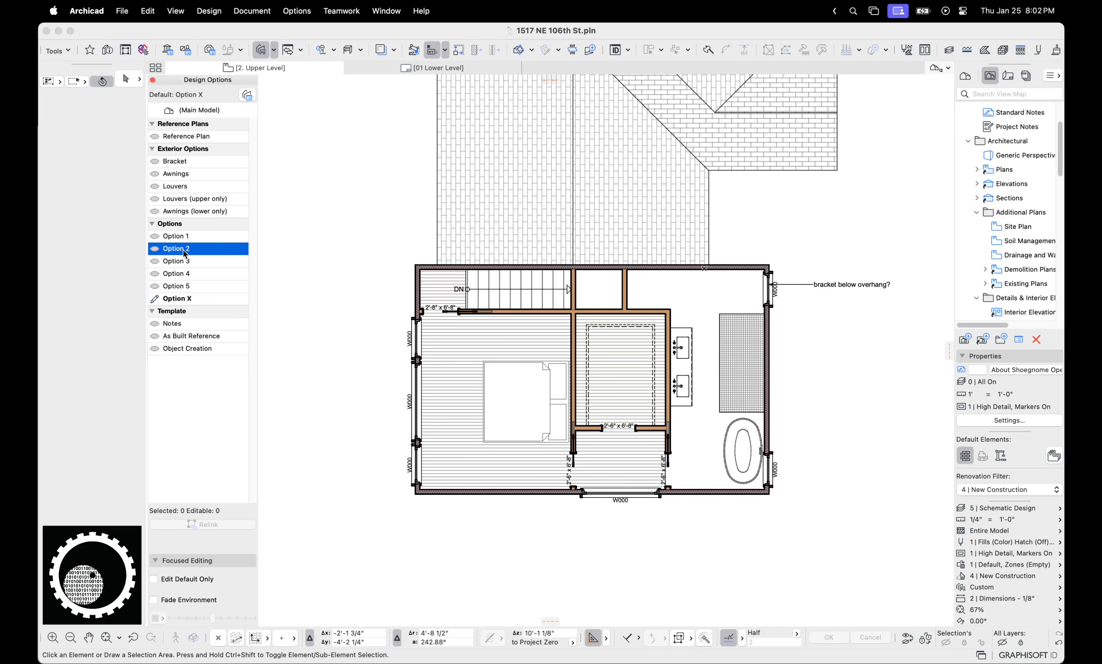
pyautogui.doubleClick(182, 299)
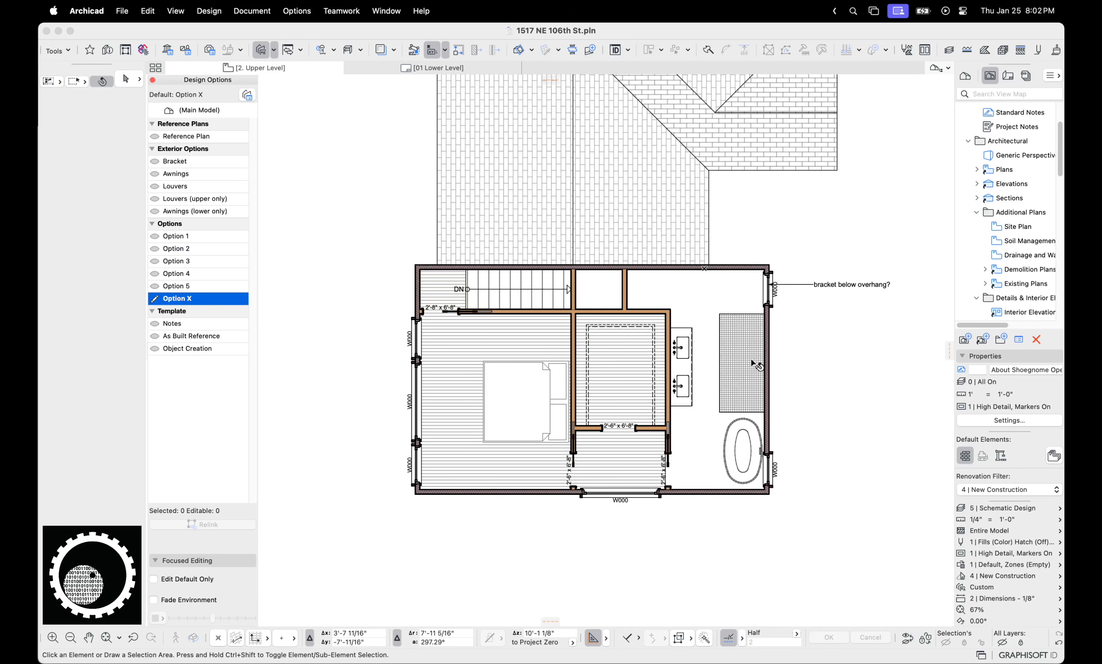
pyautogui.click(247, 95)
# Duplicate Option X and rename the copy Option X2
pyautogui.click(451, 345)
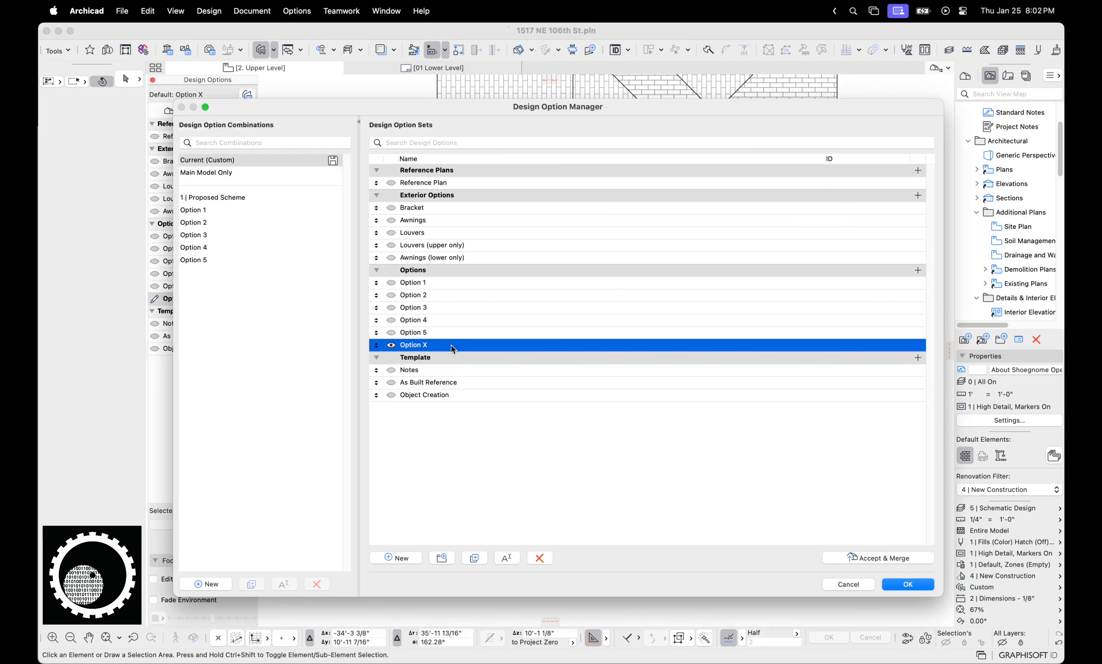
pyautogui.click(474, 558)
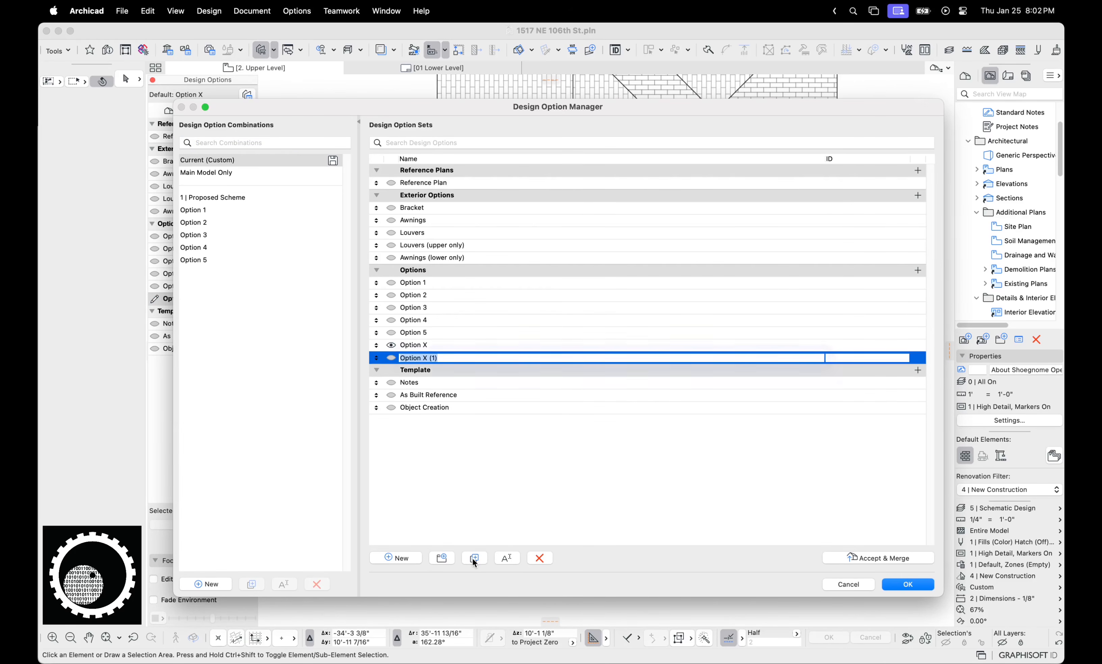
pyautogui.click(449, 358)
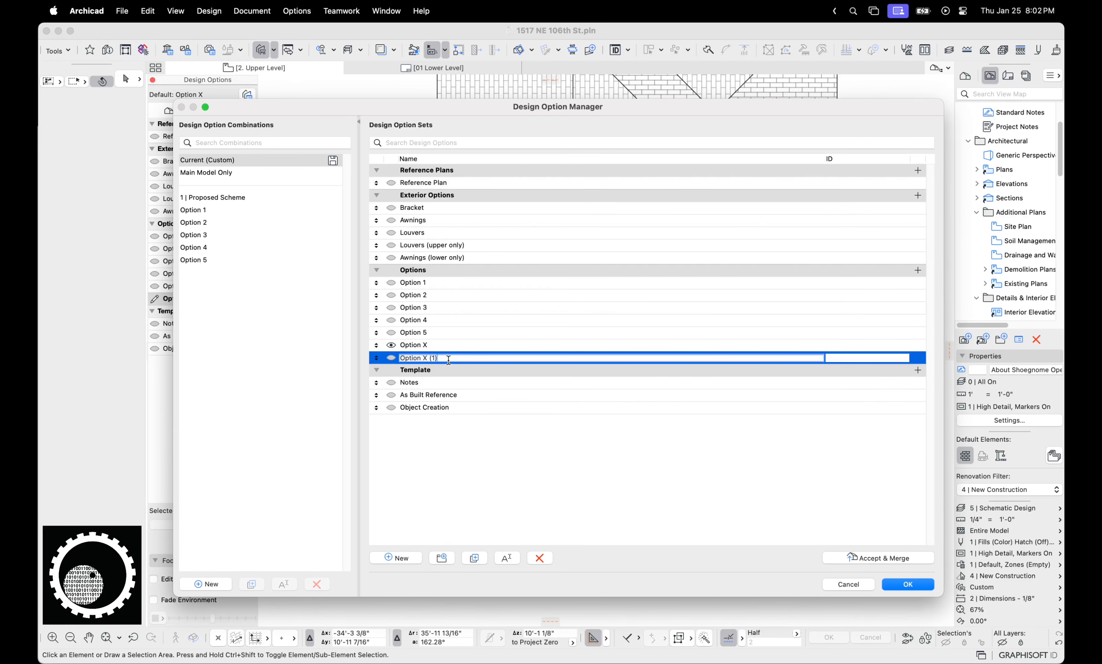
pyautogui.press('BackSpace')
pyautogui.press('BackSpace')
pyautogui.press('BackSpace')
pyautogui.press('BackSpace')
pyautogui.write('2')
pyautogui.press('Return')
pyautogui.press('Return')
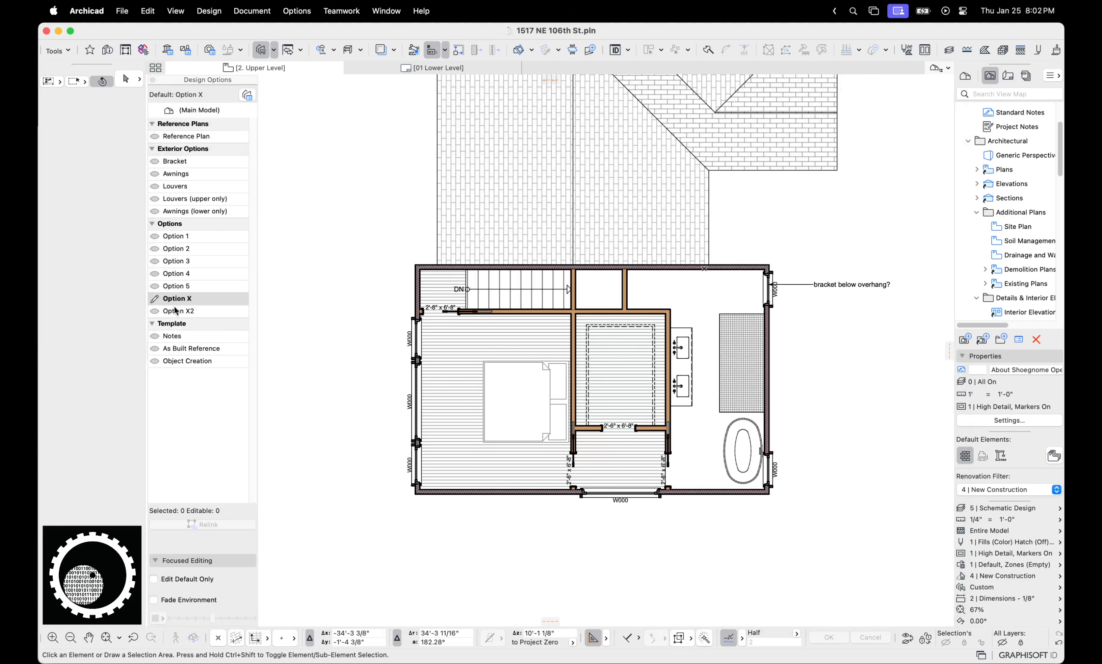
# In Option X2, delete the bathroom shower, vanity sink, interior wall, floor and closet
pyautogui.click(175, 311)
pyautogui.moveTo(742, 450); pyautogui.dragTo(708, 344)
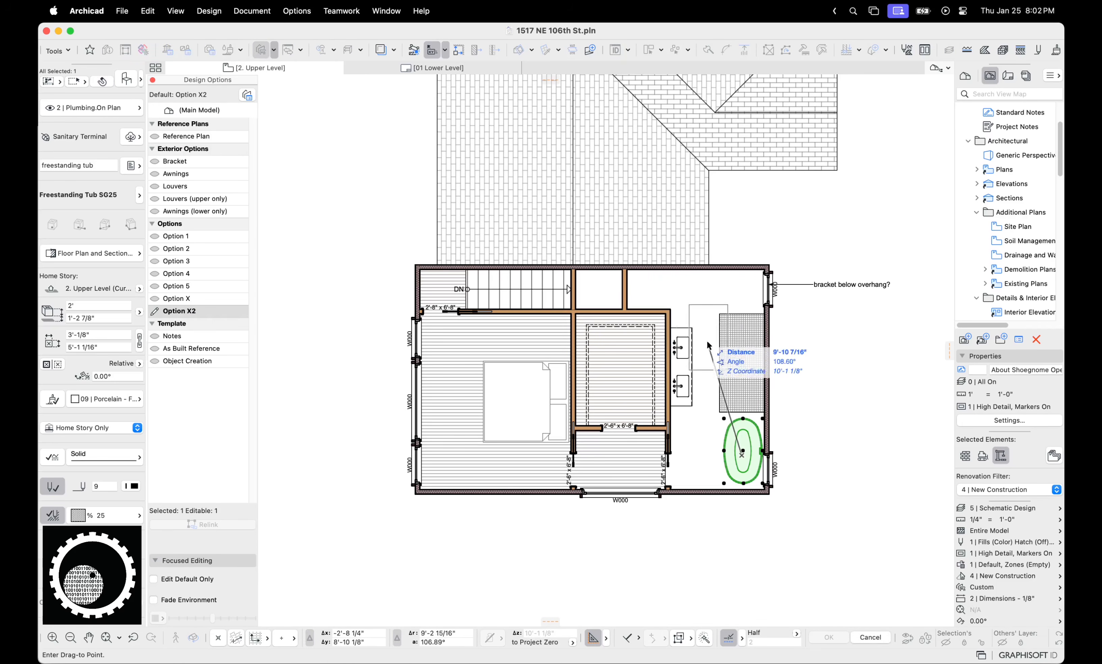
pyautogui.press('Escape')
pyautogui.click(740, 387)
pyautogui.press('Delete')
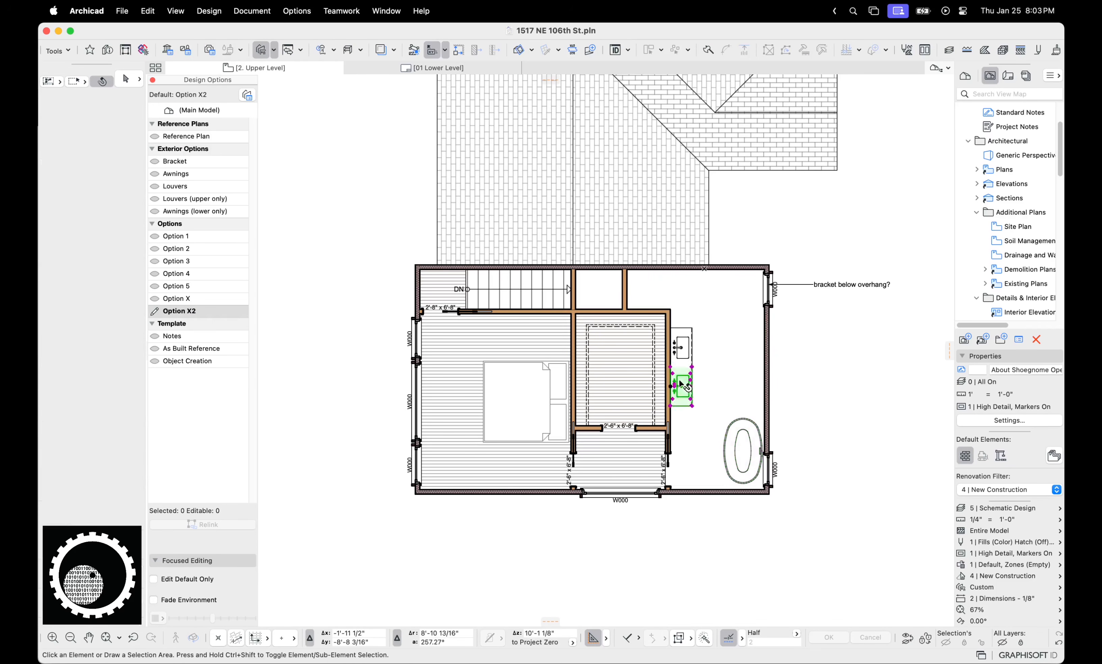
pyautogui.press('Delete')
pyautogui.click(682, 349)
pyautogui.press('Delete')
pyautogui.click(668, 358)
pyautogui.press('Delete')
pyautogui.click(642, 363)
pyautogui.press('Delete')
pyautogui.press('Delete')
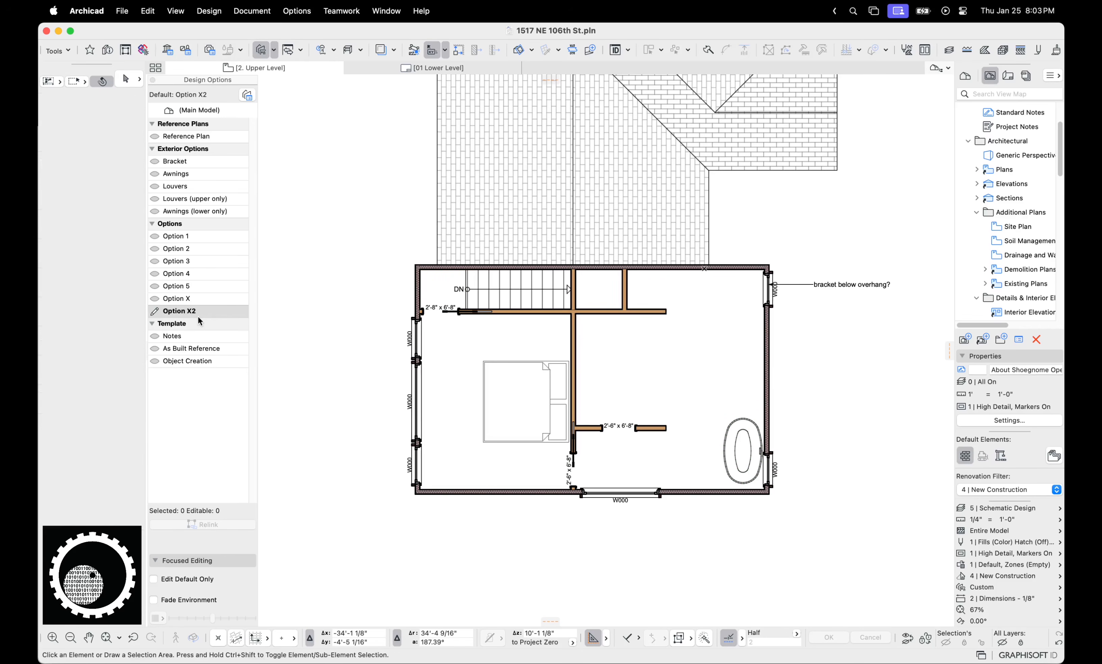
# Compare Option X with X2, then delete Option X2 and make Option 1 active
pyautogui.click(175, 299)
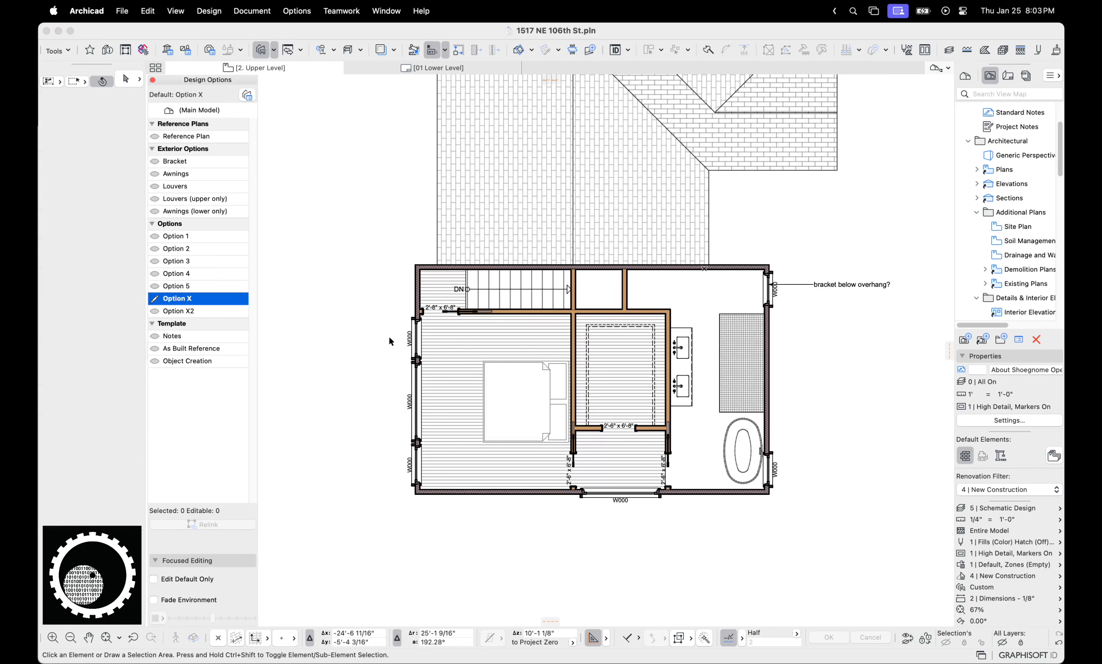
pyautogui.click(201, 311)
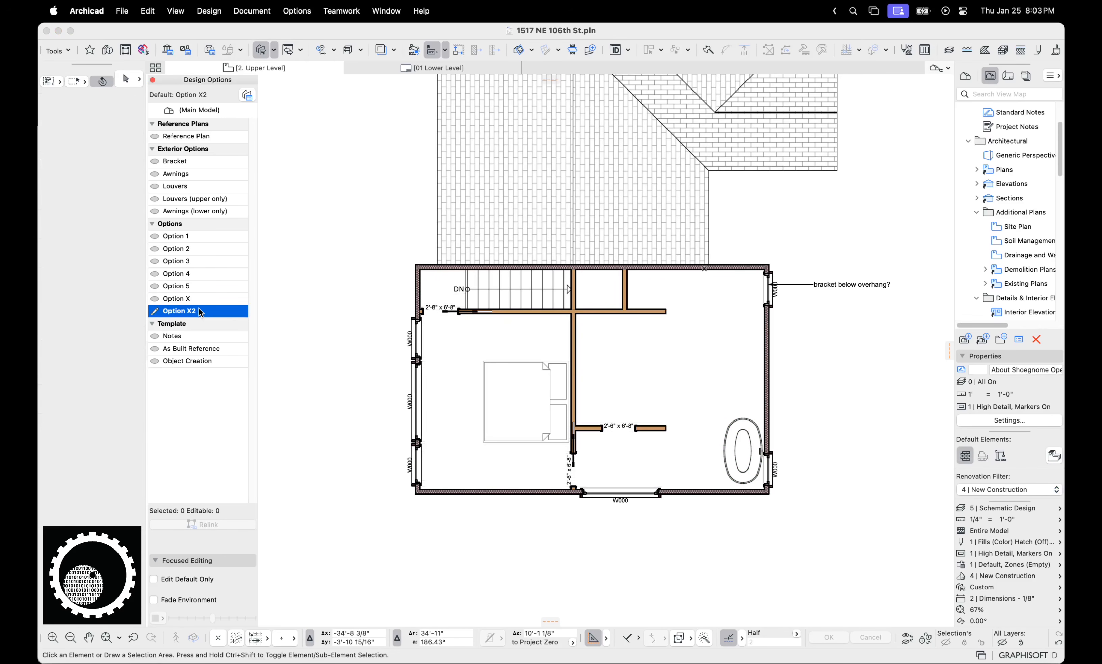
pyautogui.click(247, 95)
pyautogui.click(416, 357)
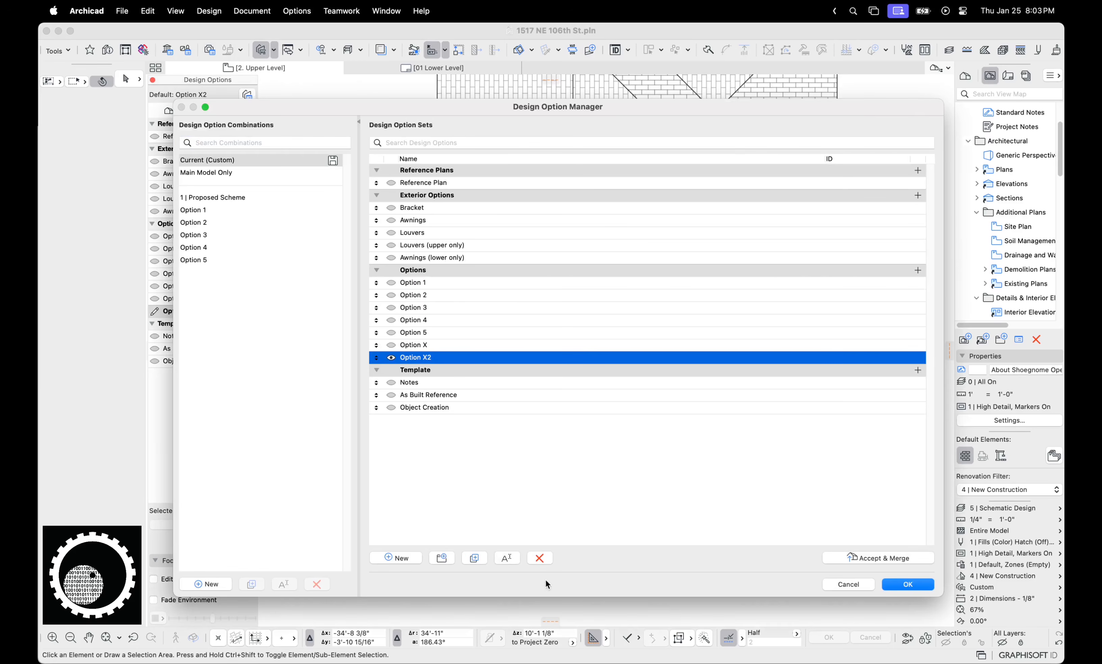
pyautogui.click(540, 558)
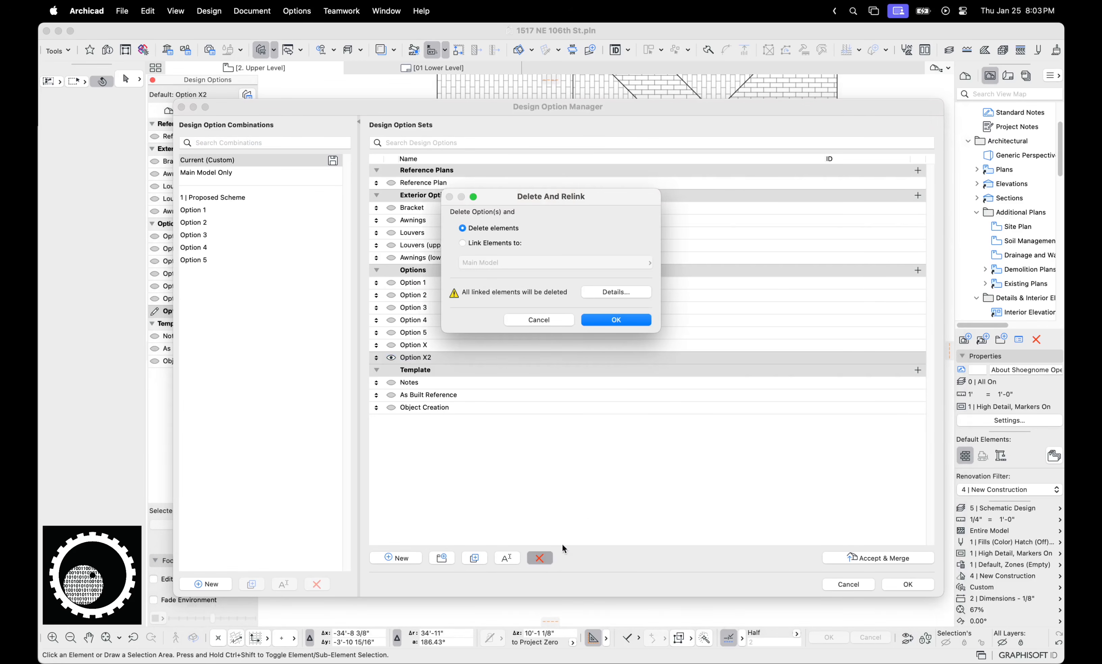
pyautogui.click(615, 320)
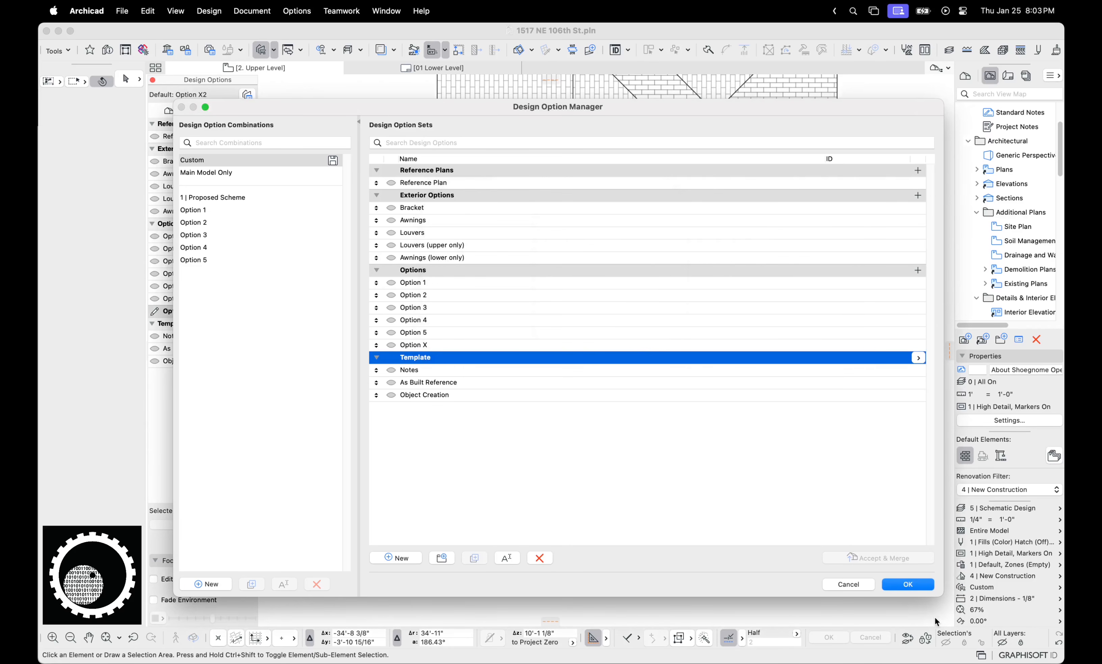
pyautogui.click(908, 584)
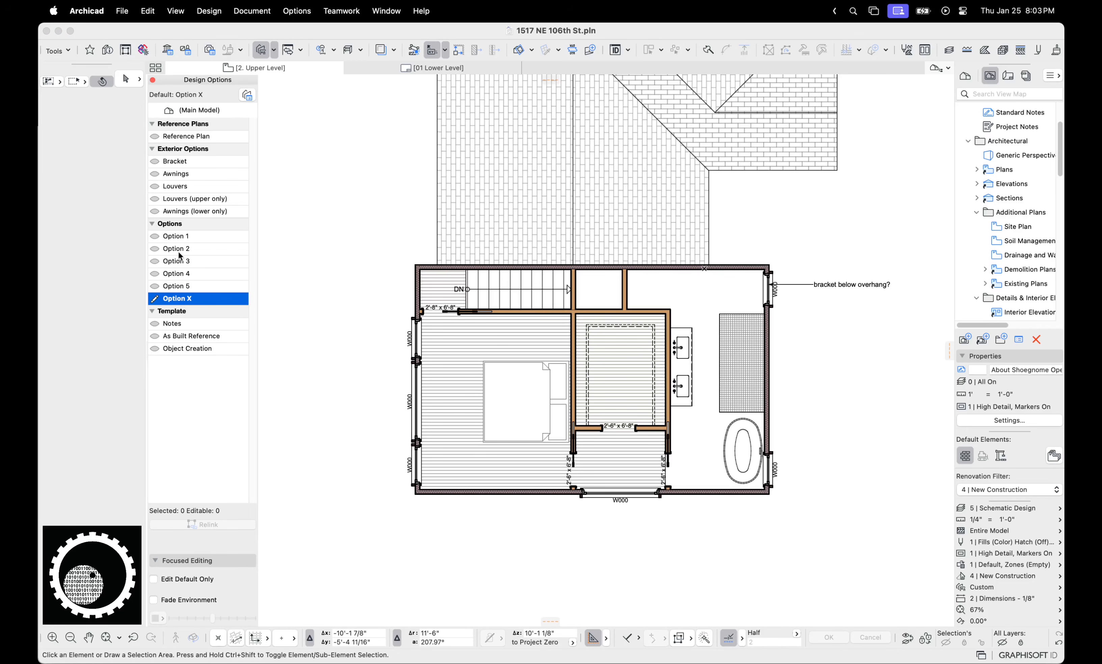
pyautogui.click(179, 238)
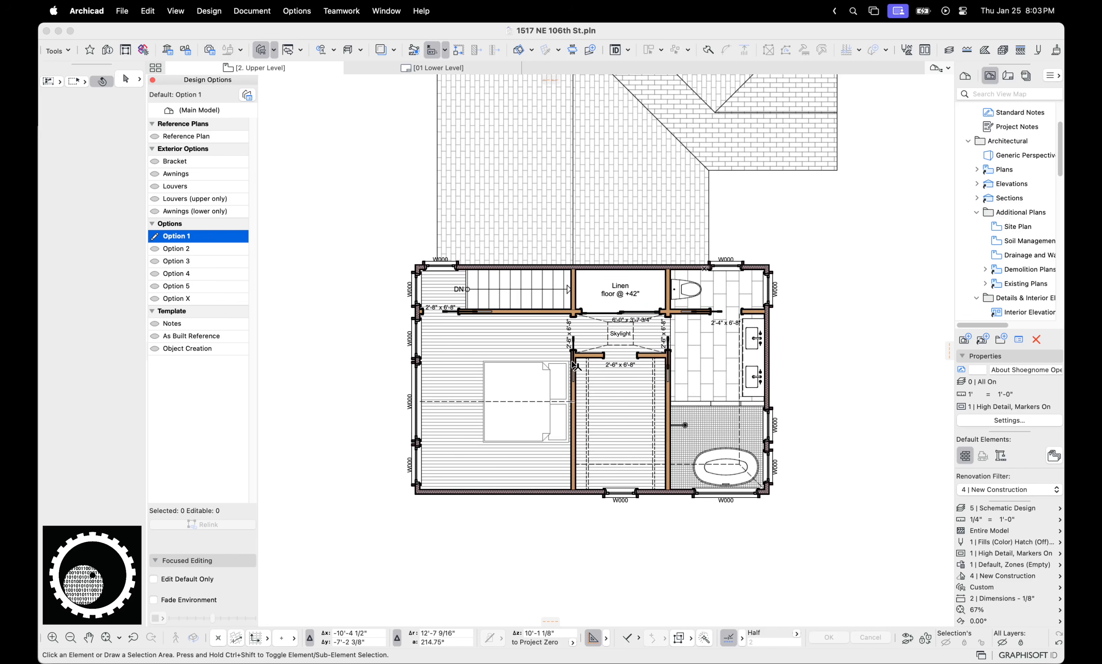
# Open the Main Level plan, then return to the Upper Level plan
pyautogui.click(976, 169)
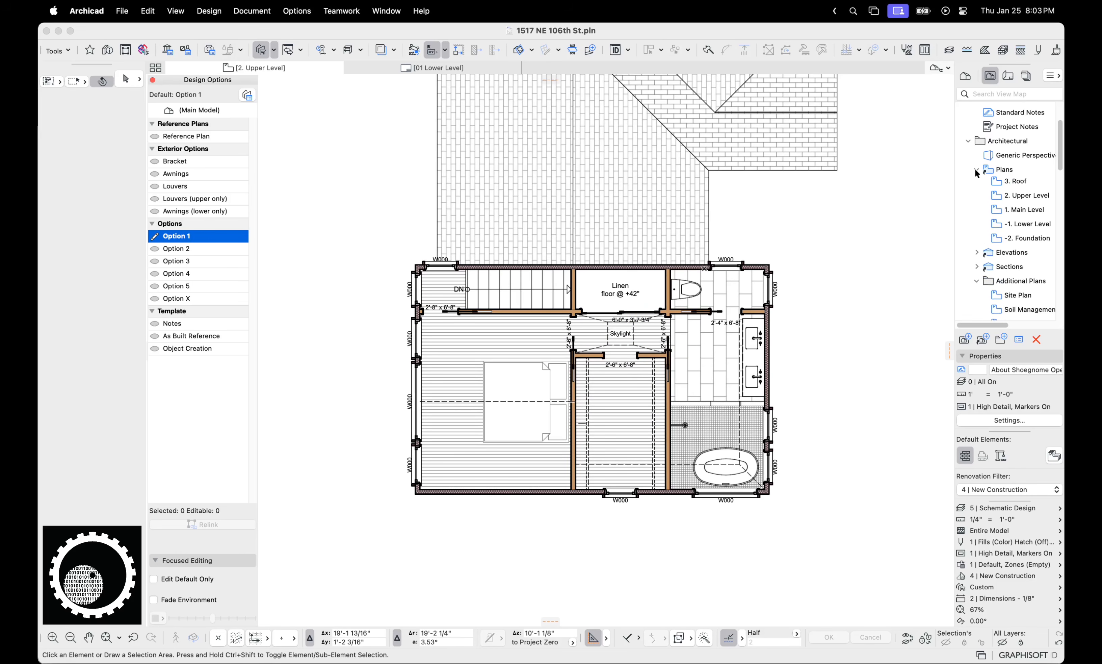
pyautogui.doubleClick(1022, 217)
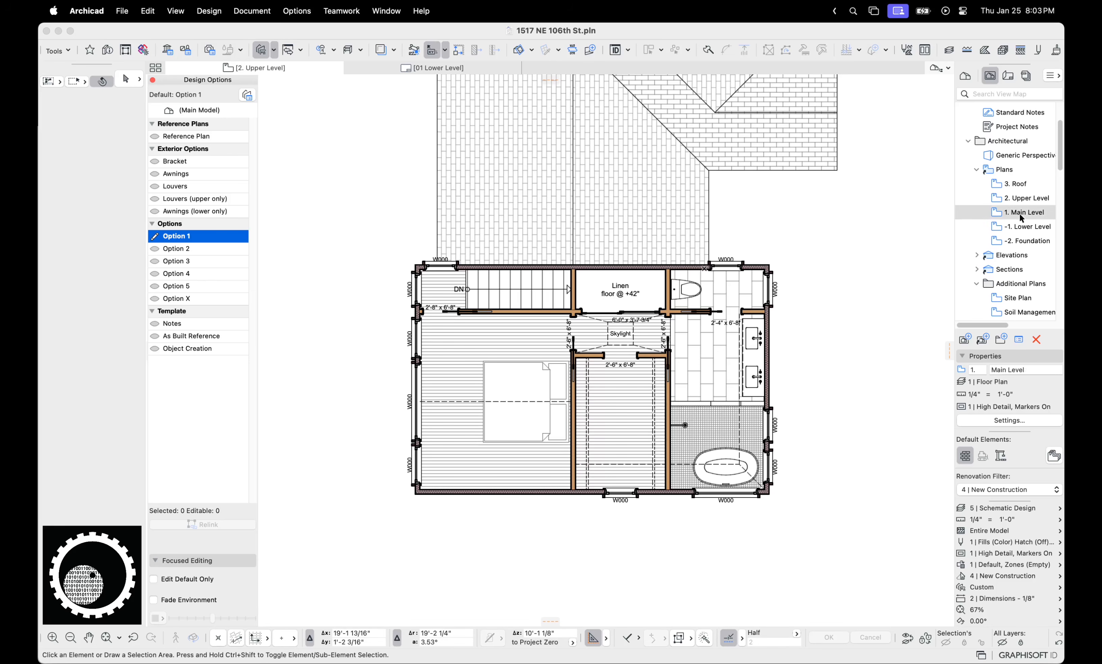
pyautogui.click(1017, 202)
pyautogui.doubleClick(1018, 199)
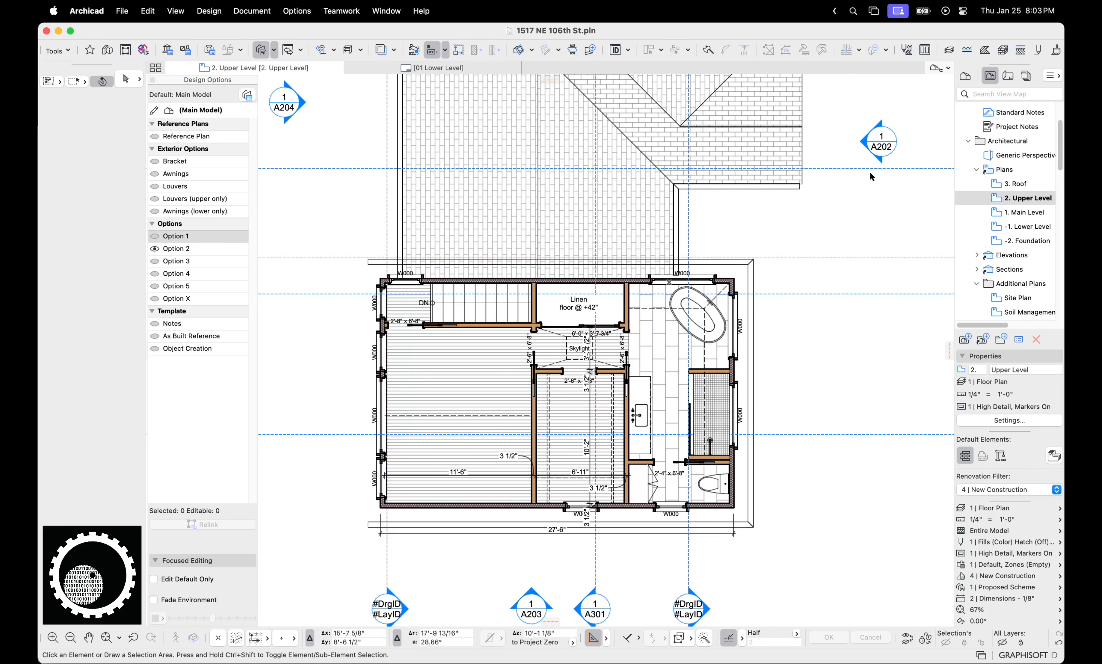
# Show Main Model Only and set the Plans folder's option combination to Main Model Only
pyautogui.click(993, 586)
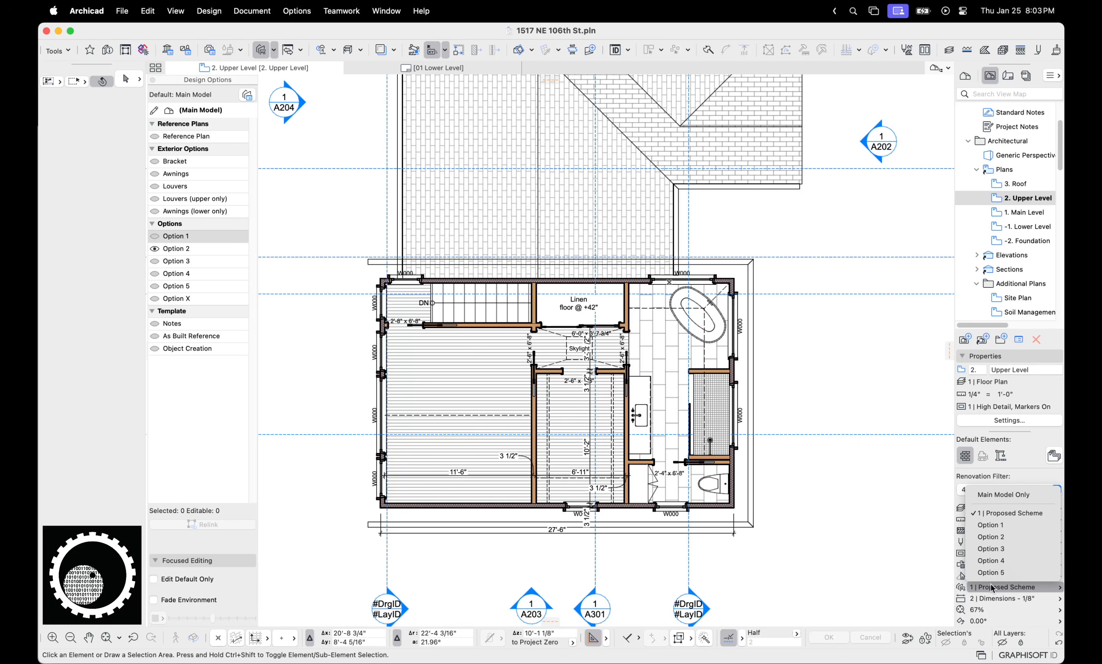
pyautogui.click(1000, 496)
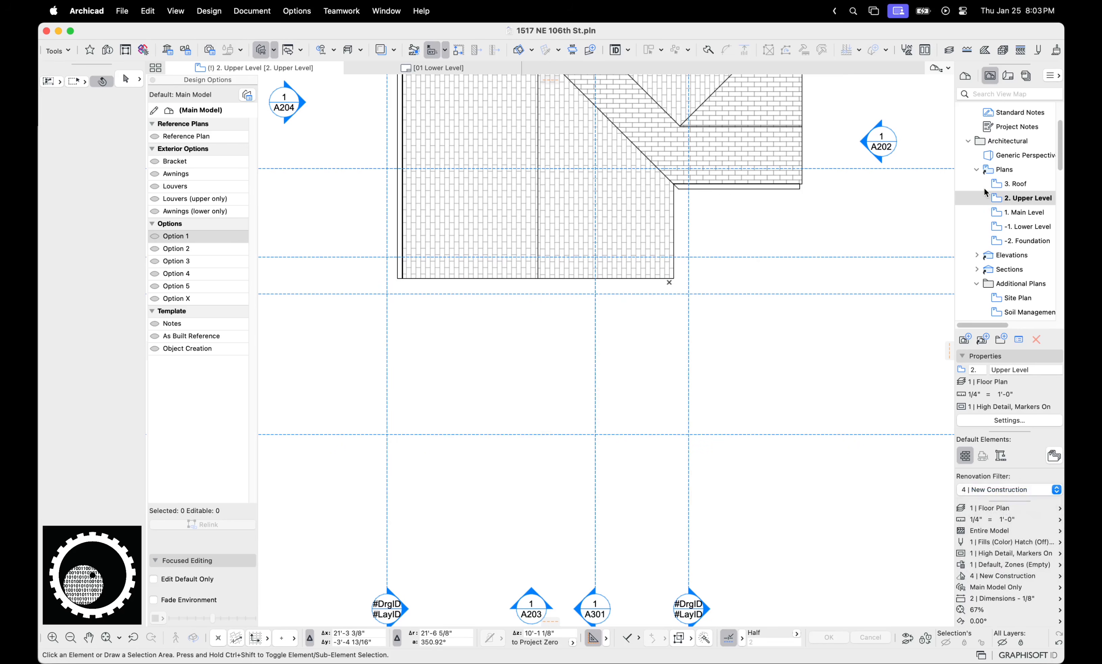
pyautogui.click(1004, 169)
pyautogui.click(1001, 421)
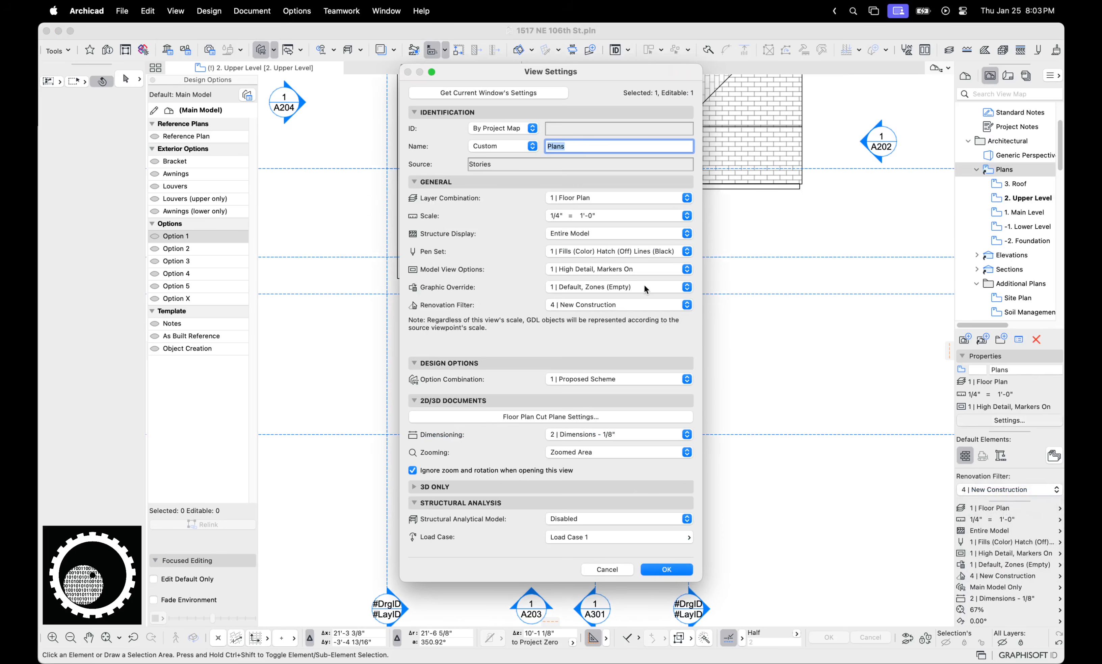
pyautogui.click(610, 379)
pyautogui.click(602, 360)
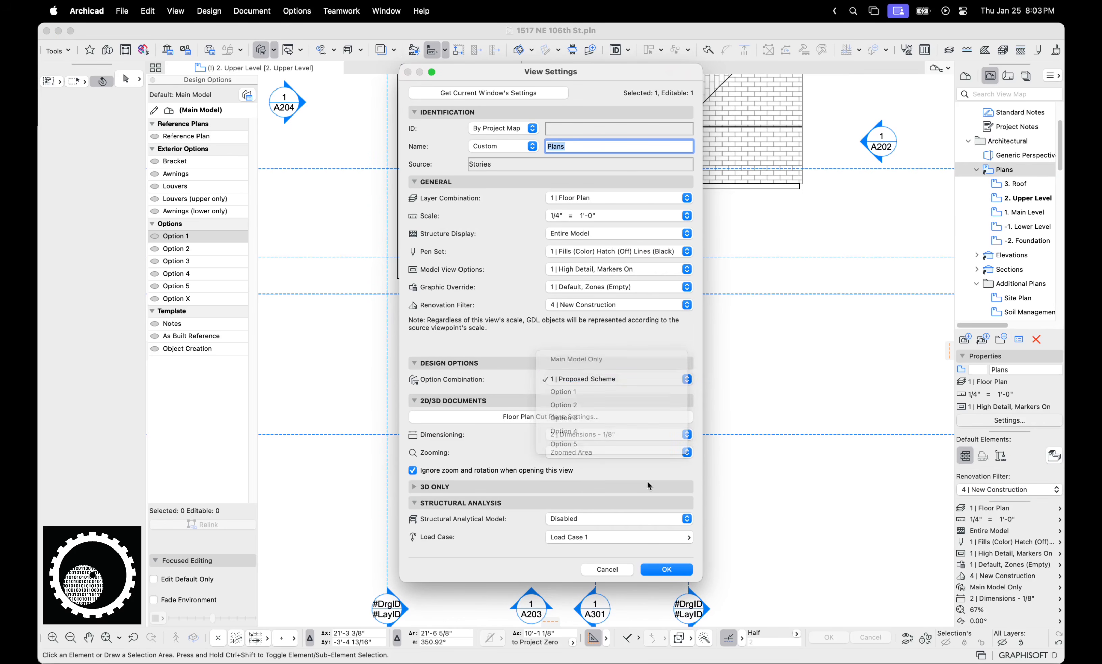
pyautogui.click(665, 570)
# Step through the Main, Lower and Upper Level plans
pyautogui.click(1017, 212)
pyautogui.doubleClick(1018, 212)
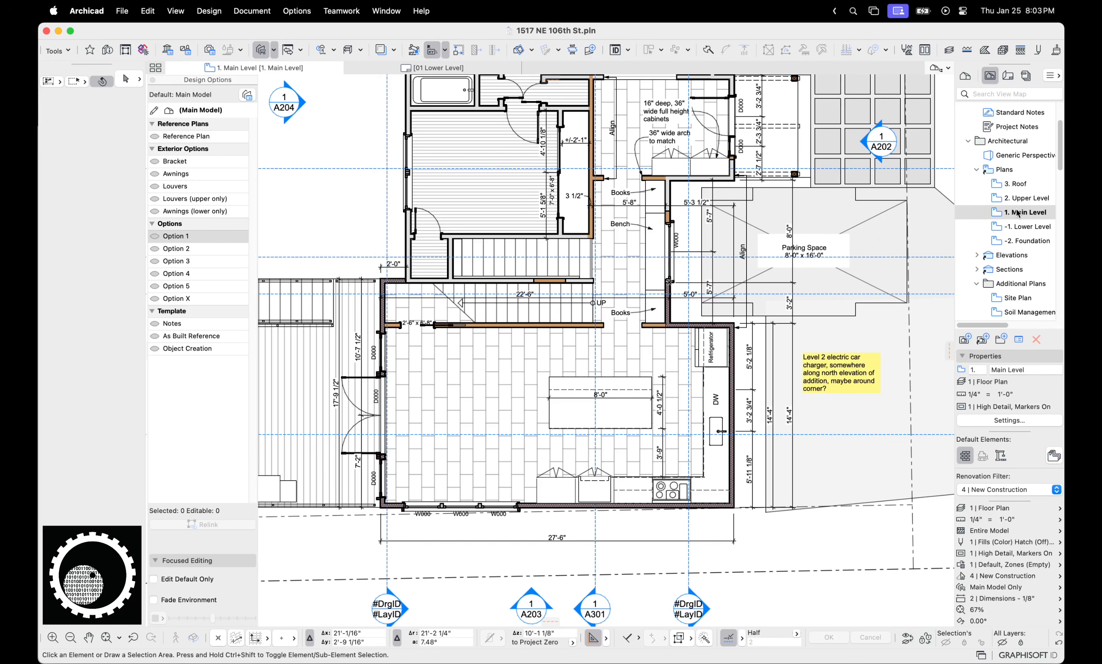
pyautogui.doubleClick(1027, 227)
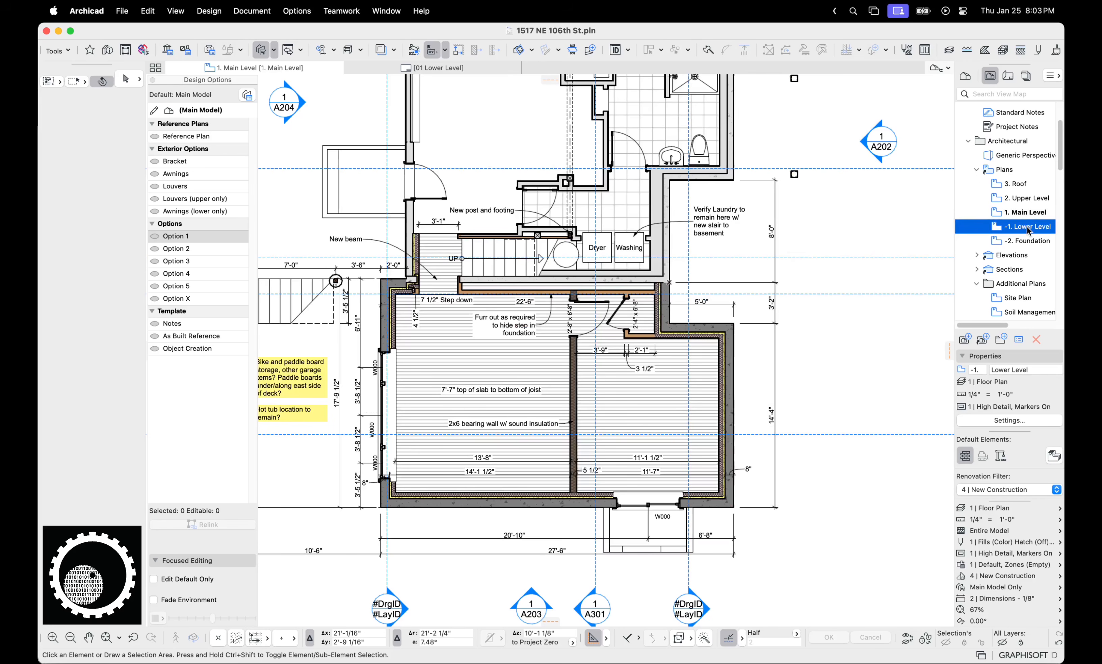
pyautogui.click(1027, 199)
pyautogui.doubleClick(1028, 199)
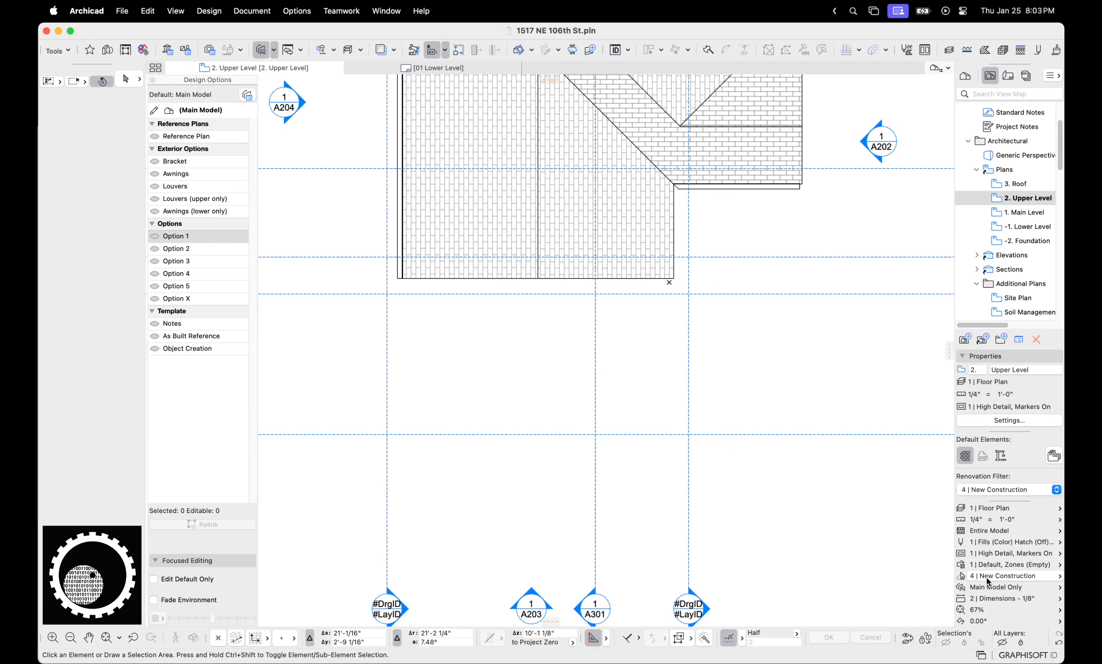
# Turn on Option 2's visibility and select Option 2 in the Design Option Manager
pyautogui.click(158, 249)
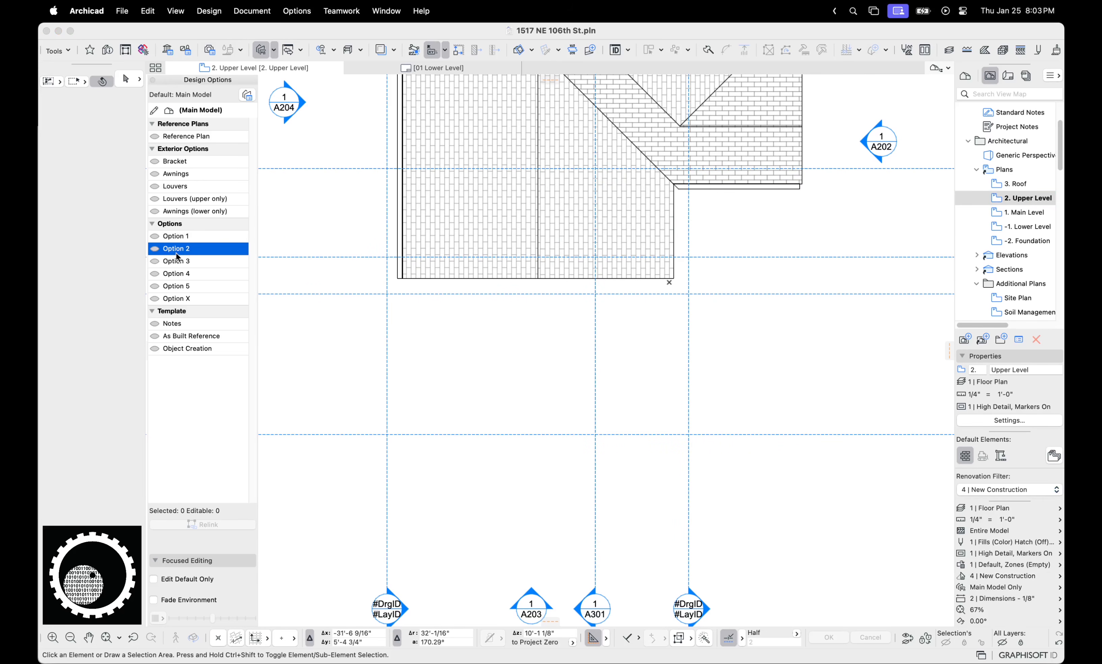
pyautogui.click(155, 249)
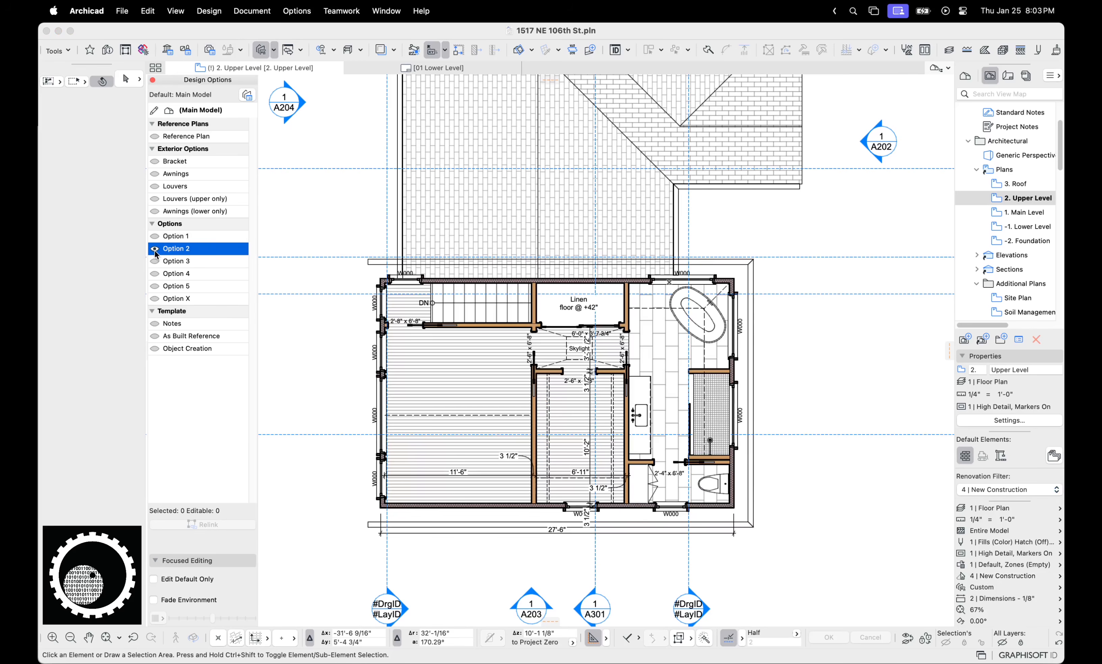
pyautogui.click(247, 95)
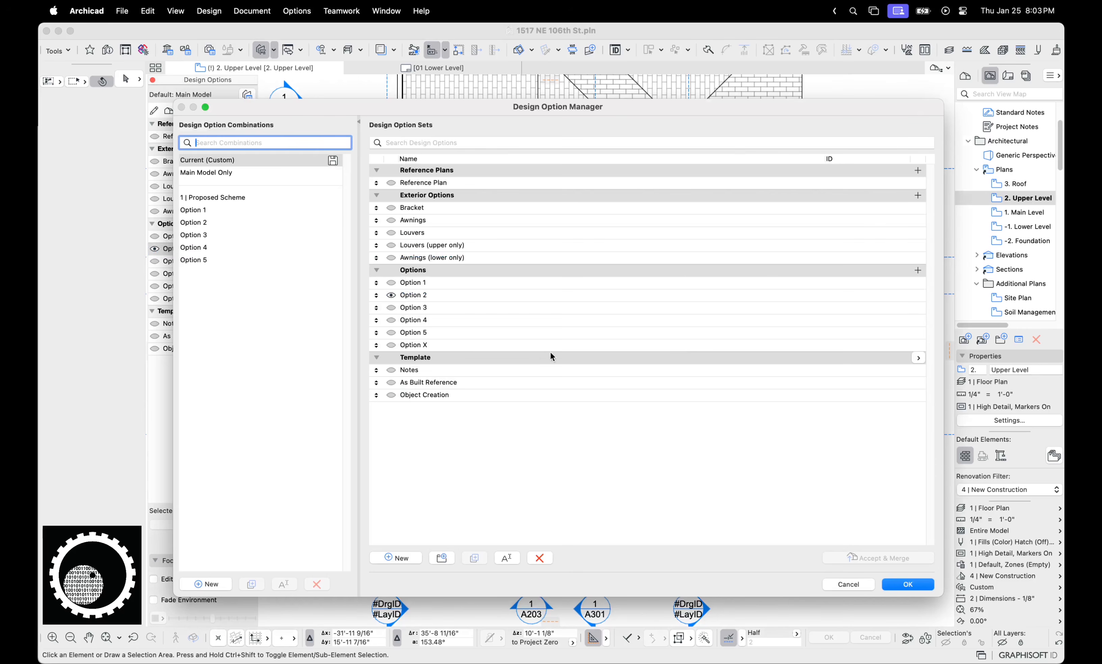
pyautogui.click(430, 296)
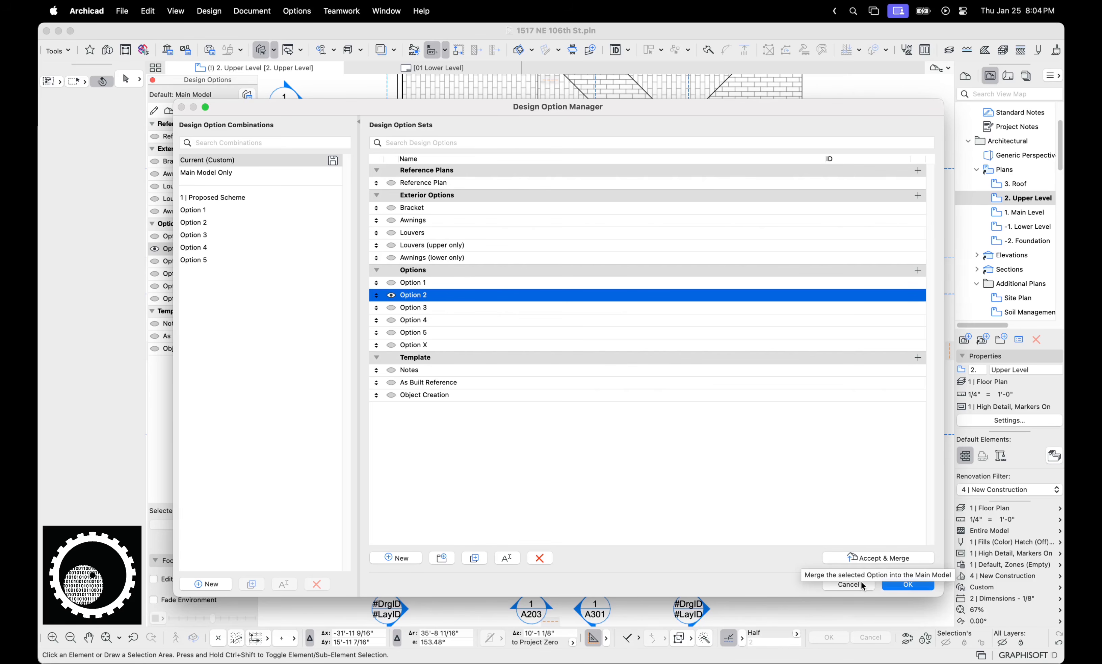
# Apply the 1 | Proposed Scheme combination with Option 2 in the Design Option Manager
pyautogui.click(848, 584)
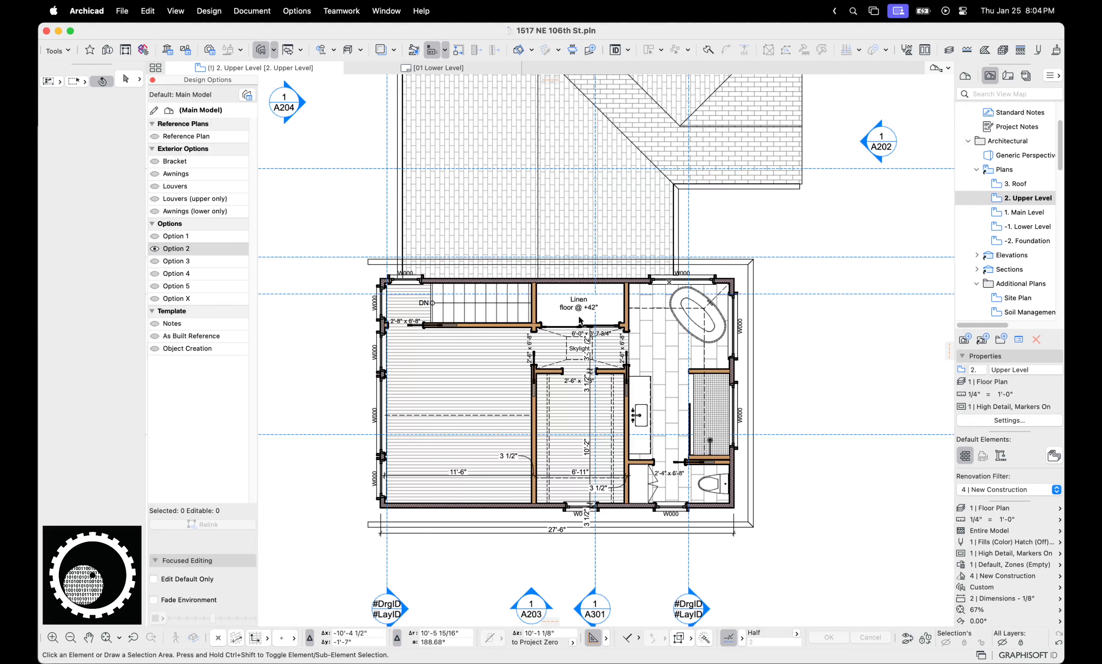
pyautogui.doubleClick(1027, 200)
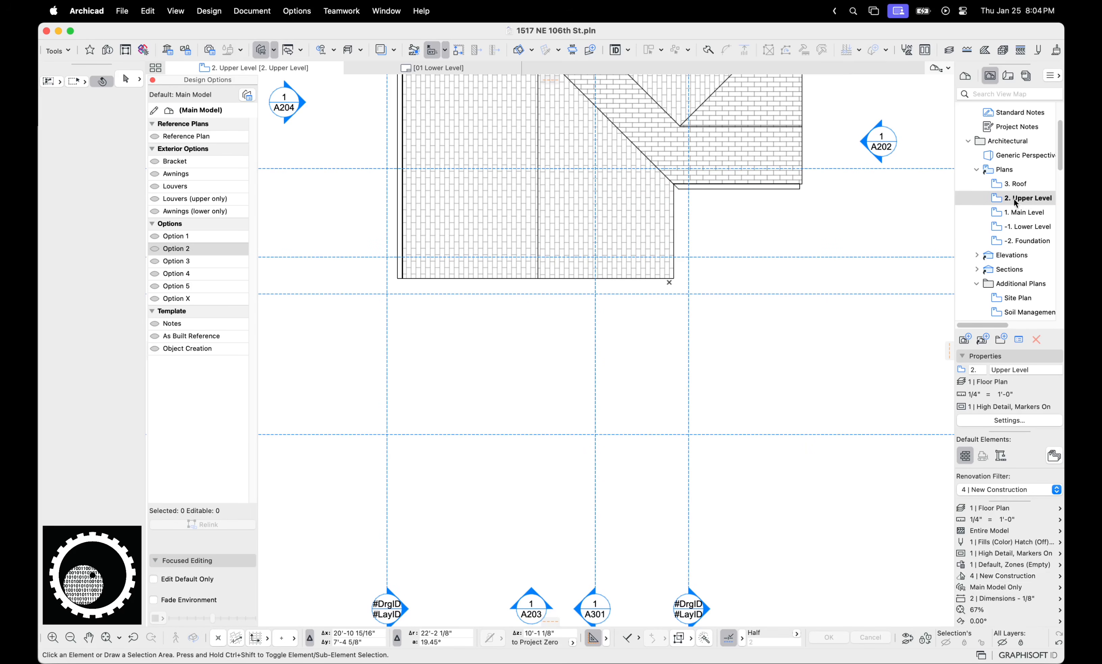
pyautogui.click(997, 169)
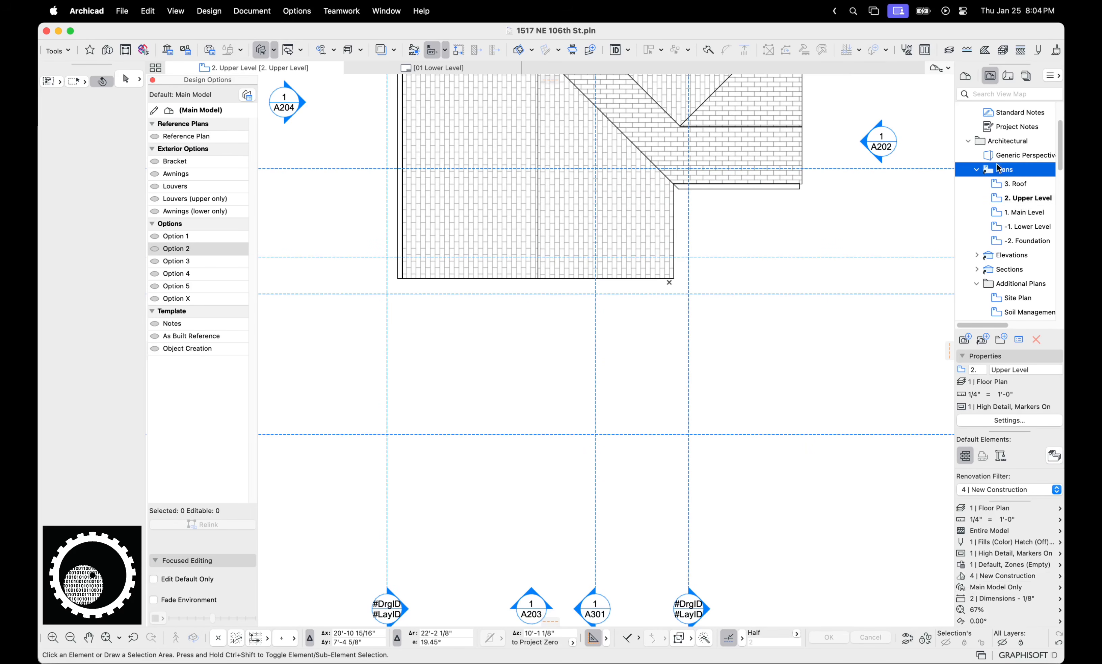
pyautogui.click(961, 587)
pyautogui.press('Escape')
pyautogui.click(247, 95)
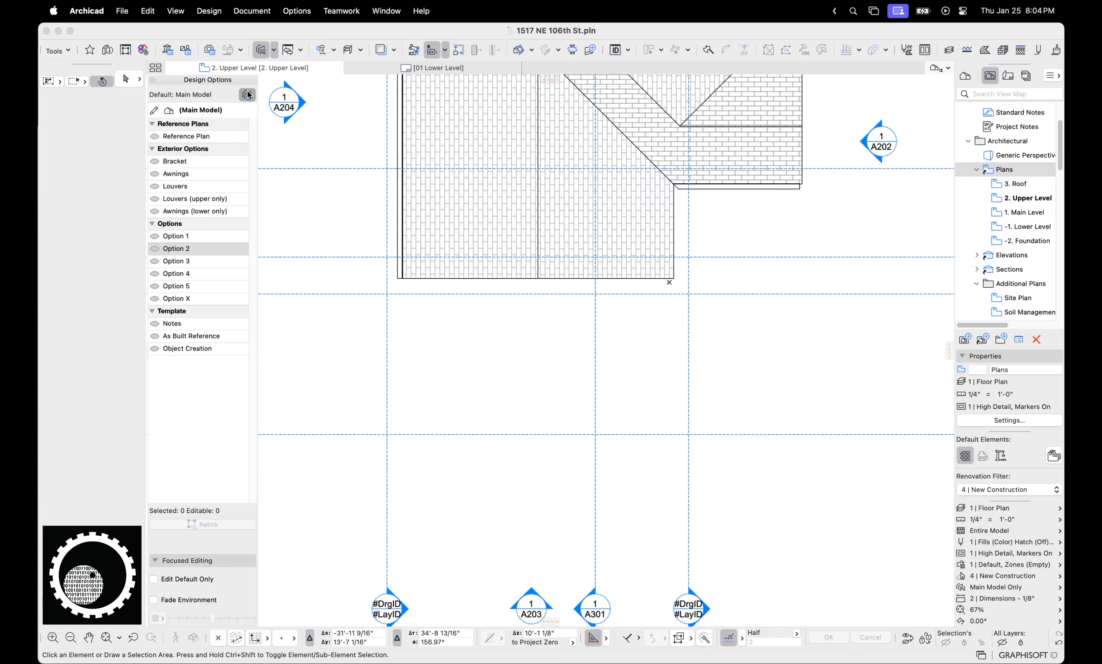
pyautogui.click(226, 198)
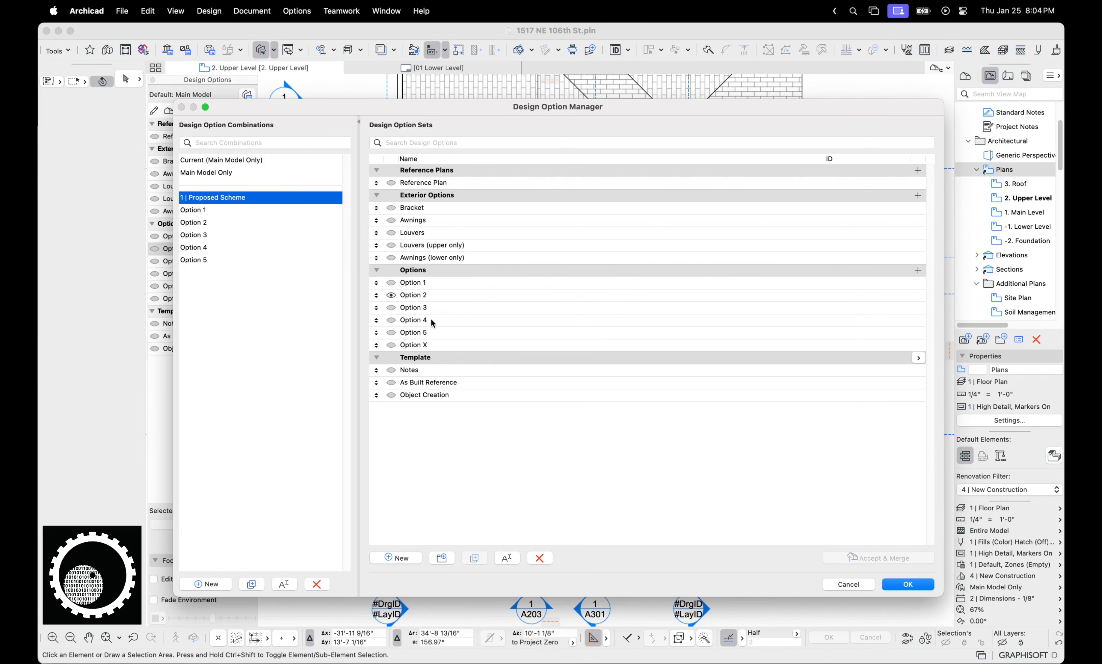
pyautogui.click(393, 296)
pyautogui.click(898, 586)
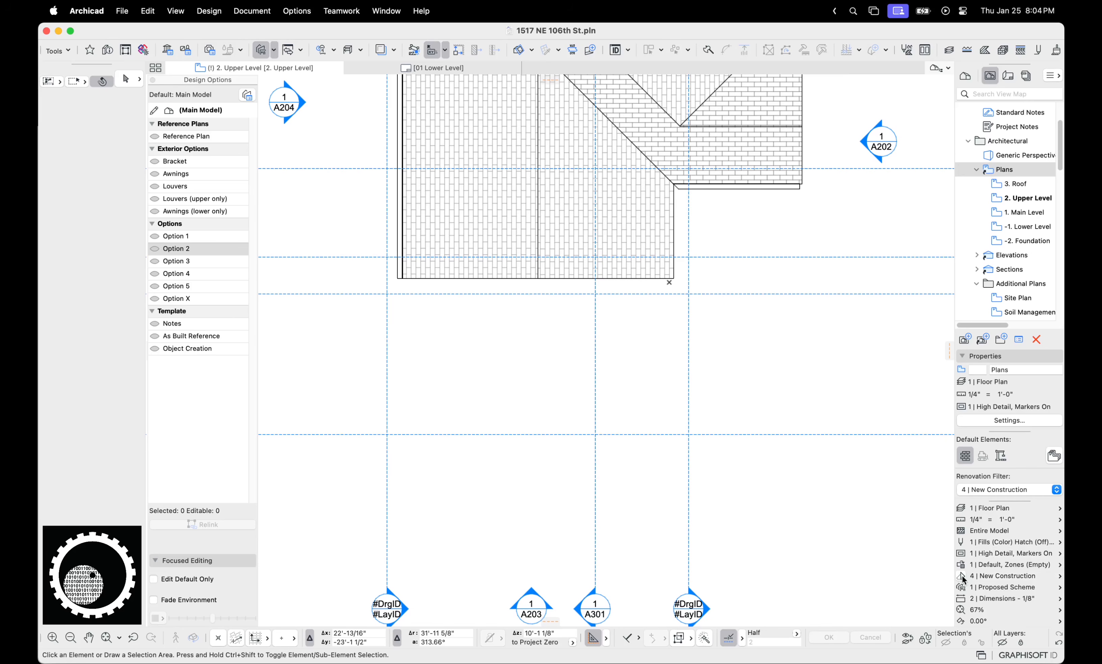
# Set the Plans folder view settings' option combination to 1 | Proposed Scheme
pyautogui.click(962, 586)
pyautogui.press('Escape')
pyautogui.click(1001, 421)
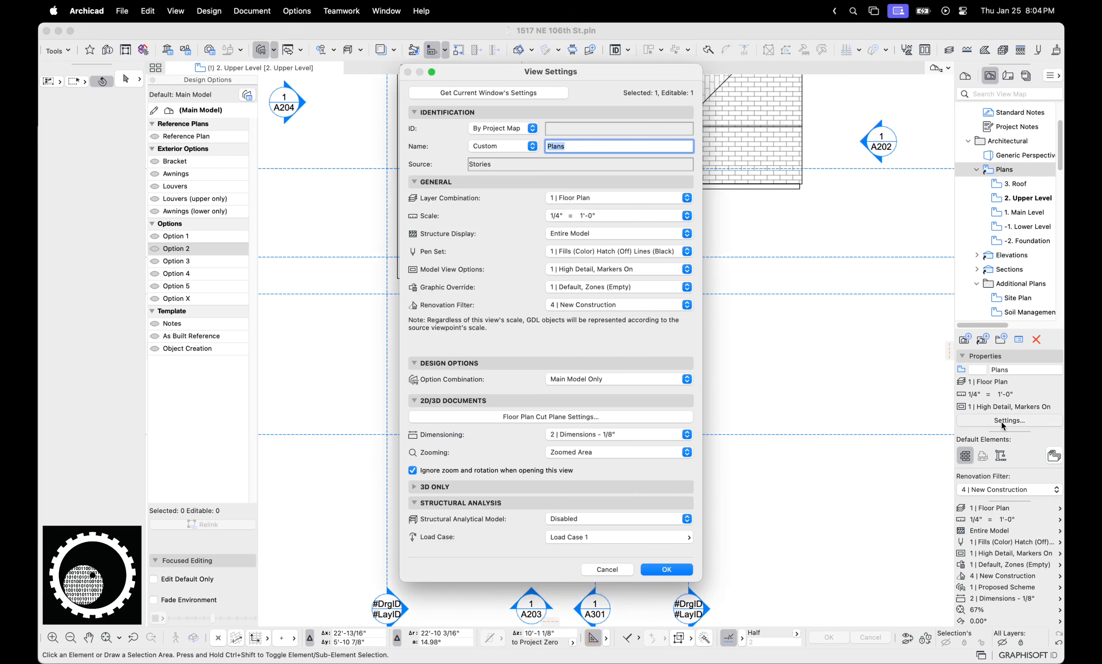
pyautogui.click(610, 379)
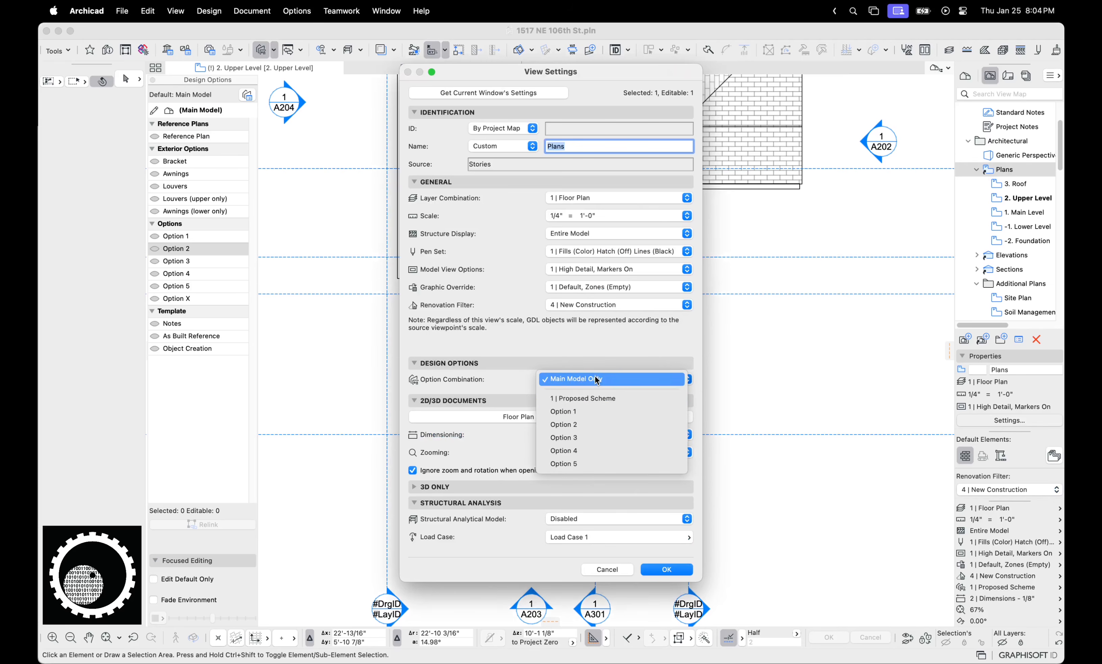
pyautogui.click(614, 398)
pyautogui.click(666, 569)
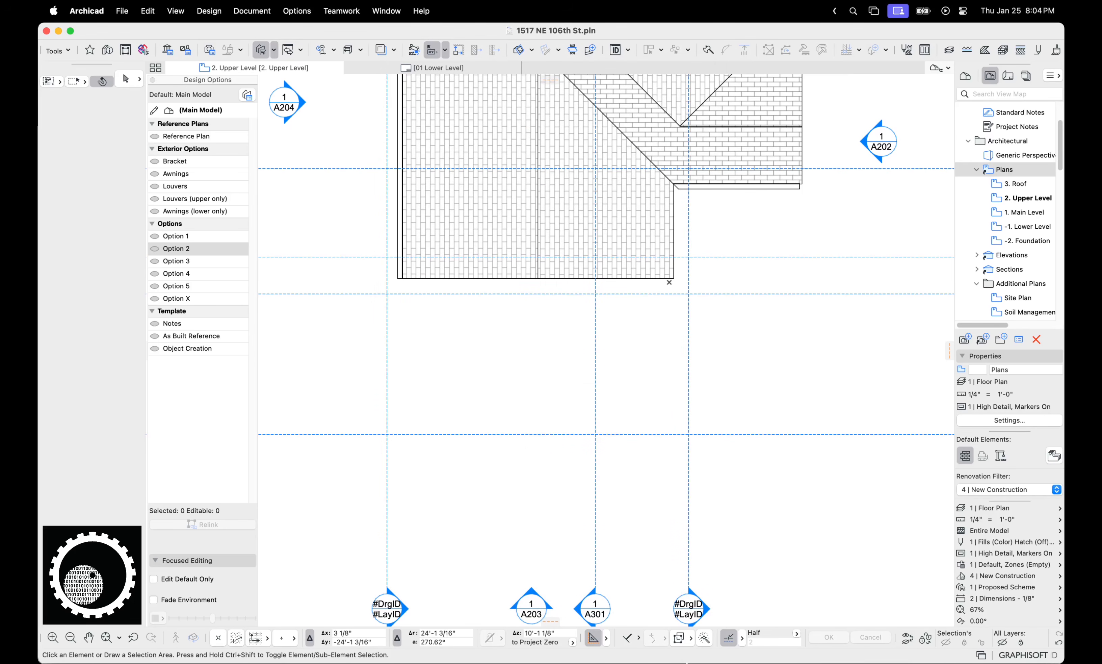
pyautogui.moveTo(739, 644)
pyautogui.click(784, 645)
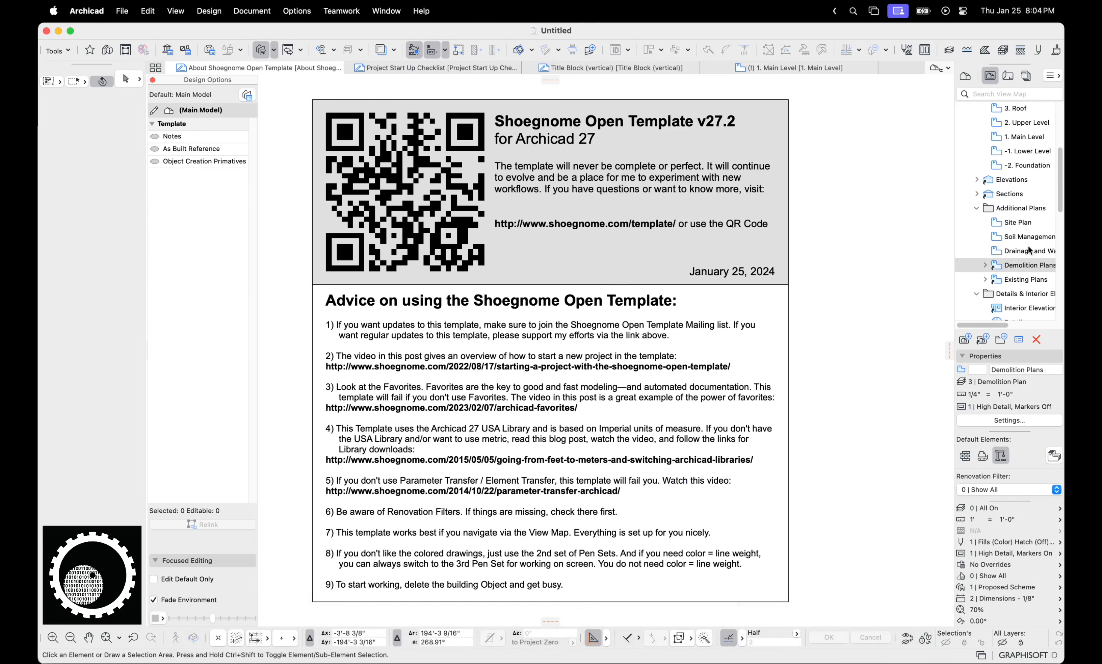
pyautogui.click(1012, 180)
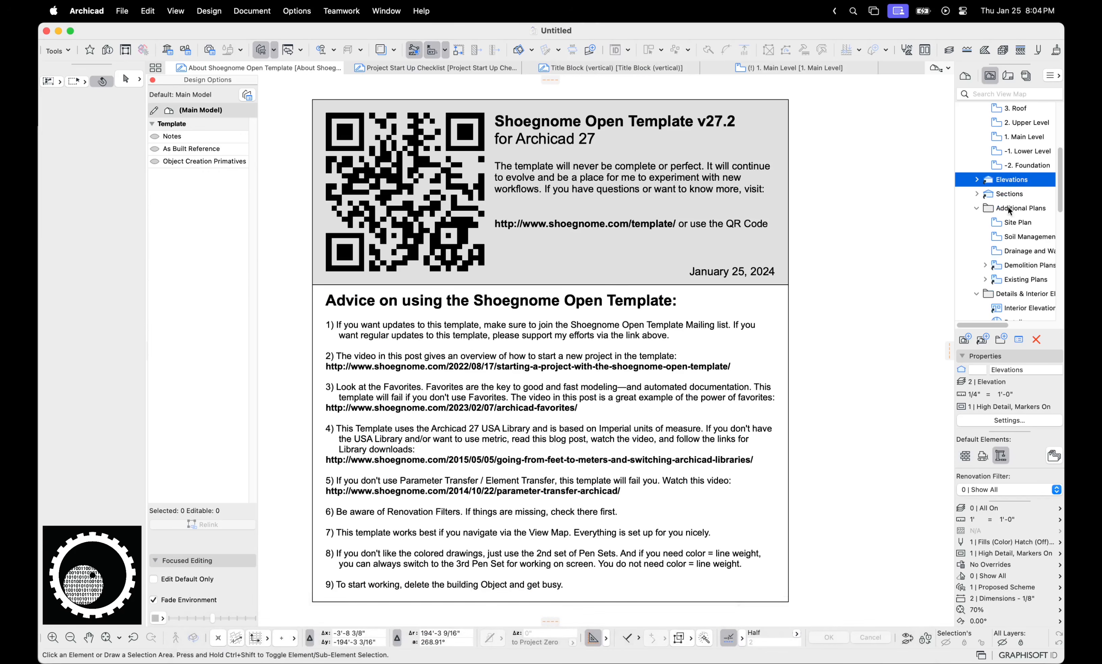
pyautogui.click(1009, 420)
pyautogui.click(677, 595)
pyautogui.click(739, 645)
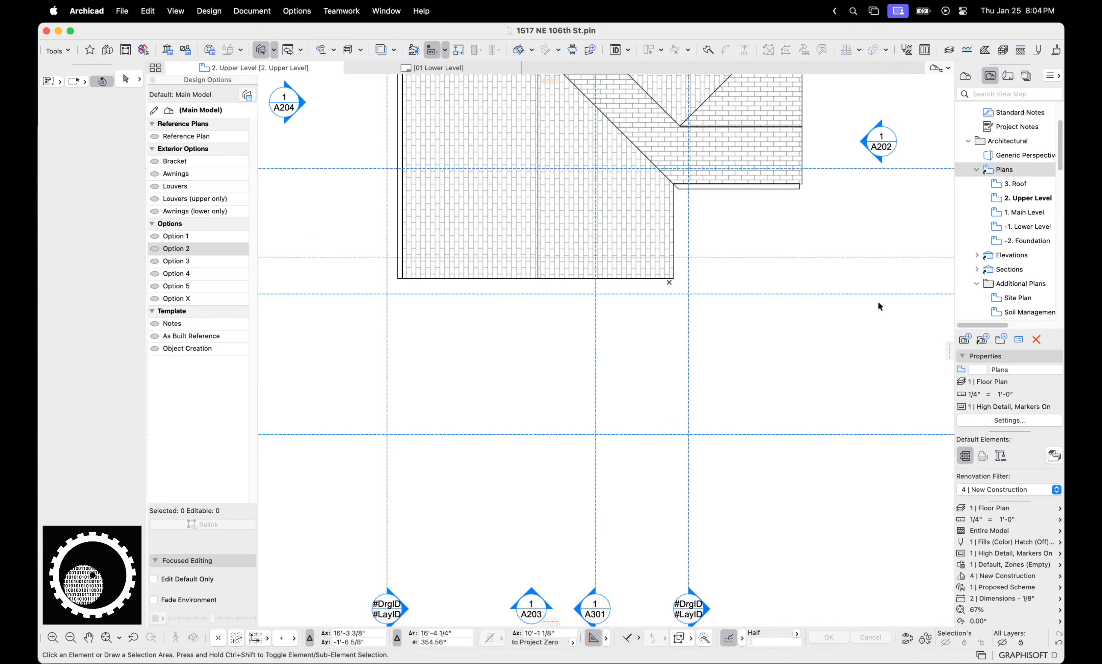
pyautogui.click(1022, 198)
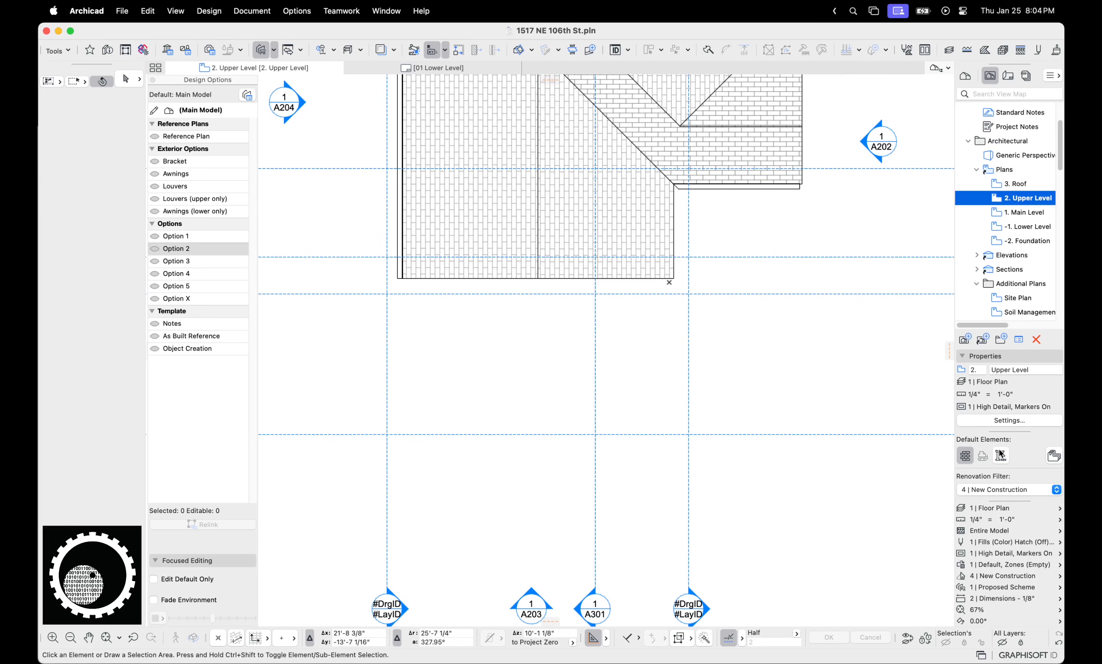
pyautogui.click(1004, 420)
pyautogui.press('Escape')
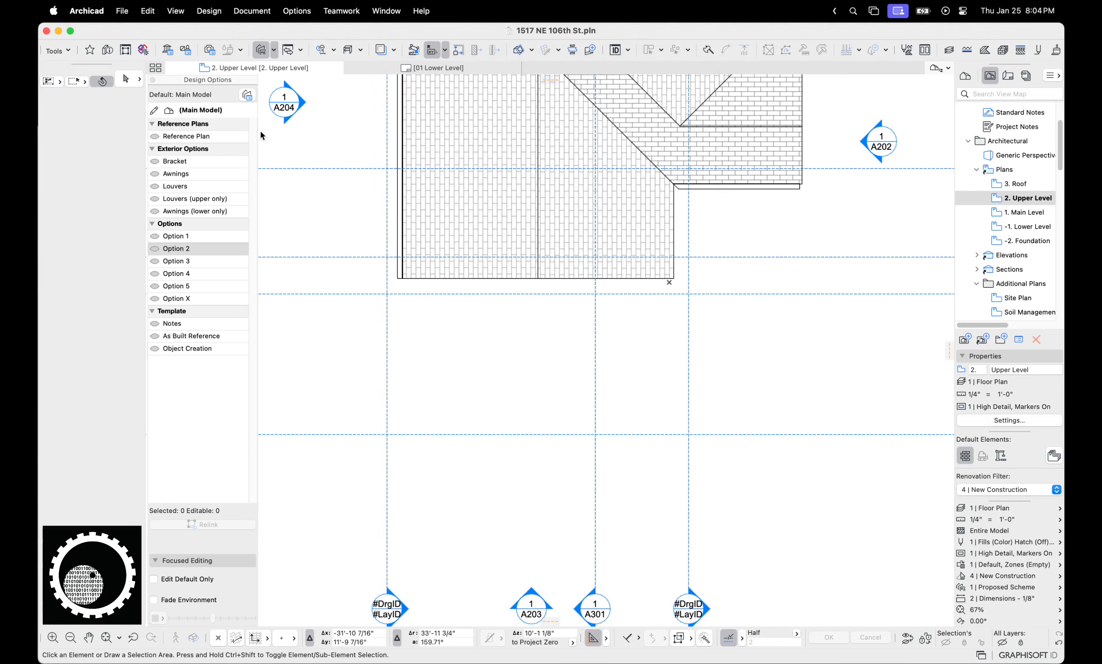
# Make Louvers (upper only) visible alongside Option 2 in 1 | Proposed Scheme
pyautogui.click(249, 95)
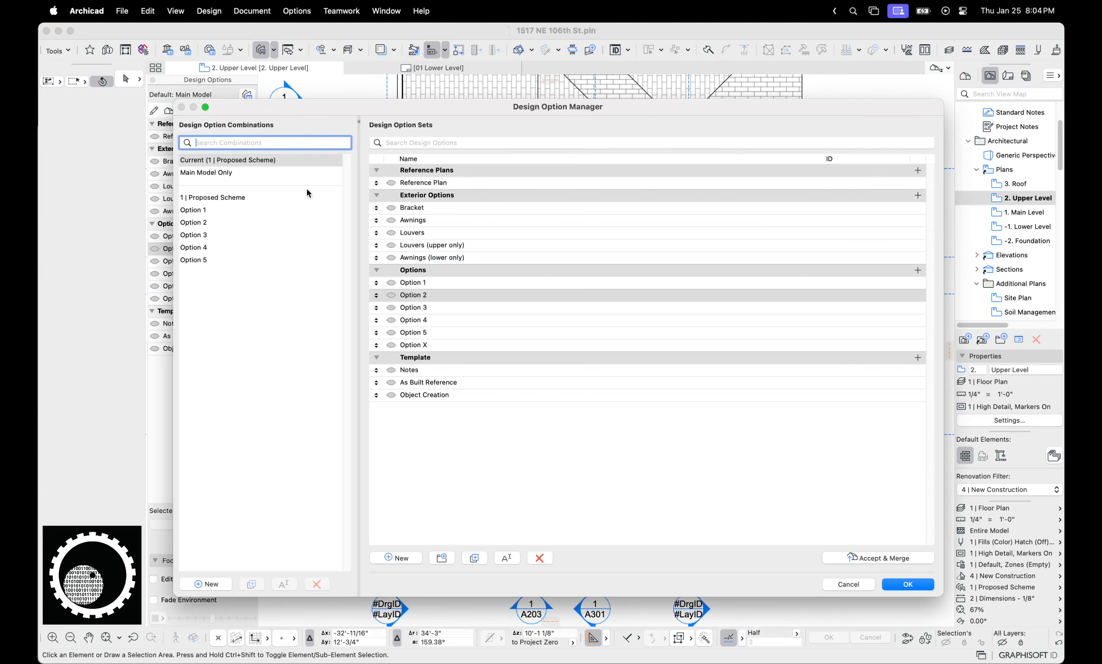
pyautogui.click(210, 198)
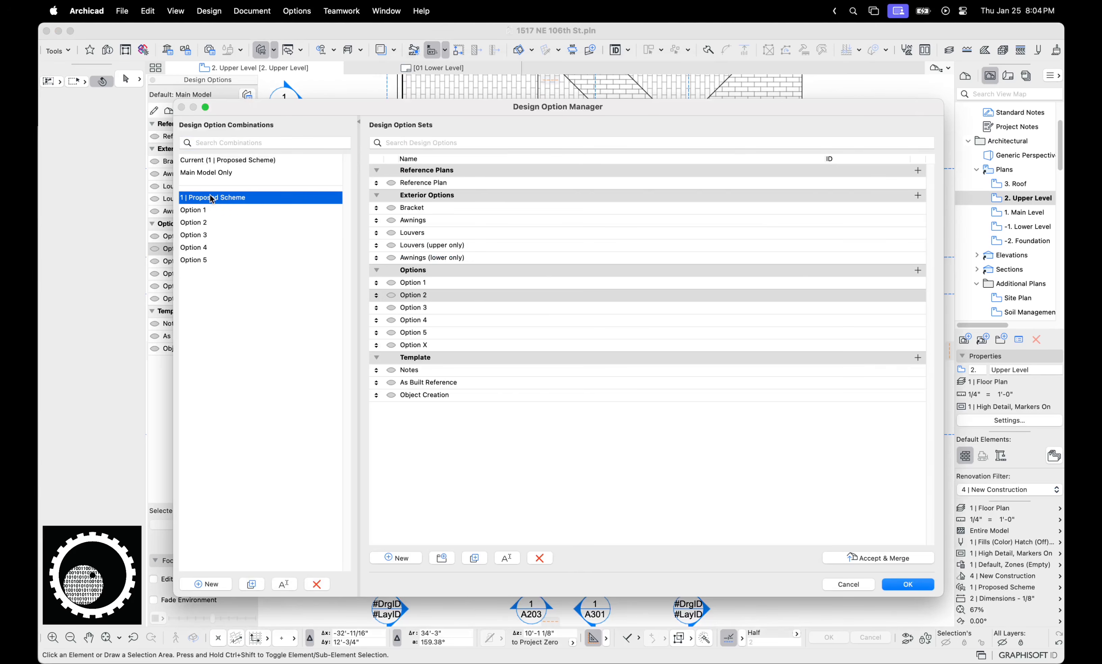
pyautogui.click(392, 296)
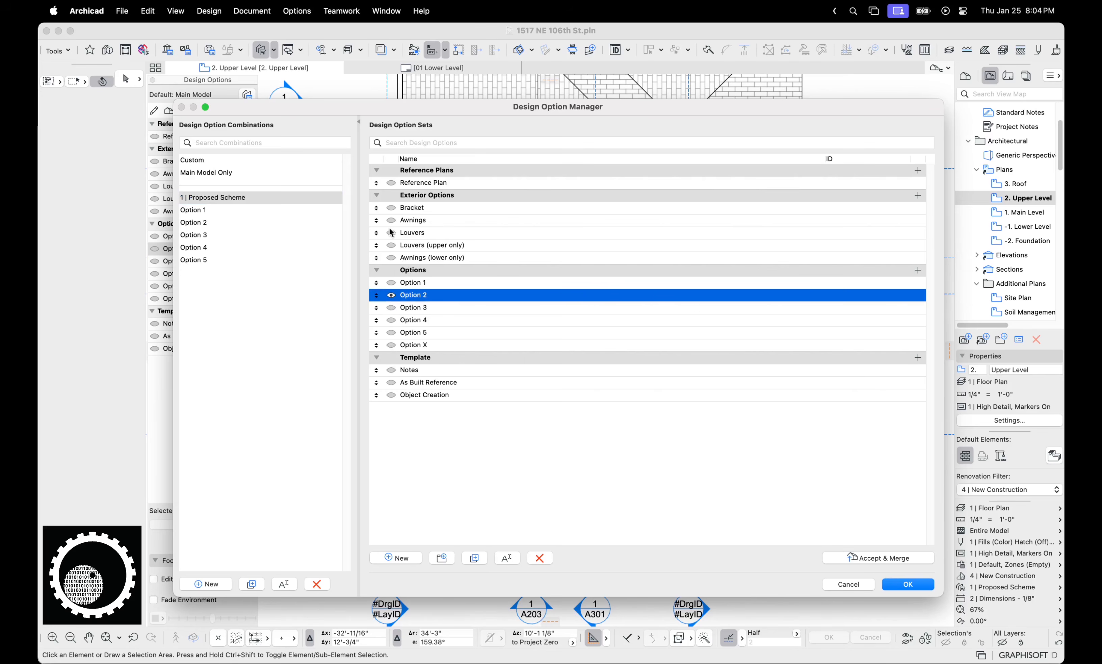
pyautogui.click(392, 245)
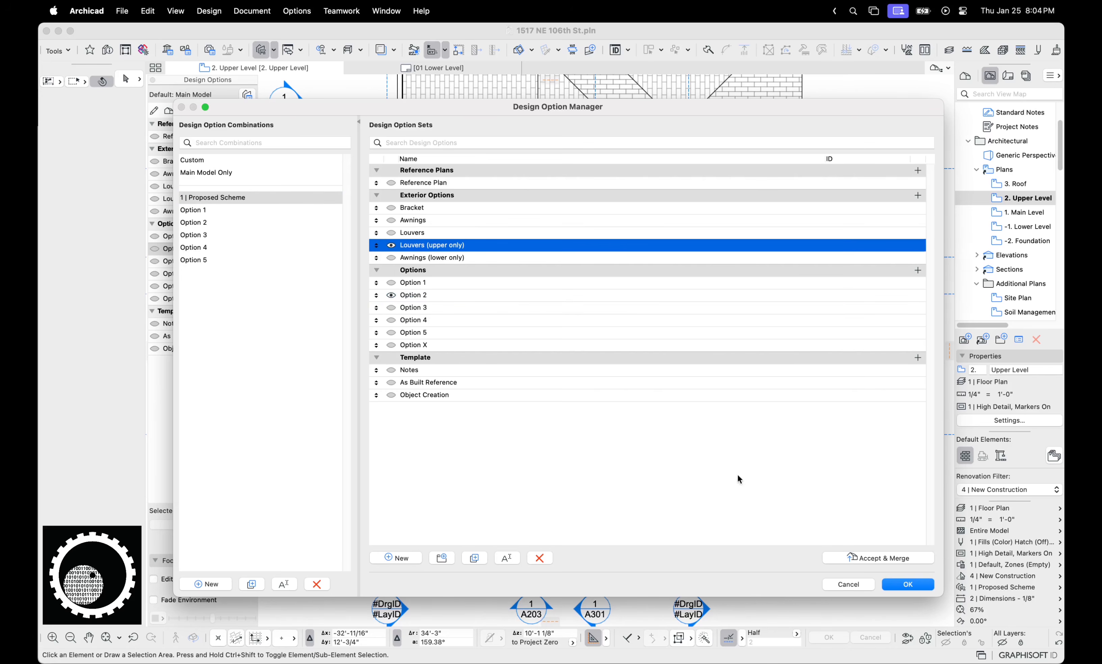
pyautogui.click(908, 582)
# View the East, North and South Elevations in turn
pyautogui.scroll(-2, 679, 326)
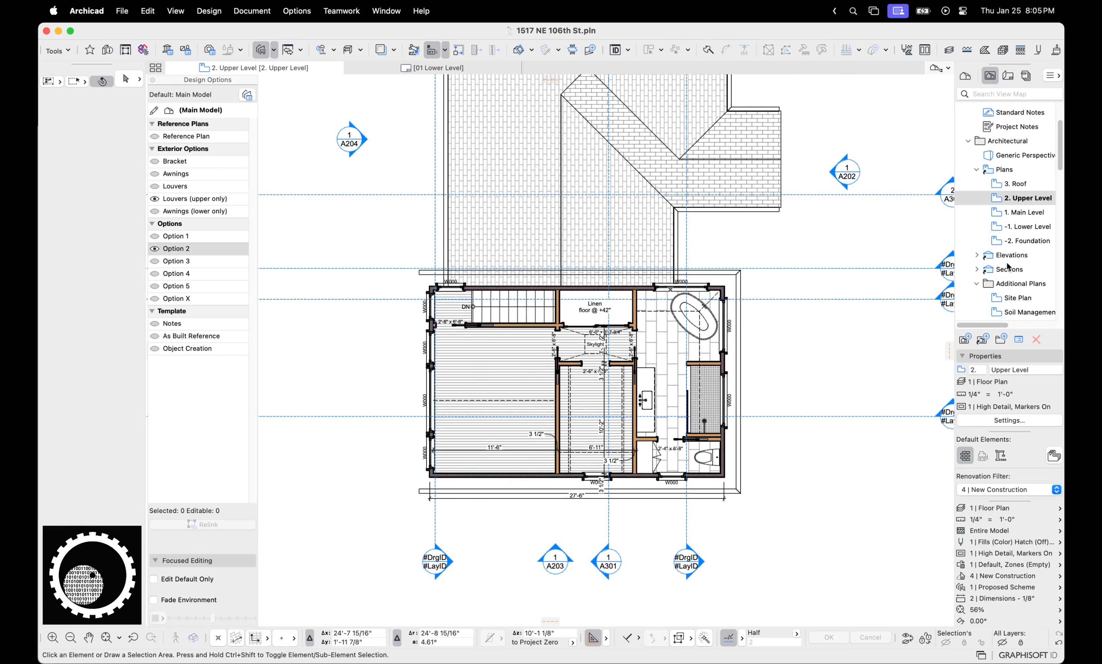
pyautogui.scroll(-1, 1005, 263)
pyautogui.click(975, 248)
pyautogui.doubleClick(1003, 264)
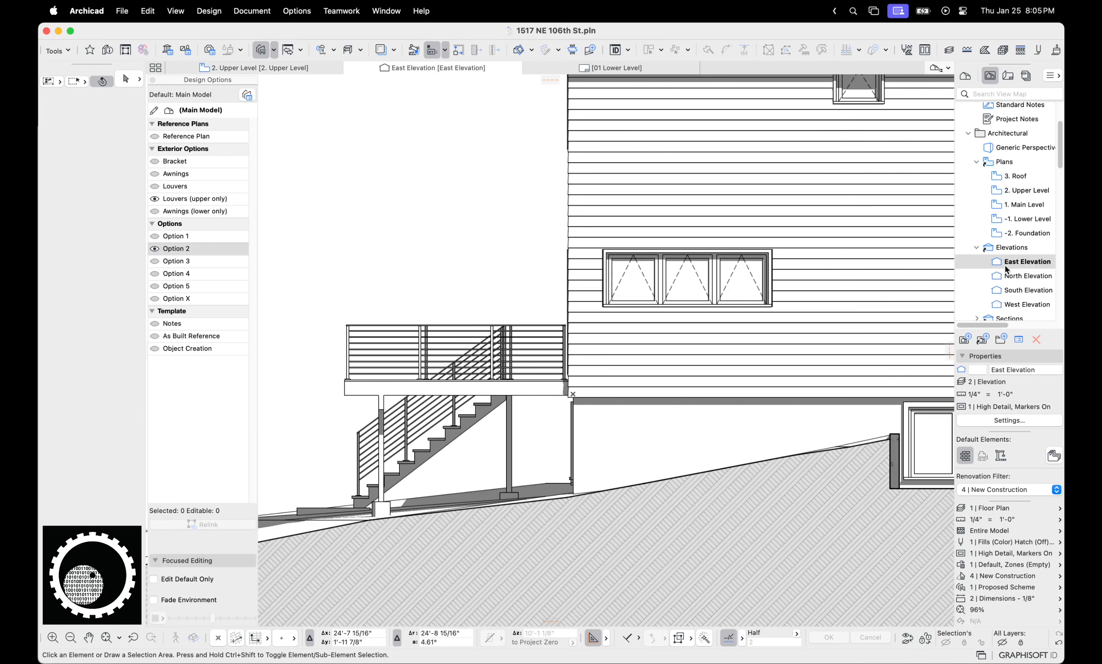
pyautogui.doubleClick(1025, 275)
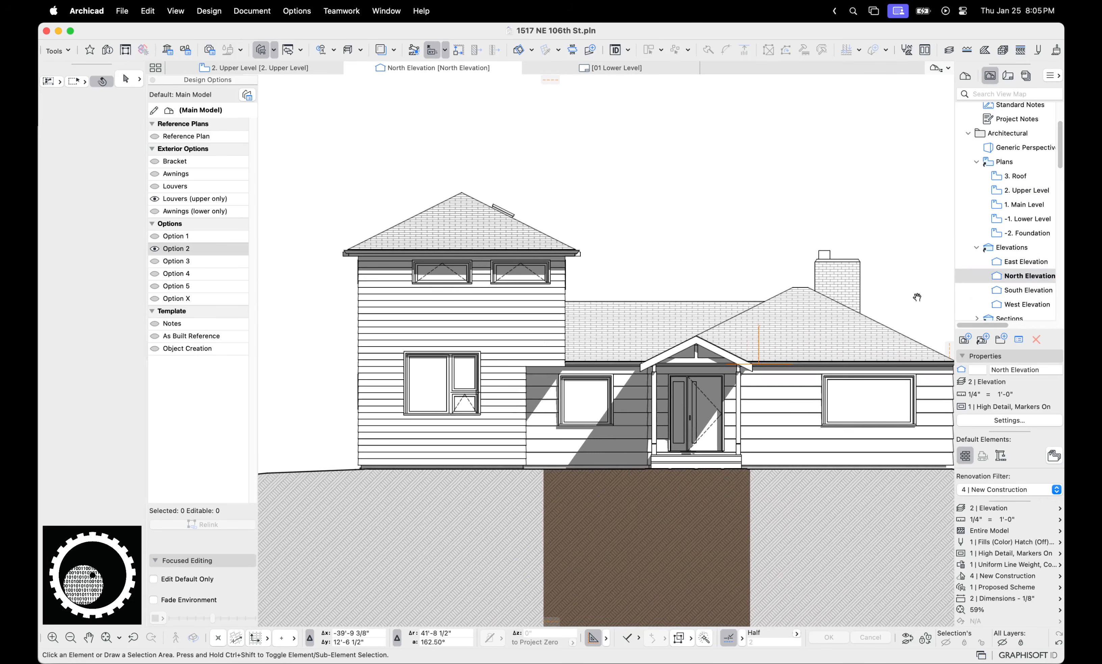
pyautogui.doubleClick(1024, 291)
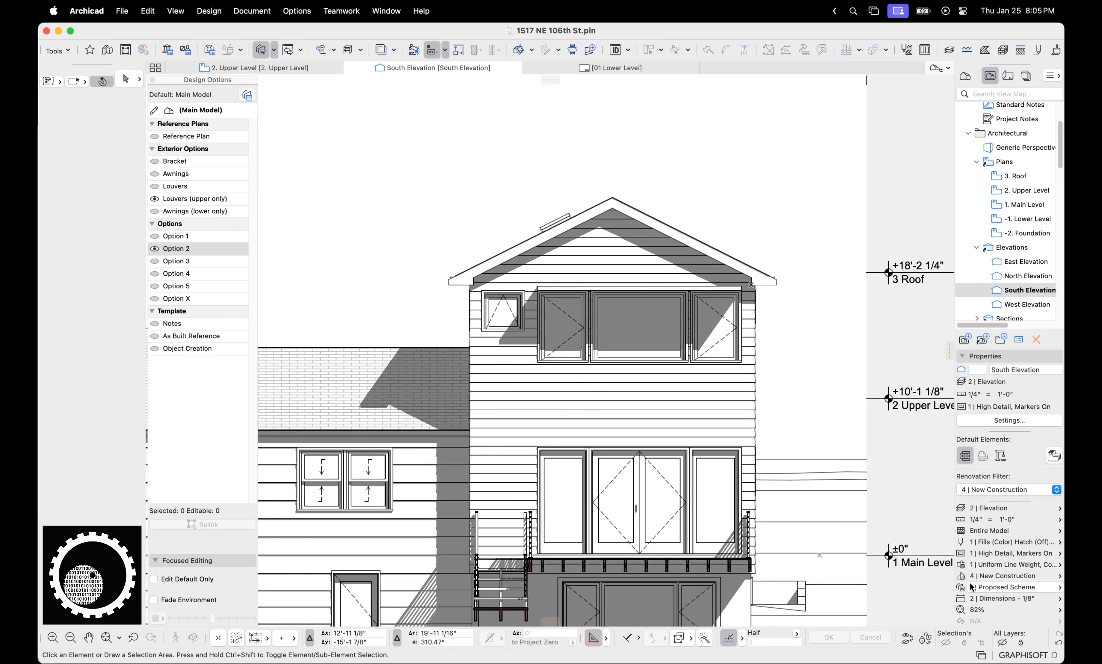
# Preview Option 5, then Option X, in the 1 | Proposed Scheme combination
pyautogui.click(248, 95)
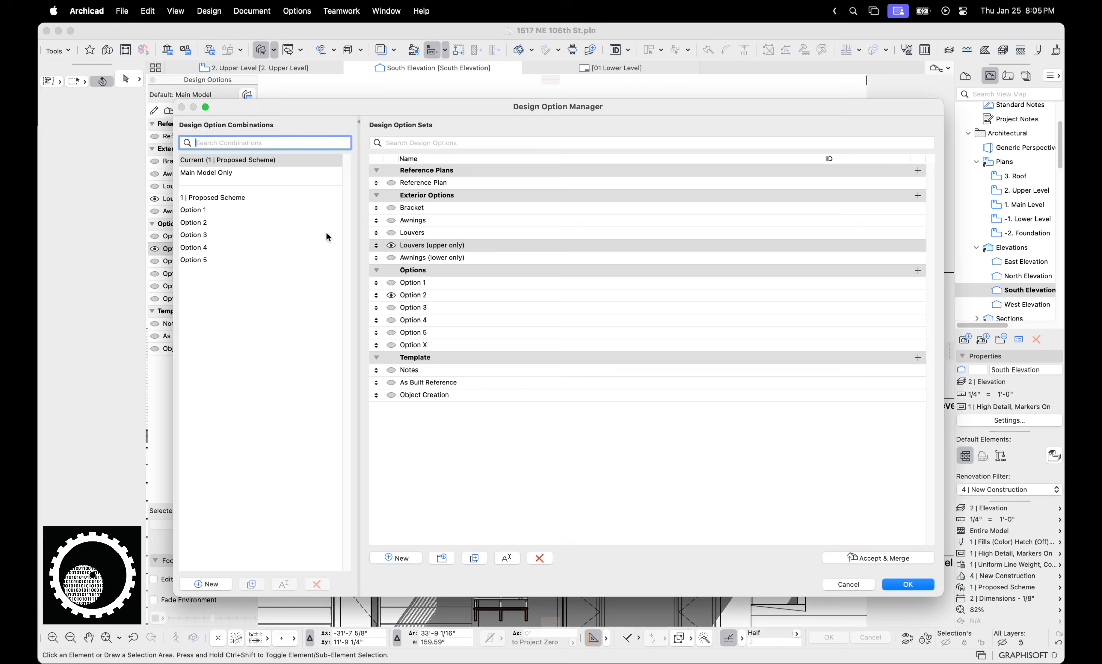
pyautogui.click(218, 195)
pyautogui.click(388, 295)
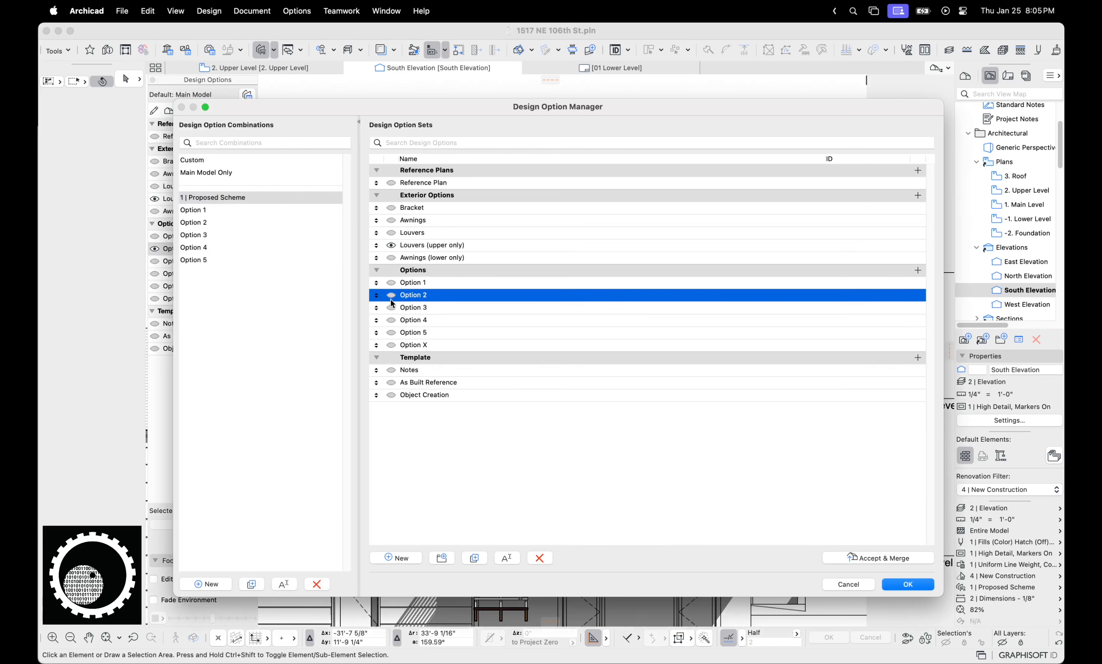
pyautogui.click(391, 333)
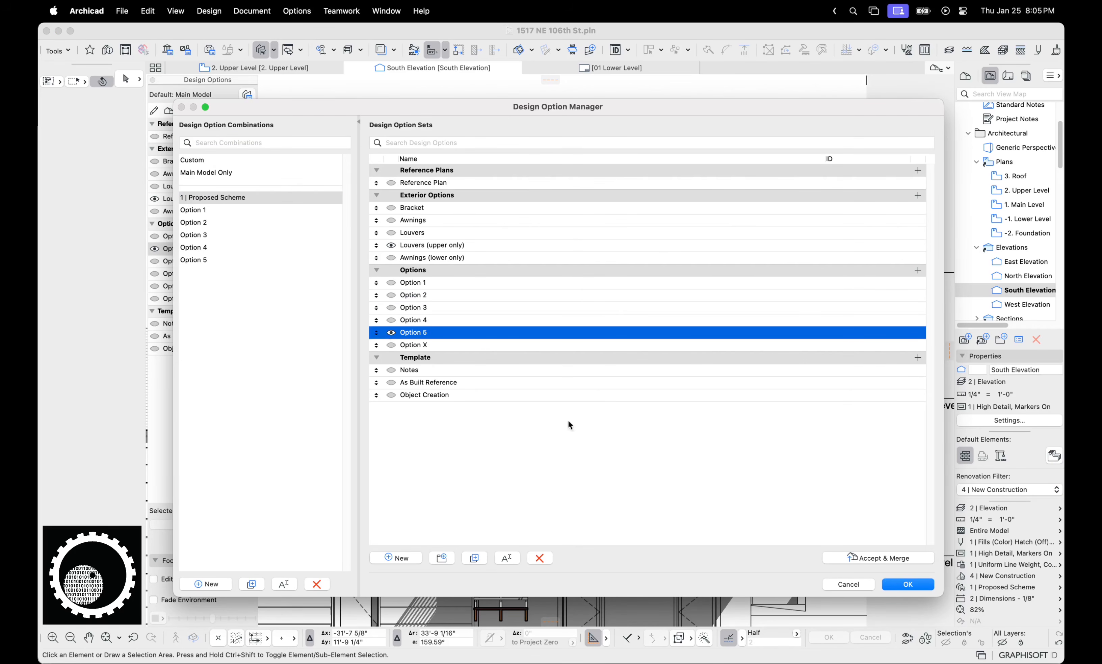
pyautogui.click(391, 344)
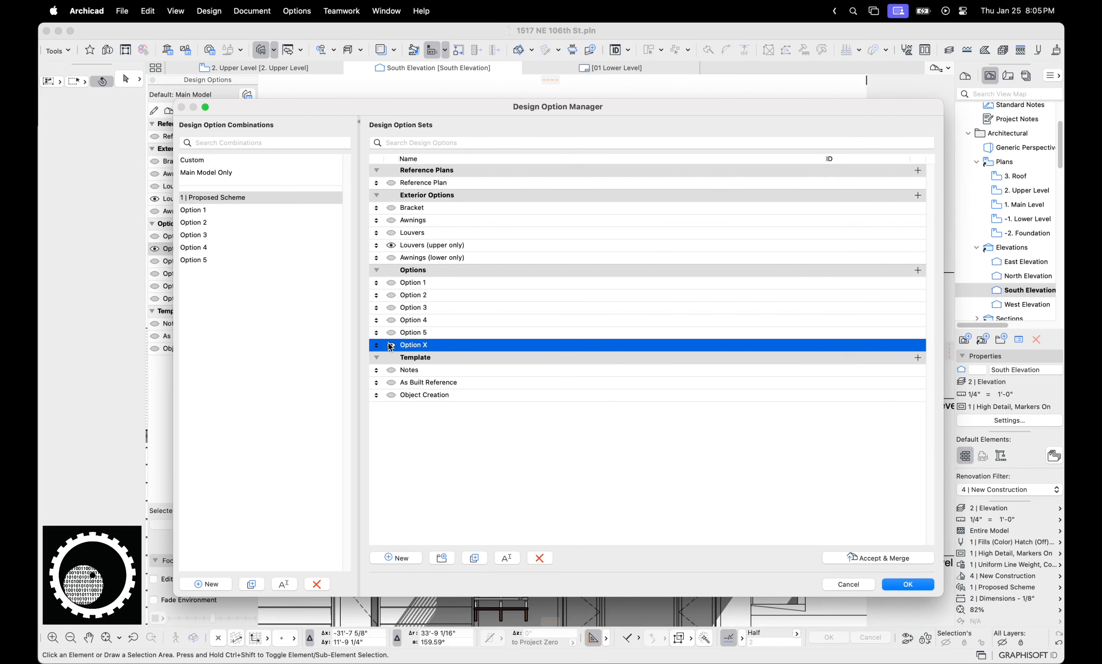
pyautogui.click(912, 584)
# Look at the North, East and West Elevations and the 2. Upper Level plan
pyautogui.click(1017, 278)
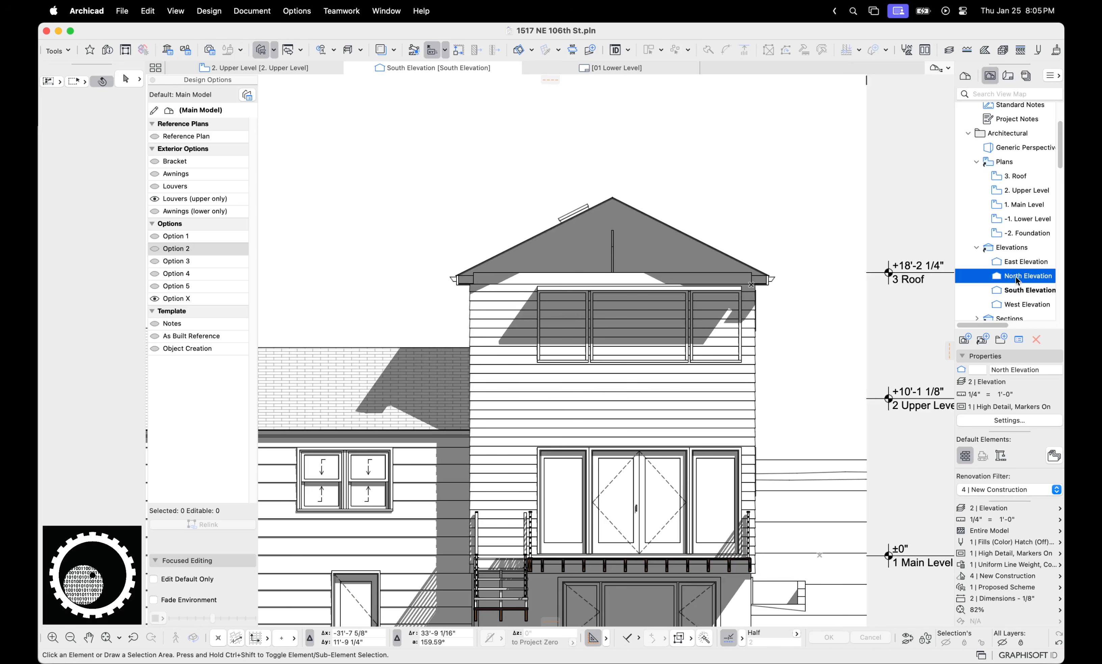
pyautogui.doubleClick(1016, 277)
pyautogui.doubleClick(1016, 264)
pyautogui.doubleClick(1014, 306)
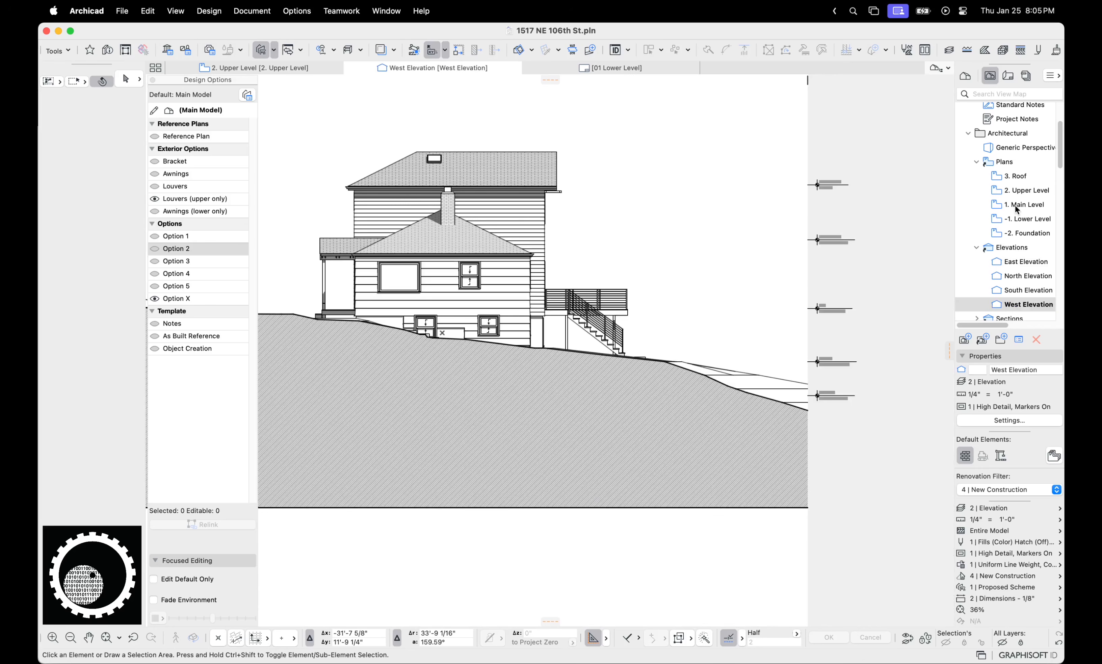
pyautogui.doubleClick(1017, 191)
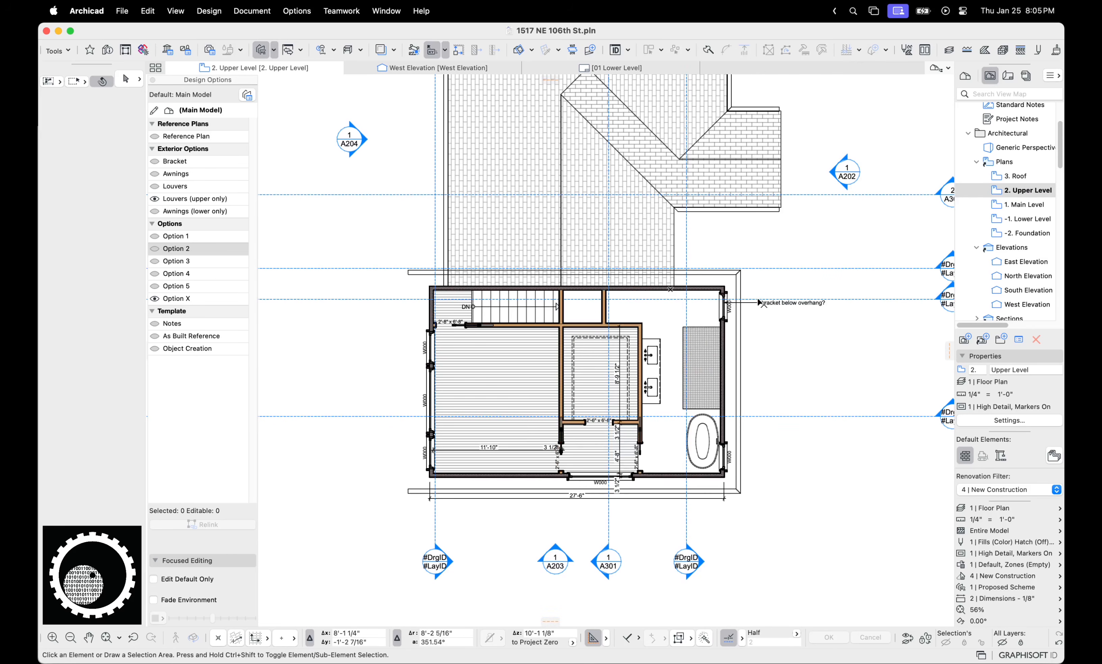
# Switch back to Option 2, open the West Elevation, and reopen the manager with Option 2
pyautogui.press('super+alt+d')
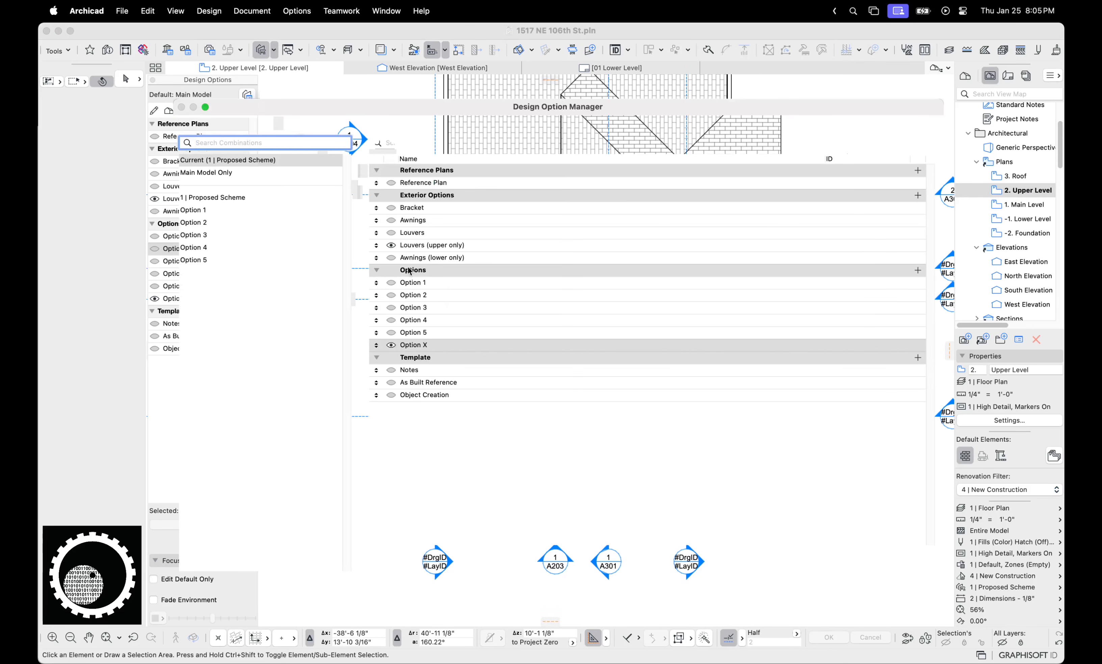
pyautogui.click(391, 296)
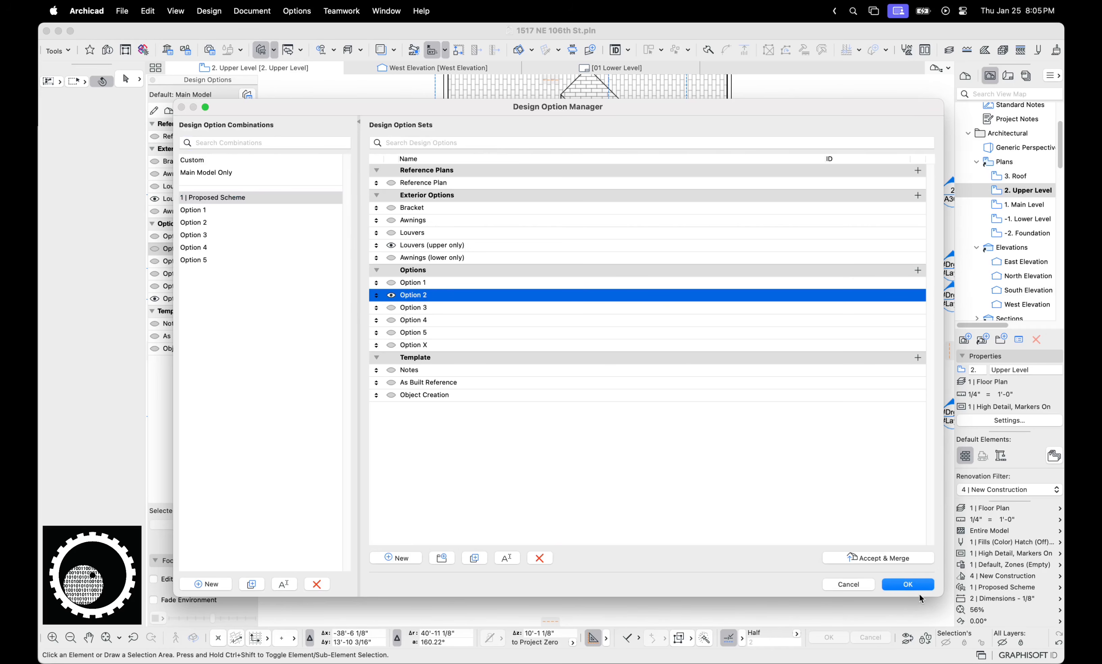
pyautogui.click(910, 584)
pyautogui.click(1005, 275)
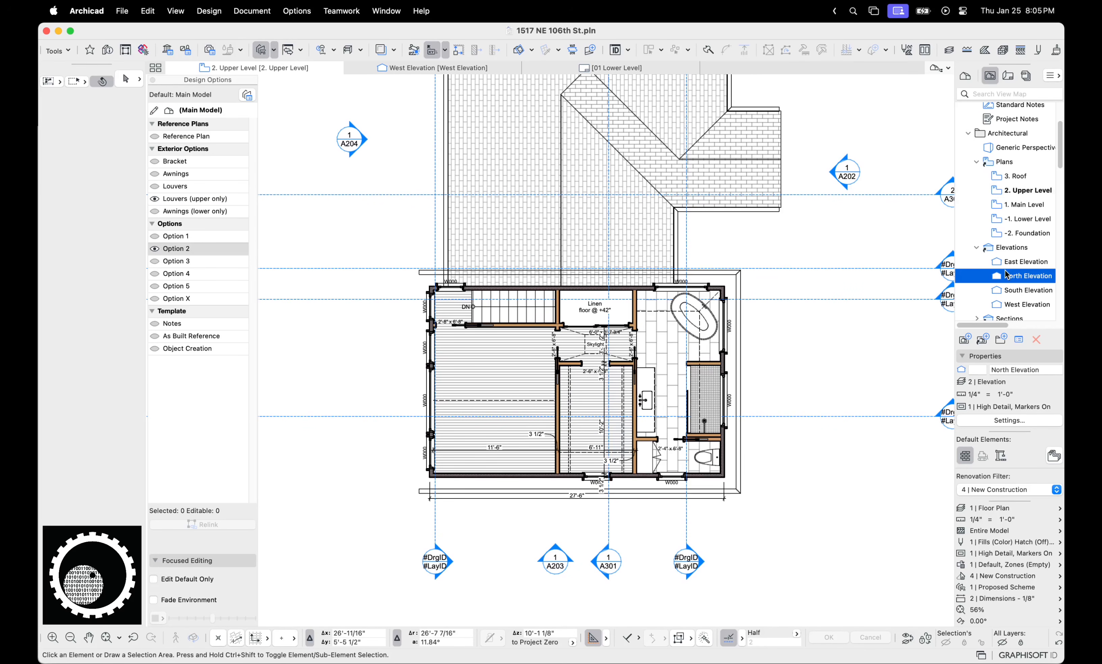
pyautogui.click(1018, 304)
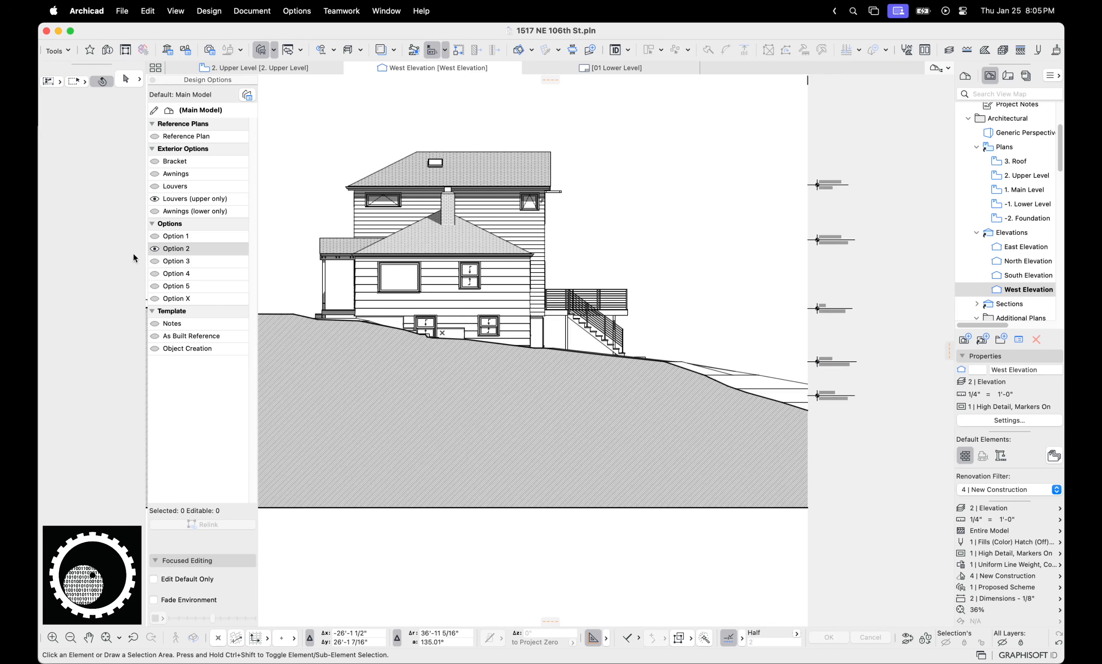
pyautogui.click(170, 249)
pyautogui.click(247, 94)
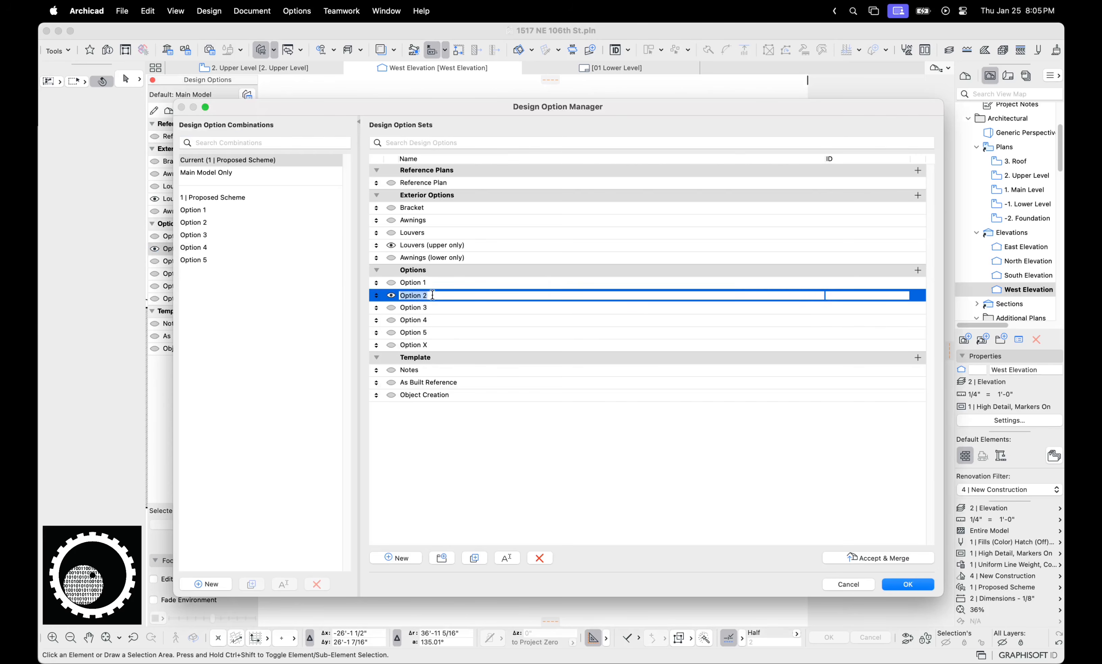
# Start Accept & Merge for Option 2, cancel it, and close the manager unchanged
pyautogui.click(904, 557)
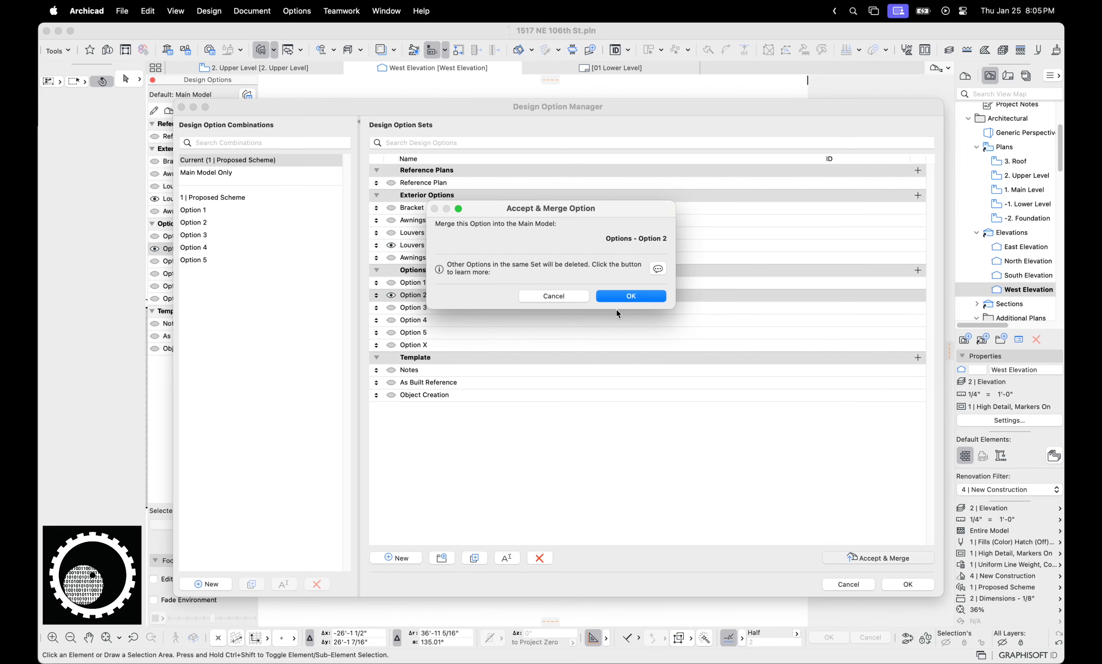
pyautogui.click(545, 300)
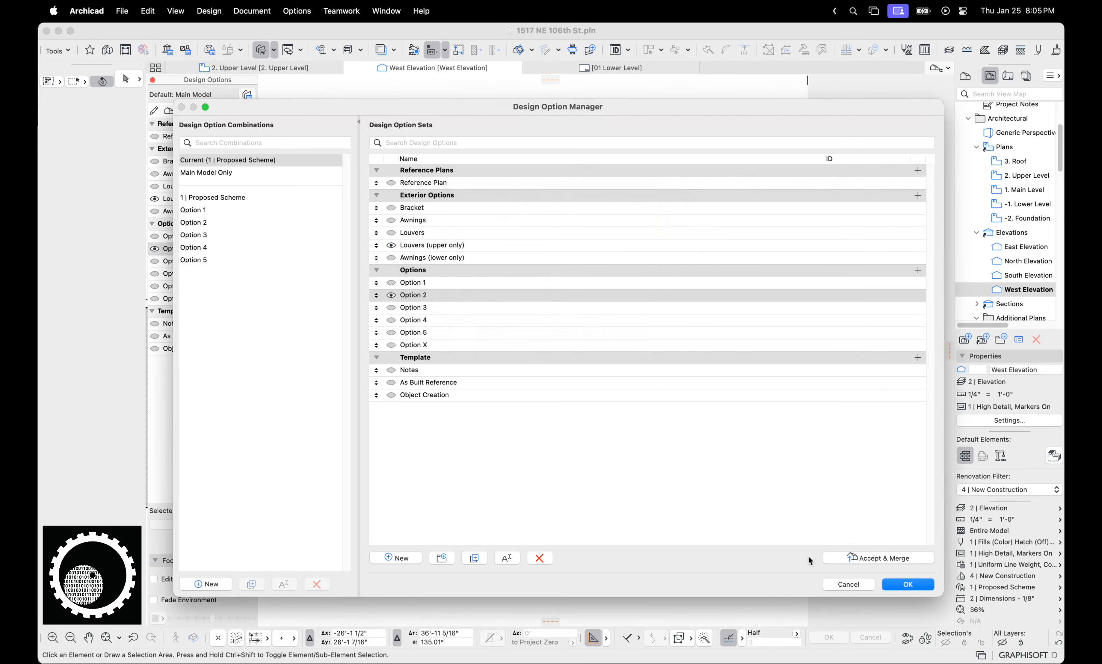
pyautogui.click(852, 584)
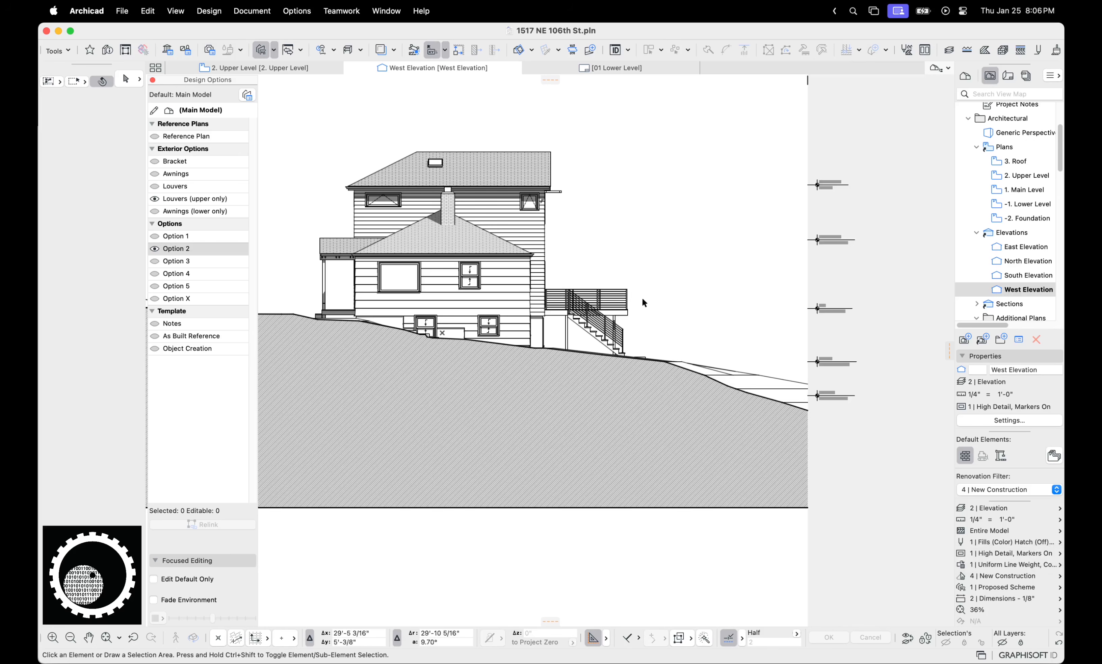
# Open the East Elevation and zoom in on the raised deck and its exterior stair
pyautogui.scroll(3, 626, 304)
pyautogui.click(1041, 260)
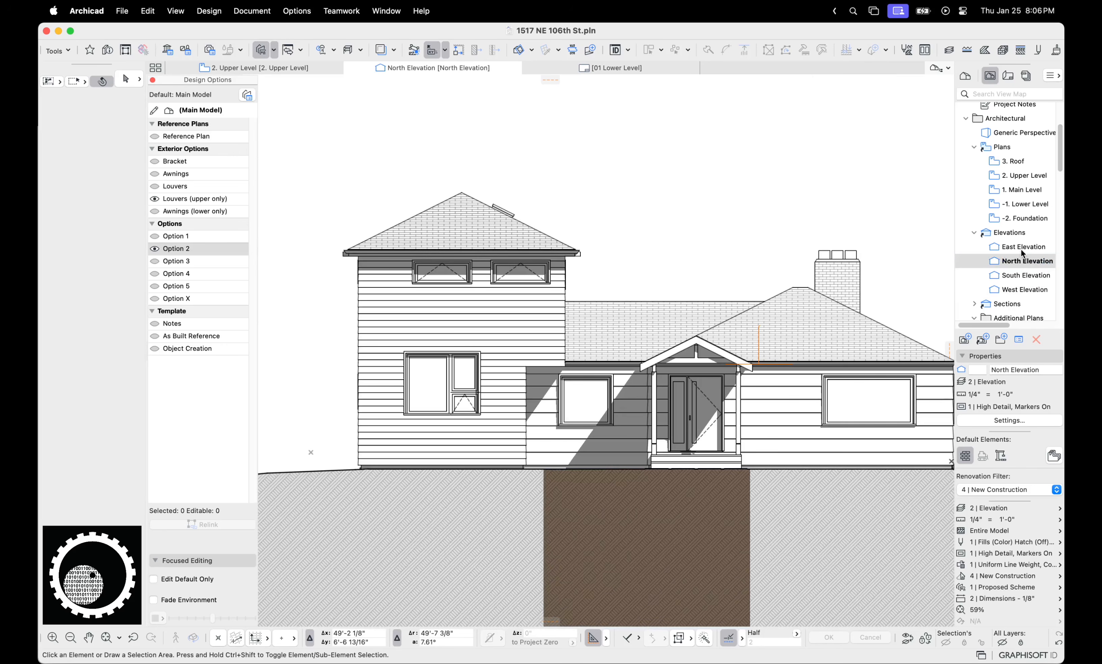
pyautogui.click(1020, 249)
pyautogui.moveTo(799, 304); pyautogui.dragTo(888, 273, button='middle')
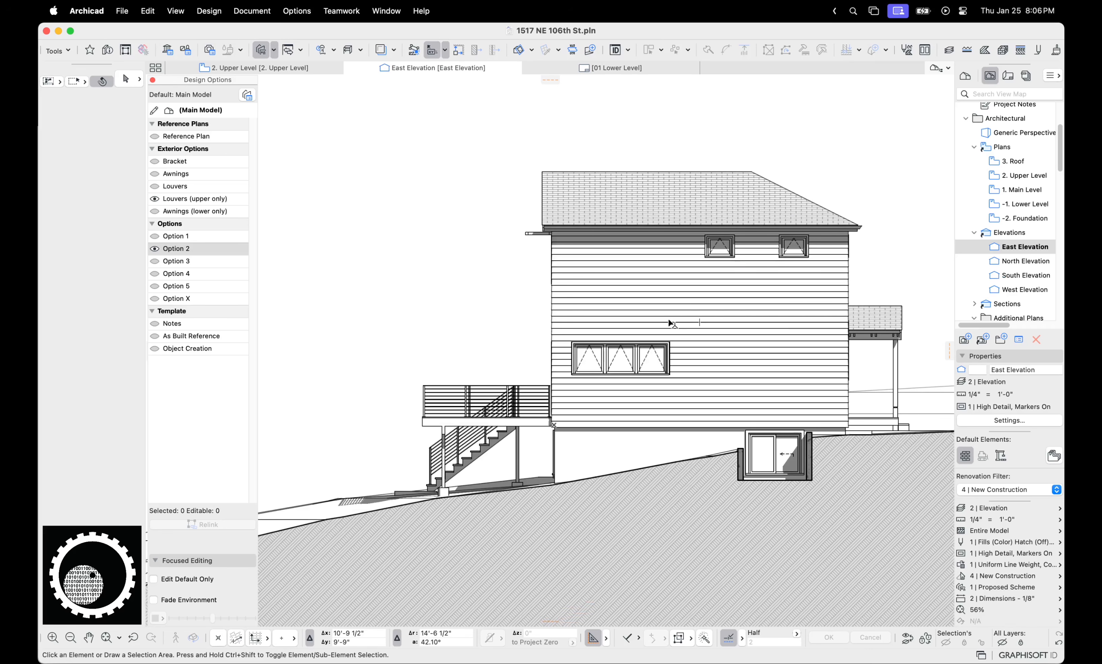
pyautogui.scroll(2, 669, 321)
pyautogui.moveTo(486, 385); pyautogui.dragTo(585, 313, button='middle')
pyautogui.scroll(1, 549, 388)
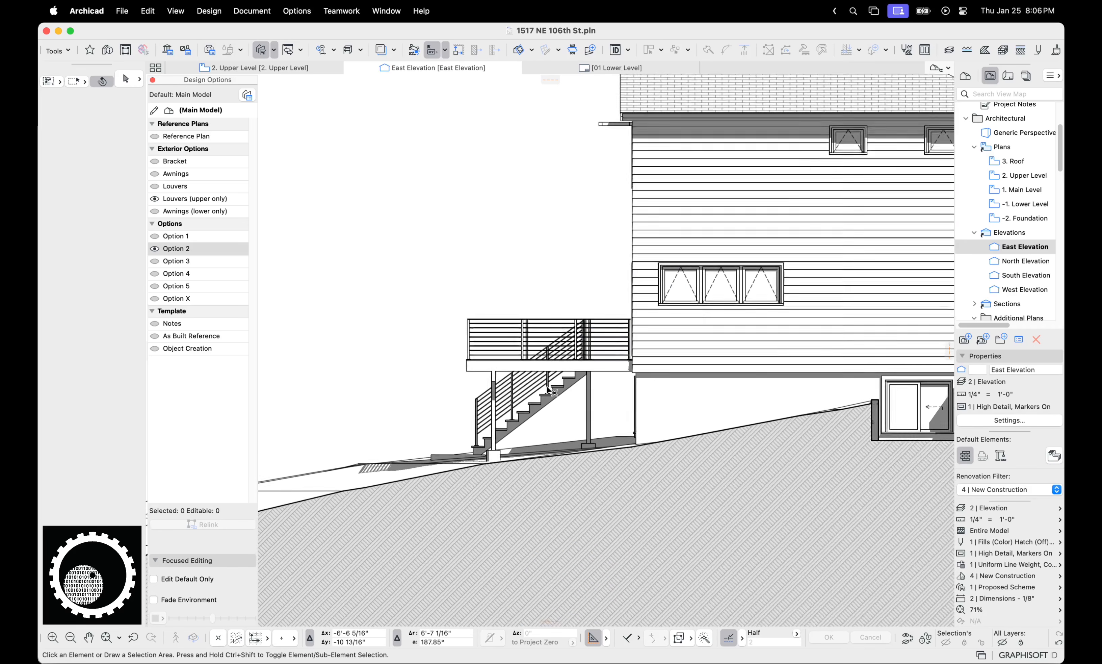
pyautogui.scroll(4, 547, 387)
pyautogui.hotkey('ctrl', 'alt', 'a')
pyautogui.moveTo(642, 369)
pyautogui.mouseDown()
pyautogui.moveTo(442, 368)
pyautogui.moveTo(546, 418)
pyautogui.moveTo(679, 410)
pyautogui.moveTo(631, 365)
pyautogui.mouseUp()
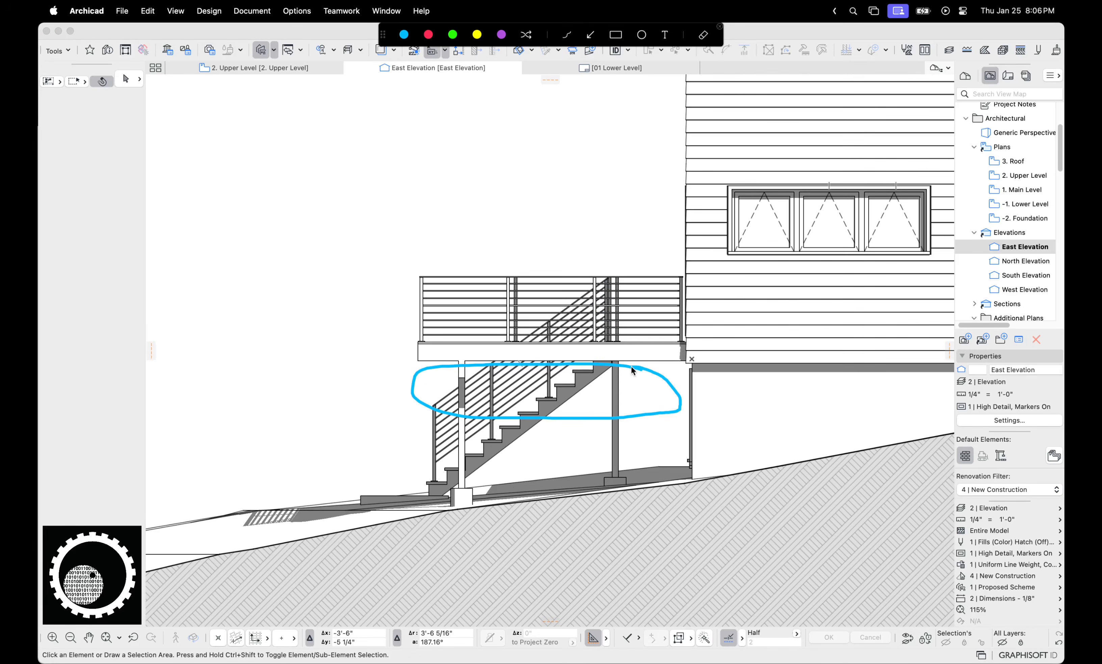
pyautogui.moveTo(585, 428); pyautogui.dragTo(677, 471)
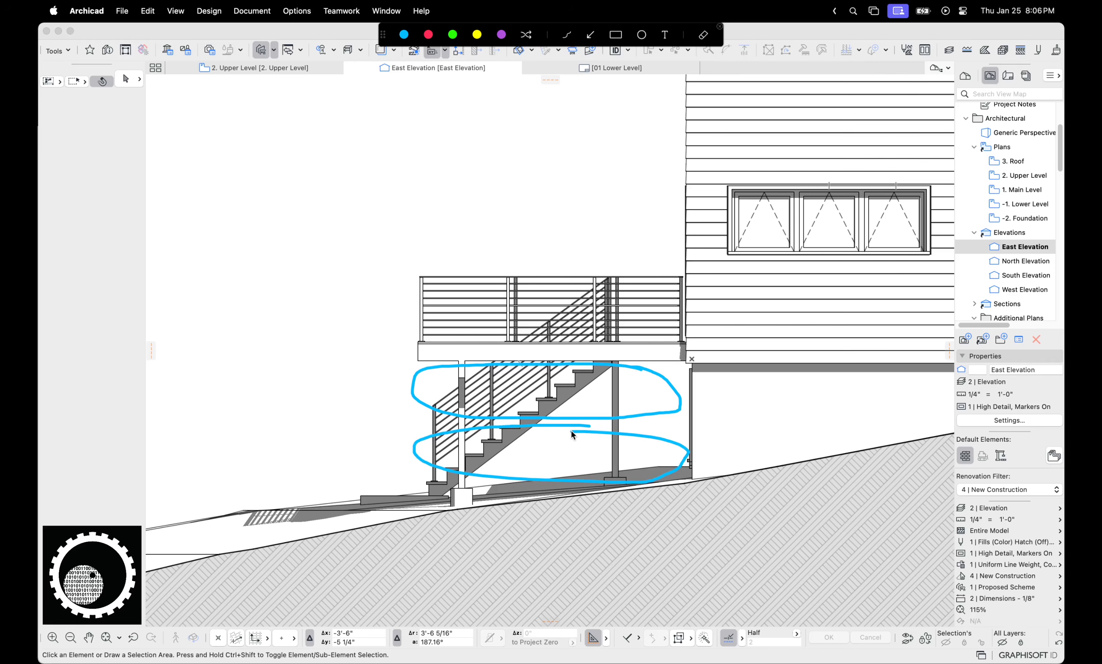
pyautogui.press('Escape')
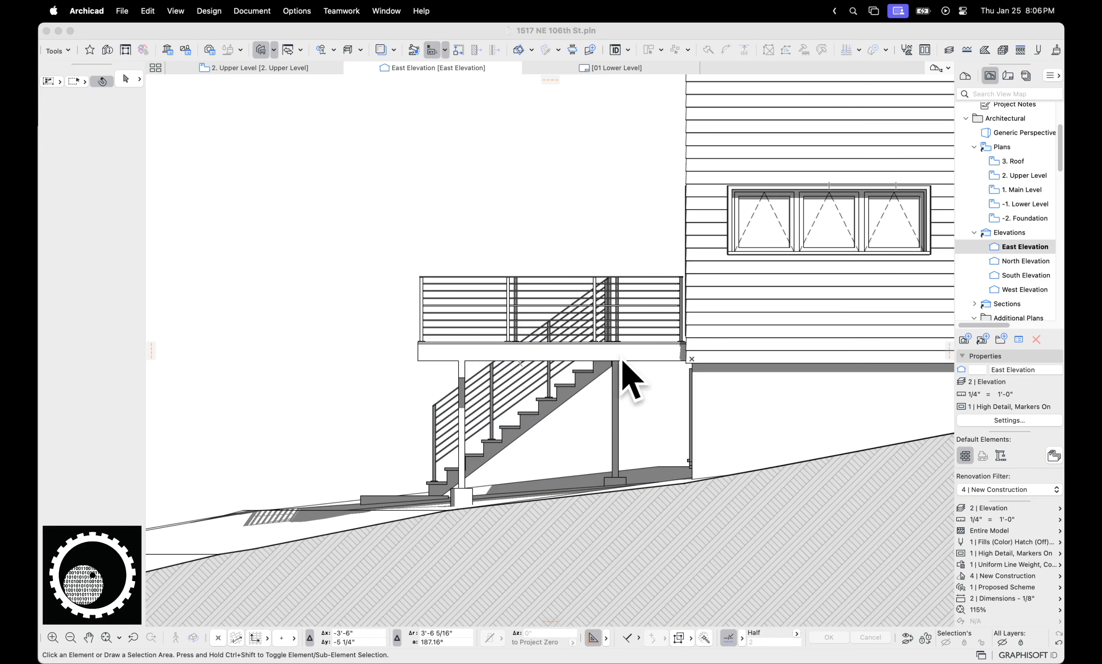
# Create a new option set named paddle boards under 1 | Proposed Scheme
pyautogui.click(247, 94)
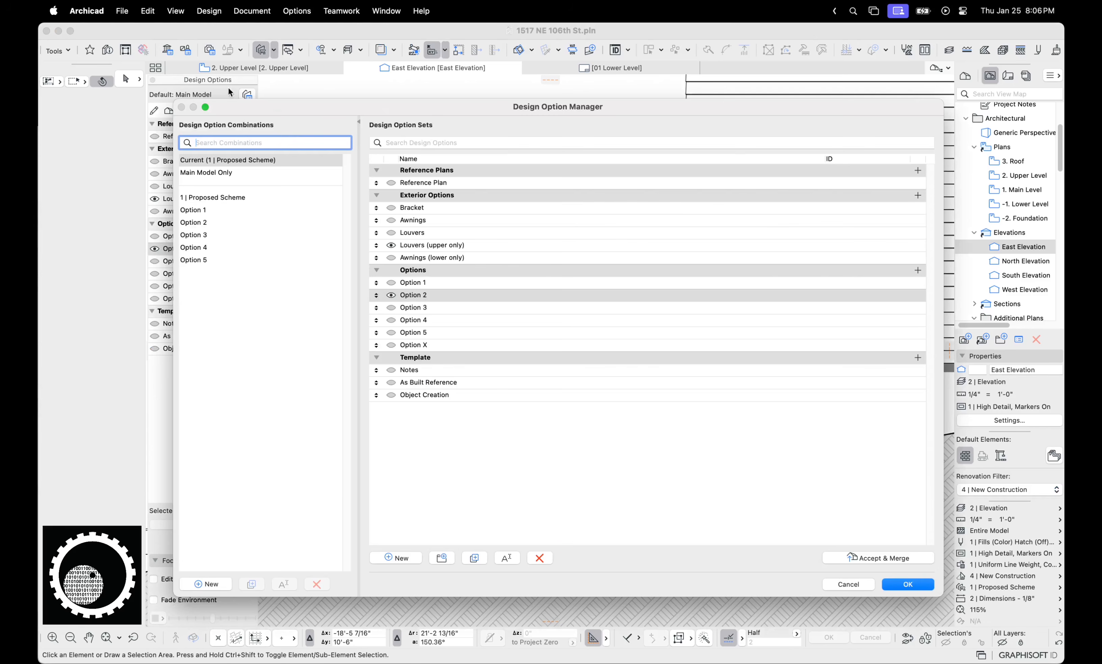
pyautogui.click(261, 198)
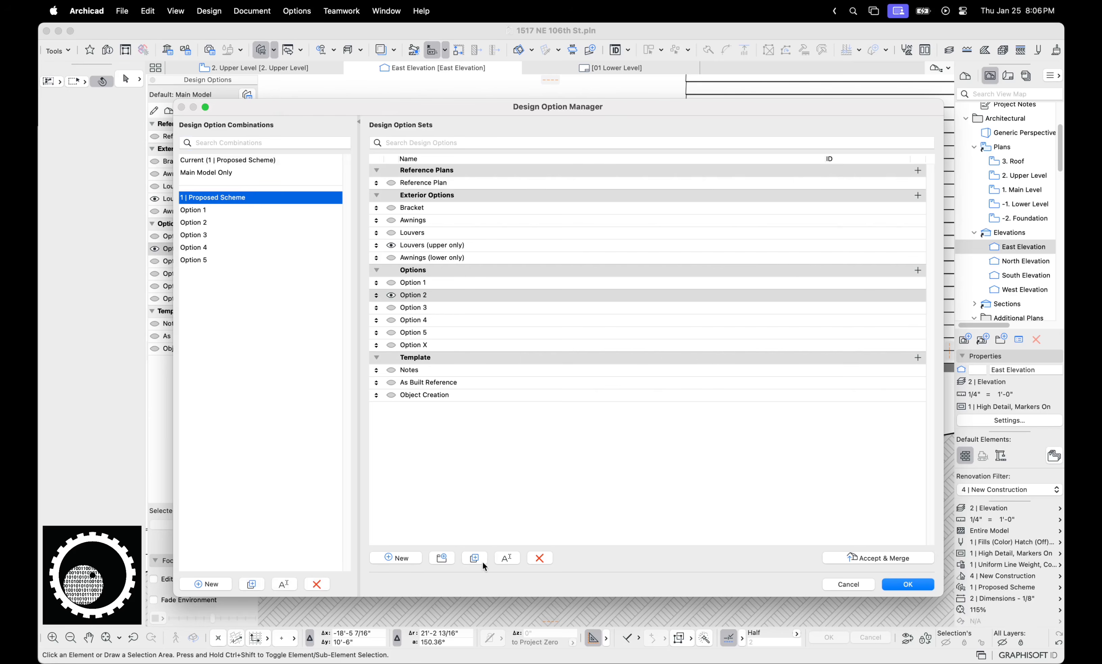
pyautogui.click(449, 560)
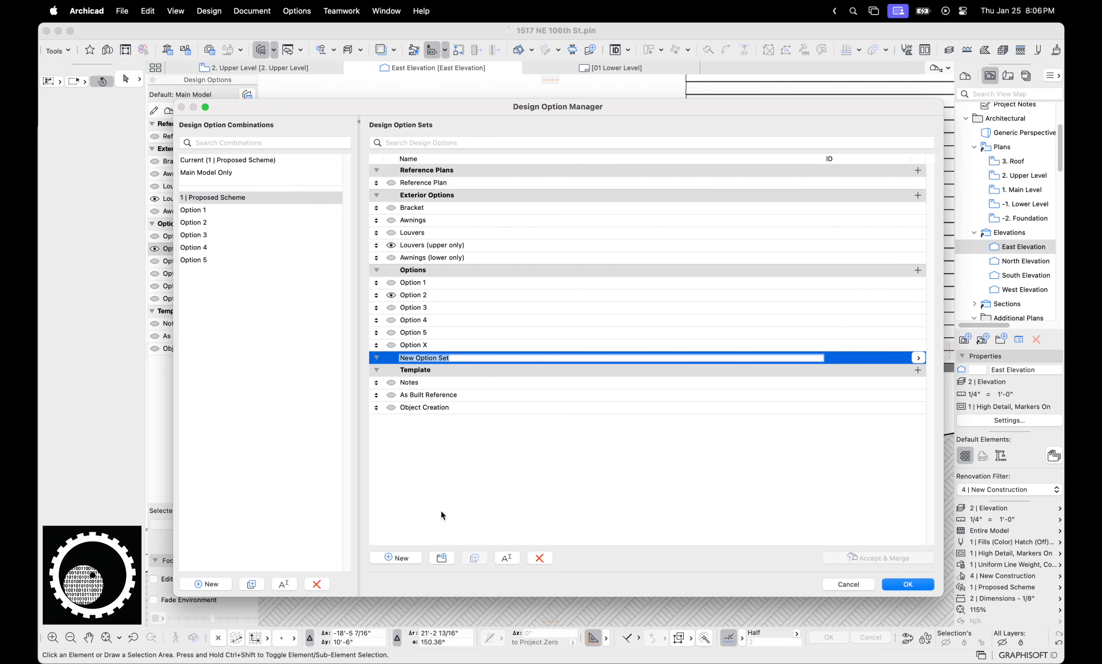
pyautogui.write('paddle boards')
pyautogui.press('Return')
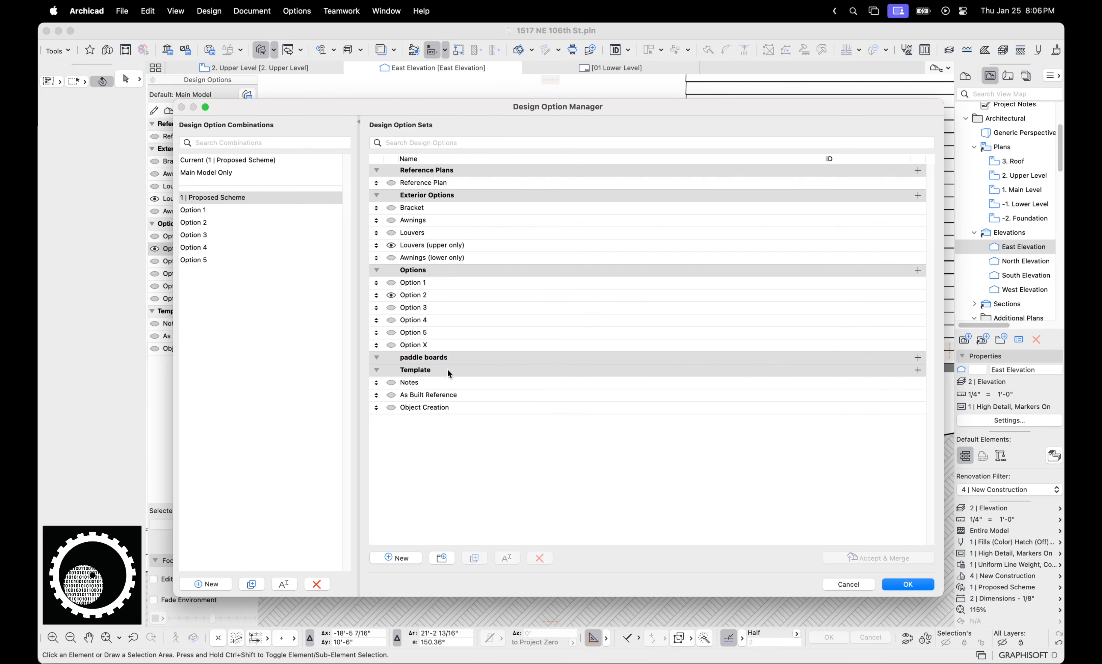
# Add an option named paddle boards to that set and make it visible
pyautogui.click(460, 358)
pyautogui.click(437, 559)
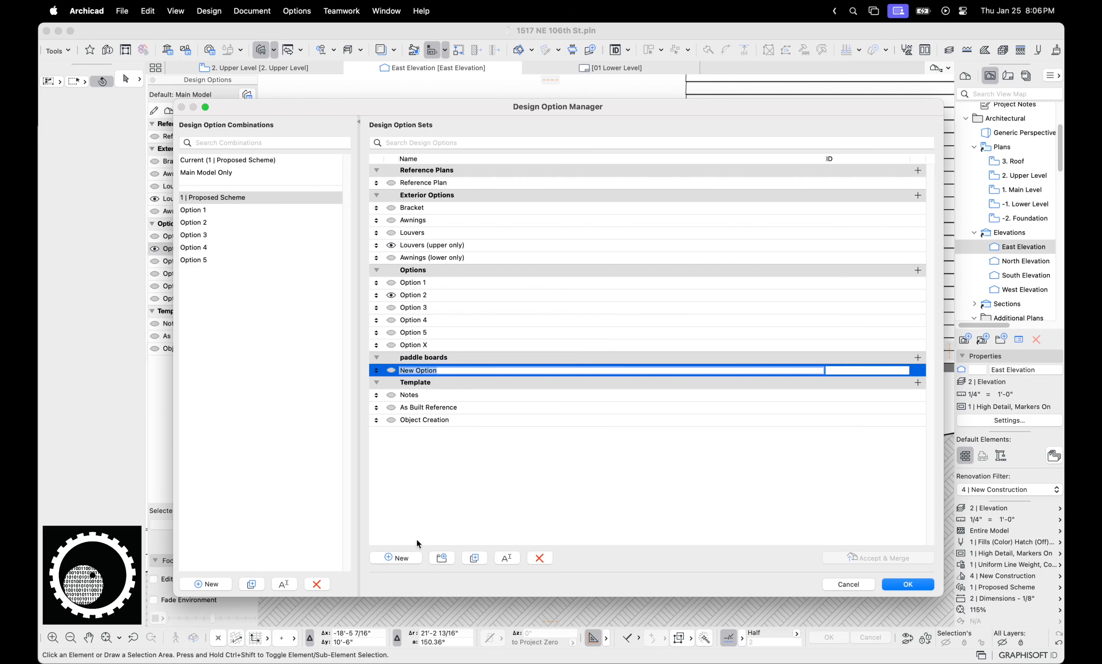
pyautogui.write('paddle boards')
pyautogui.press('Return')
pyautogui.click(391, 370)
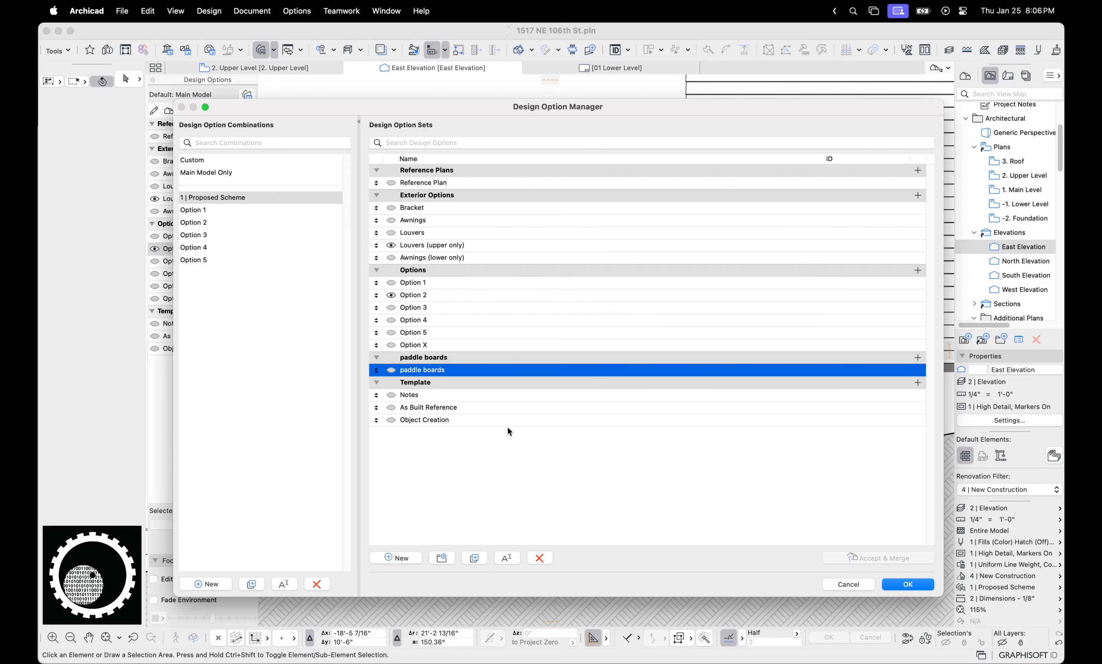
pyautogui.click(391, 372)
# Apply and close the manager, then expand the Schedules and Elements folders in the View Map
pyautogui.press('Return')
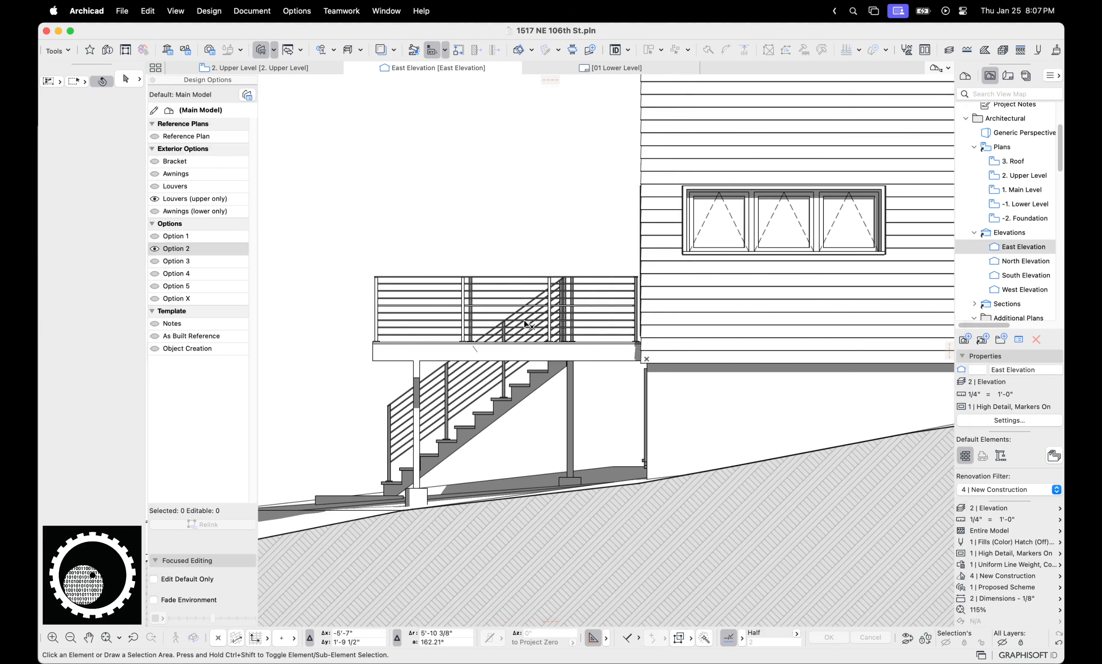
pyautogui.scroll(-10, 987, 211)
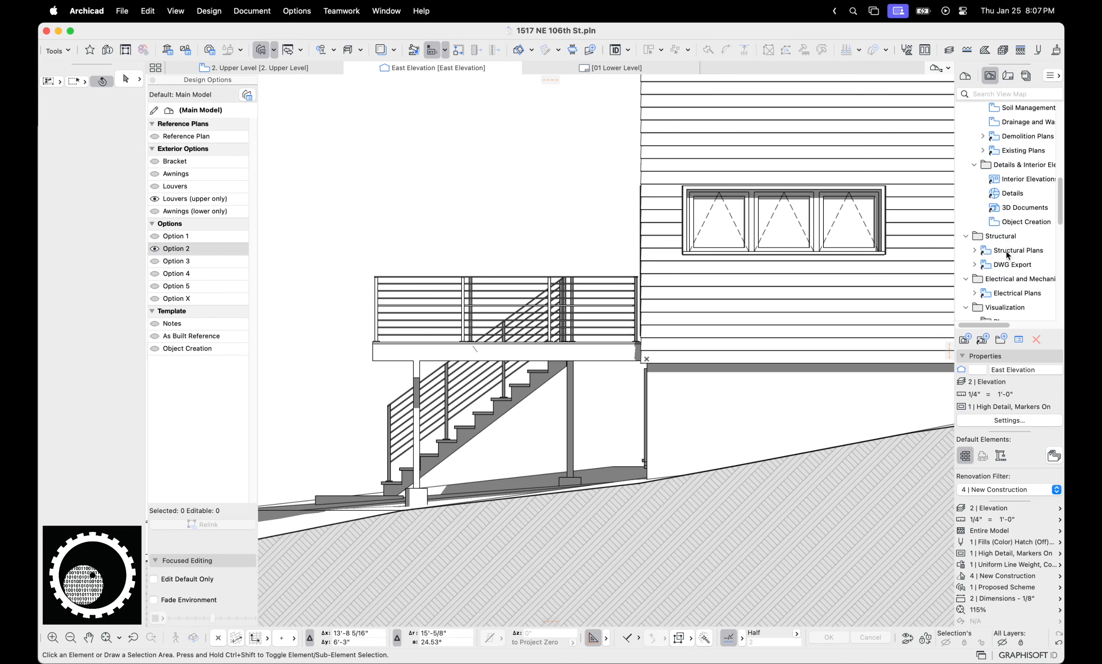
pyautogui.scroll(-10, 1006, 261)
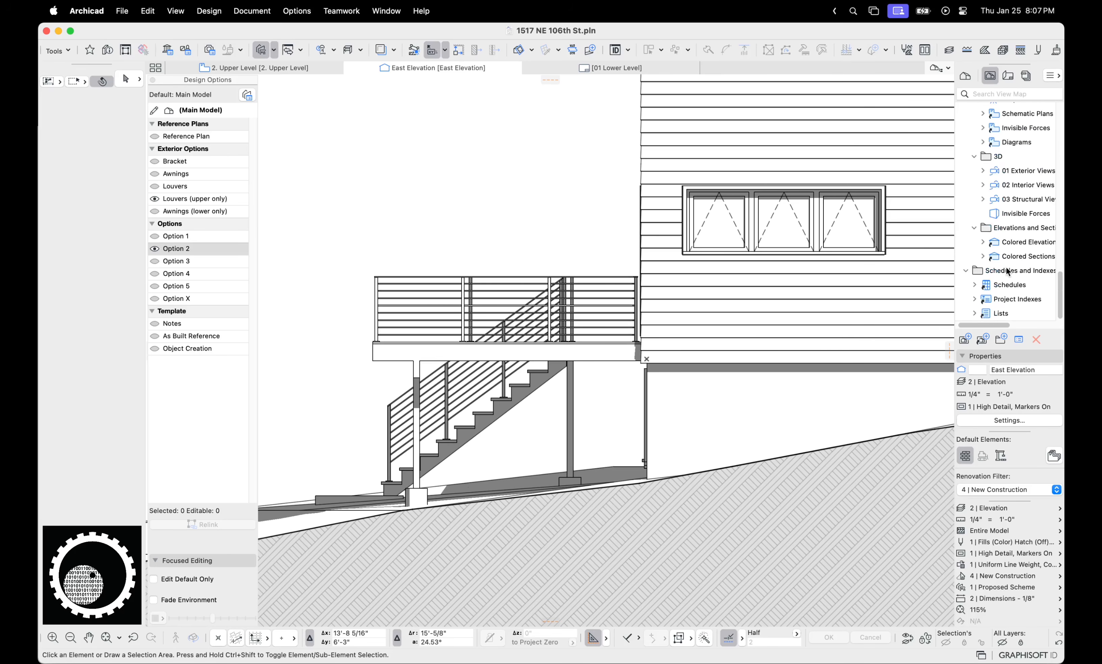
pyautogui.click(975, 286)
pyautogui.scroll(-1, 977, 290)
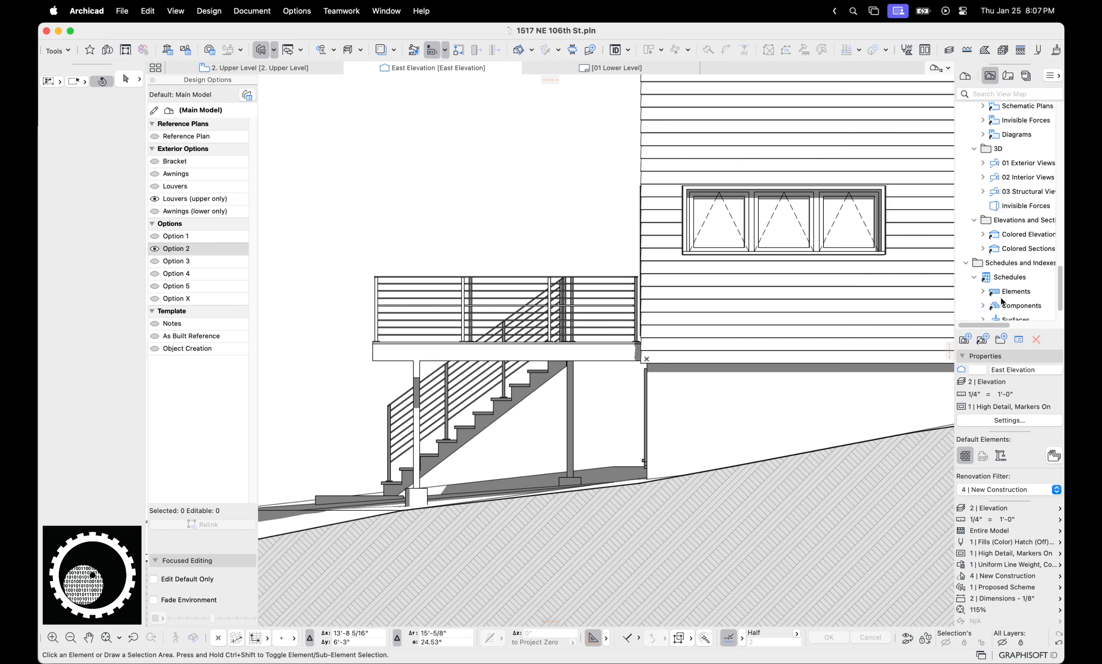
pyautogui.click(981, 292)
# Open the Solid Door Schedule (conditioned) and bring up its Scheme Settings
pyautogui.scroll(-5, 1029, 295)
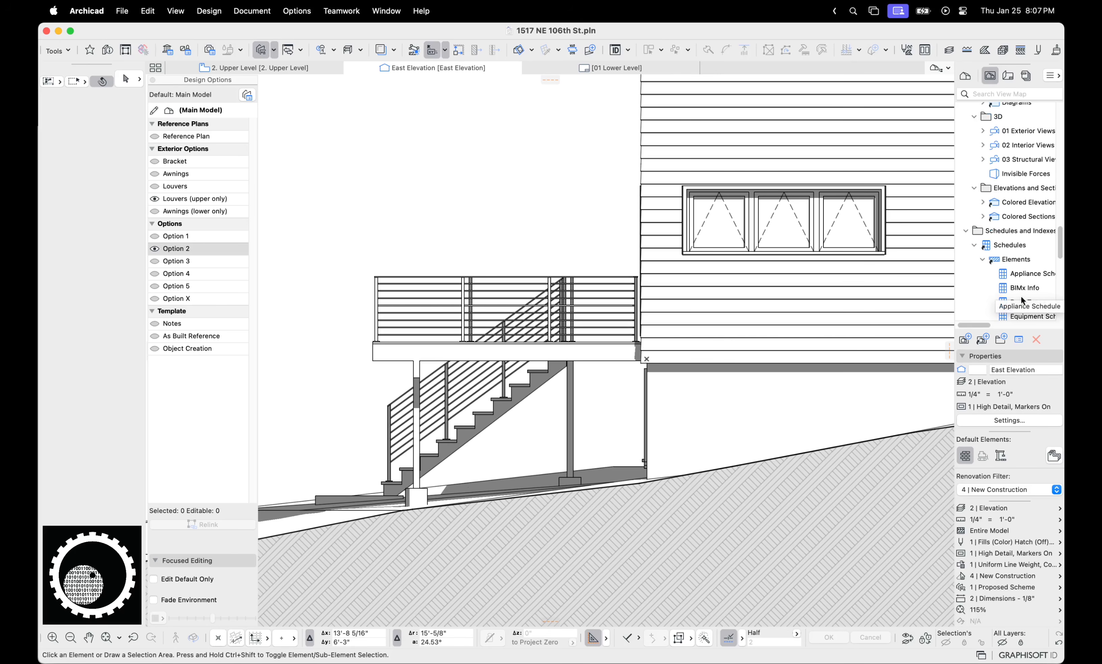
pyautogui.scroll(-8, 1038, 304)
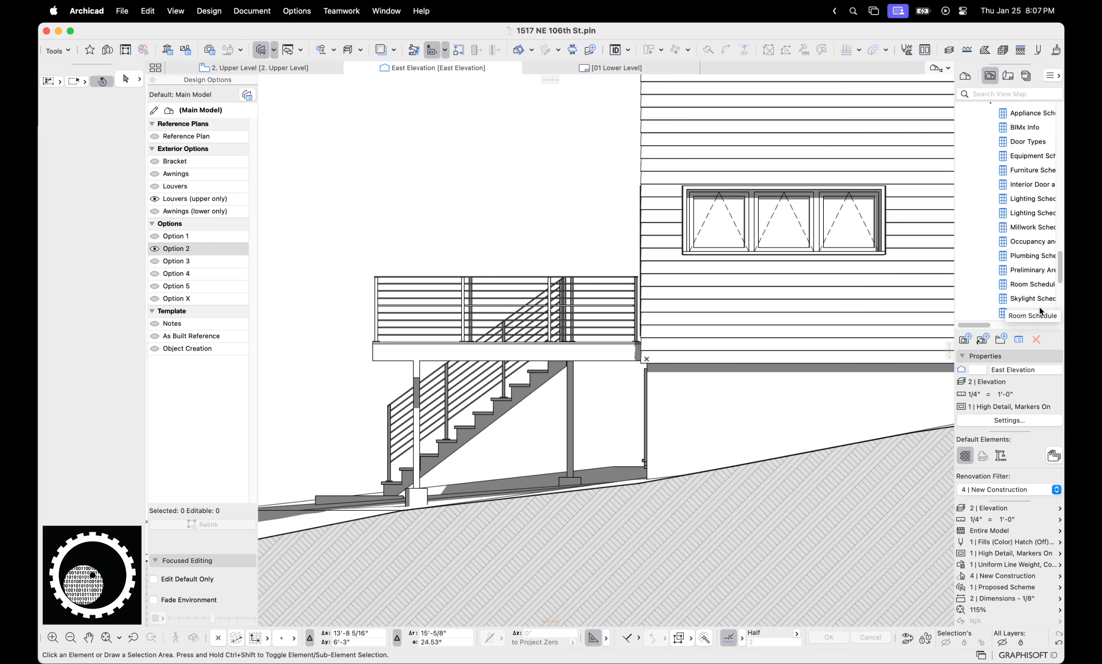
pyautogui.scroll(-4, 1038, 312)
pyautogui.hscroll(2, 1039, 311)
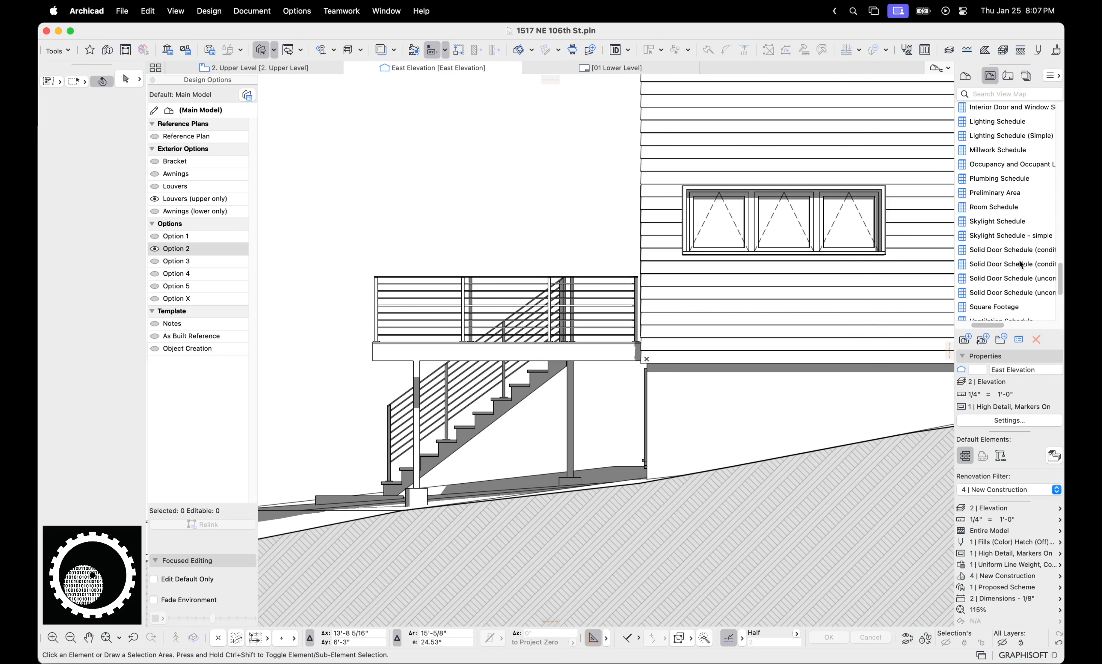
pyautogui.doubleClick(1015, 250)
pyautogui.click(912, 84)
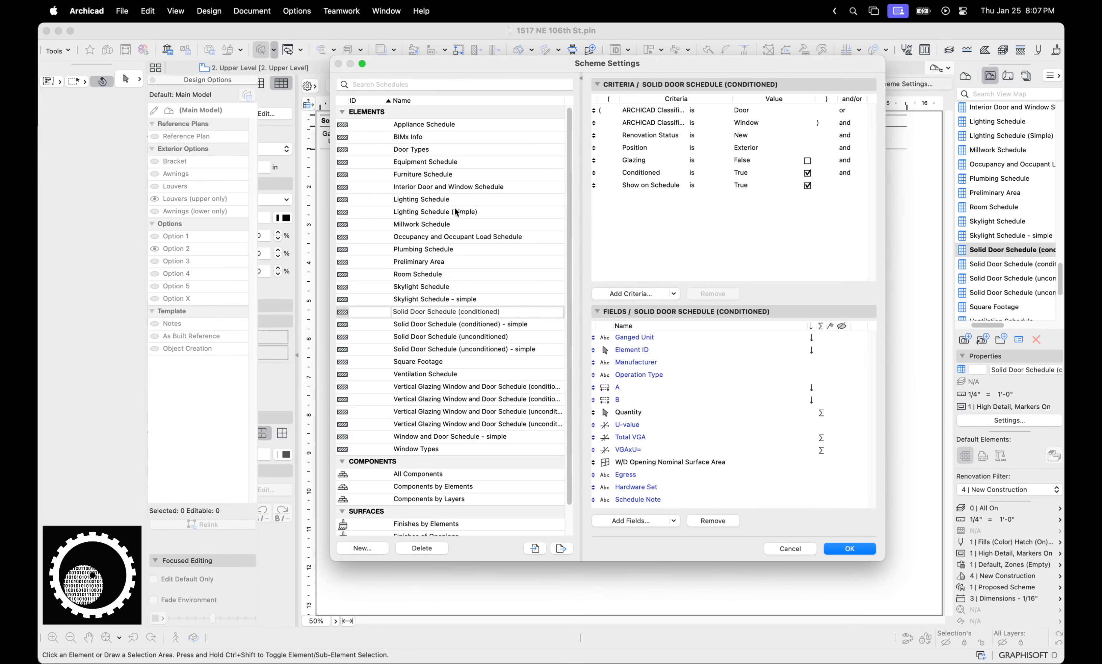
# Switch to the Interior Door and Window Schedule scheme and show it for Option 1
pyautogui.doubleClick(467, 186)
pyautogui.click(849, 548)
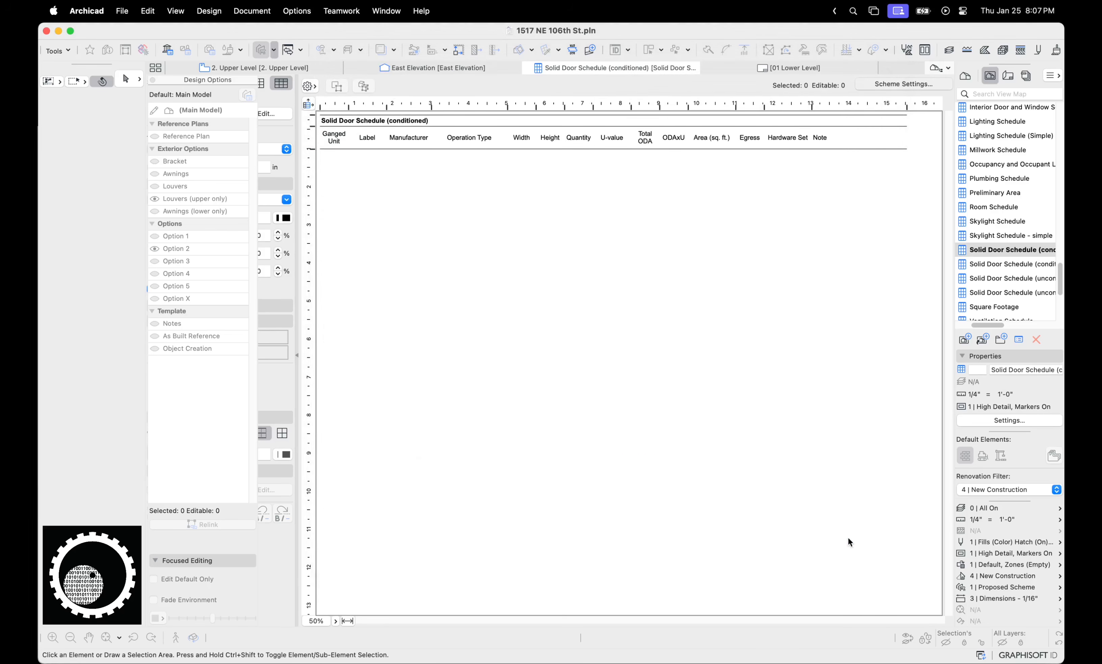
pyautogui.click(997, 587)
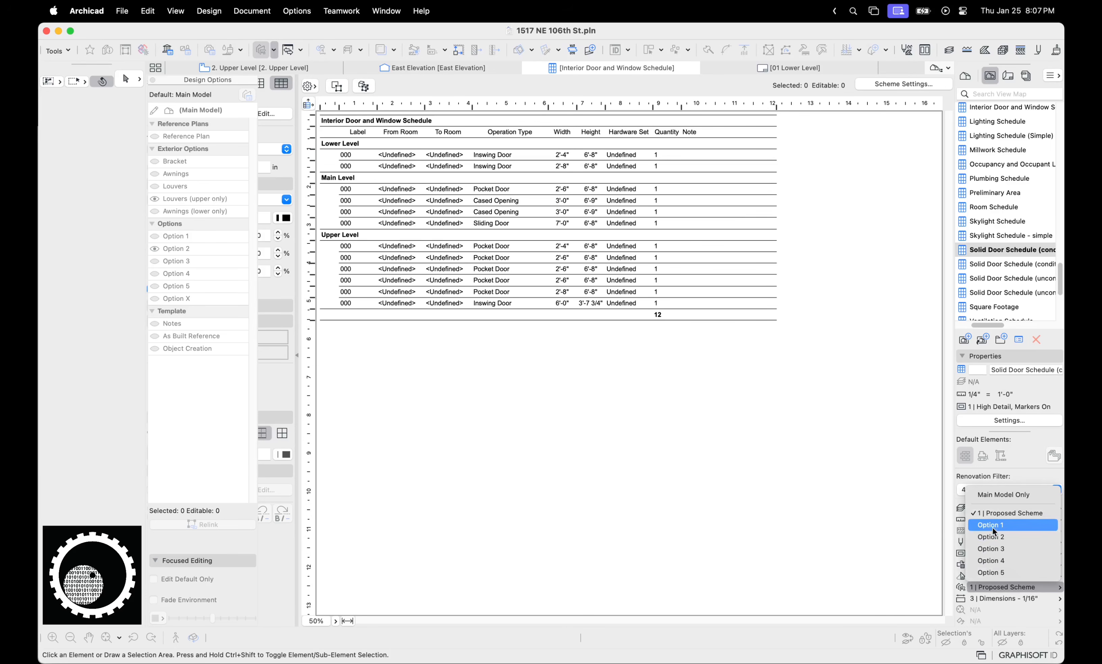
pyautogui.click(992, 526)
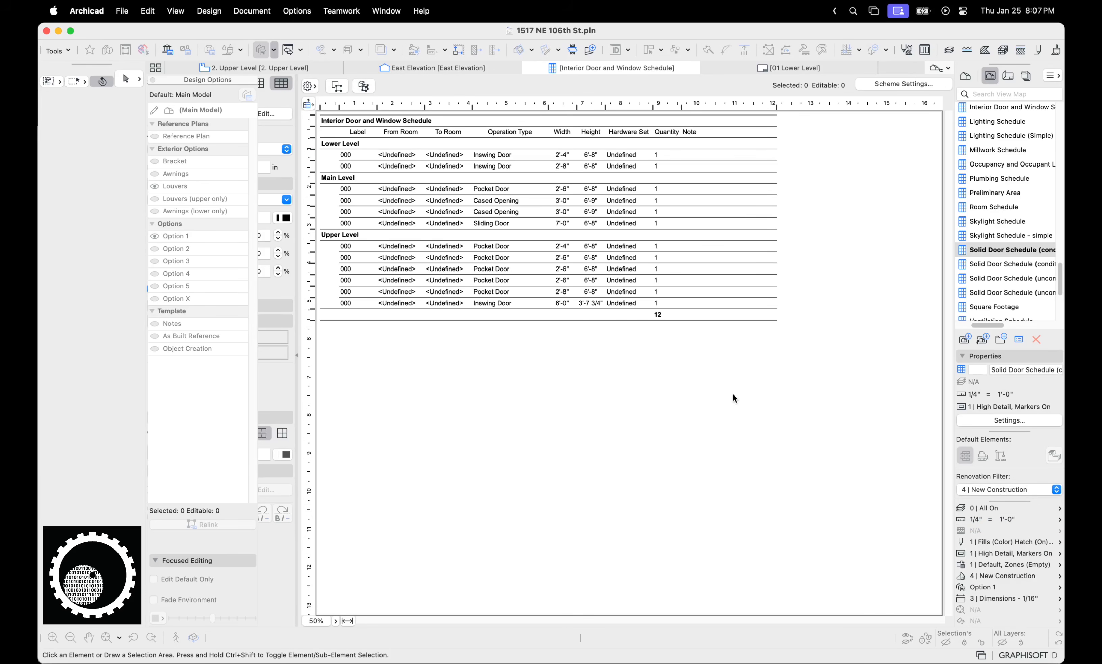
# Compare the schedule's rows under Options 4, 5, 3 and 2
pyautogui.click(996, 587)
pyautogui.click(996, 554)
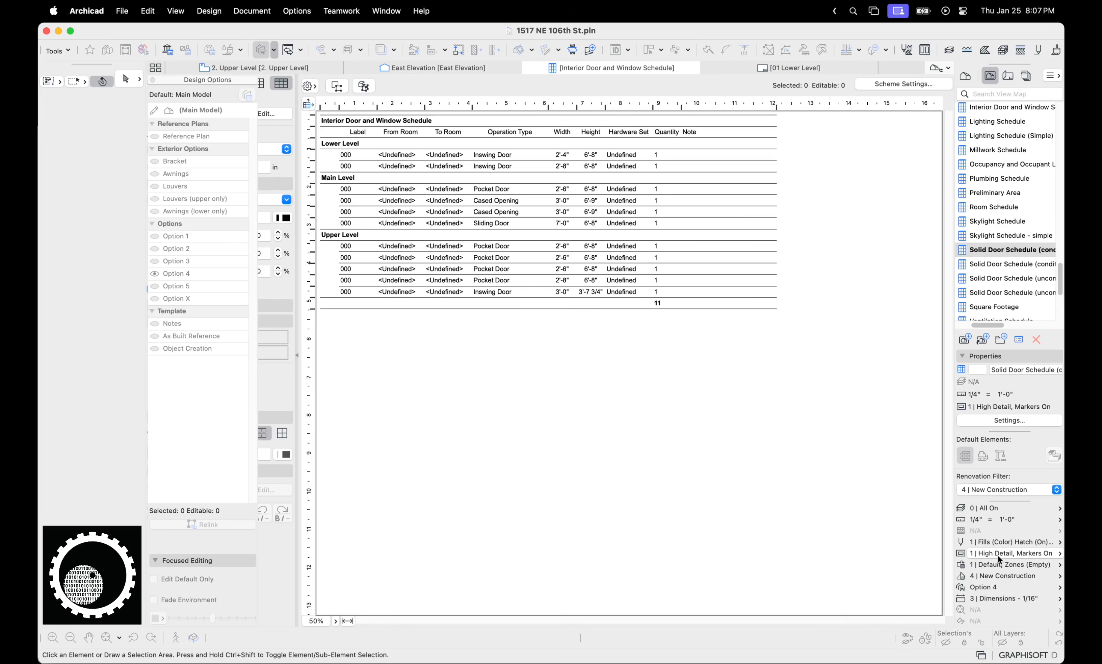
pyautogui.click(1003, 583)
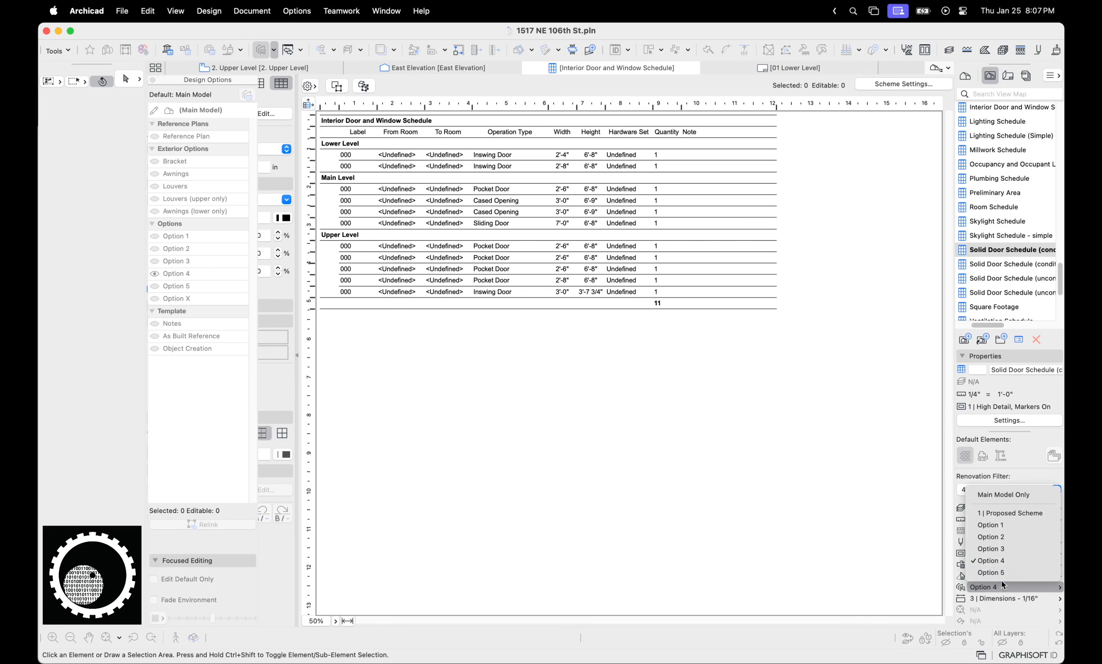
pyautogui.click(1000, 574)
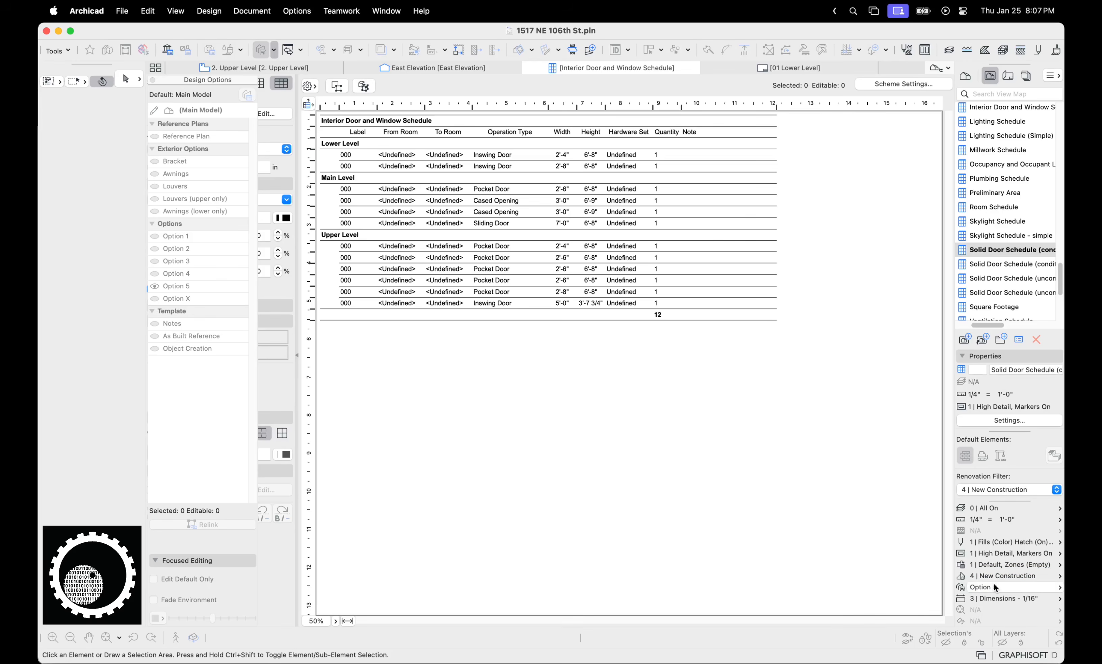
pyautogui.click(994, 586)
pyautogui.click(992, 548)
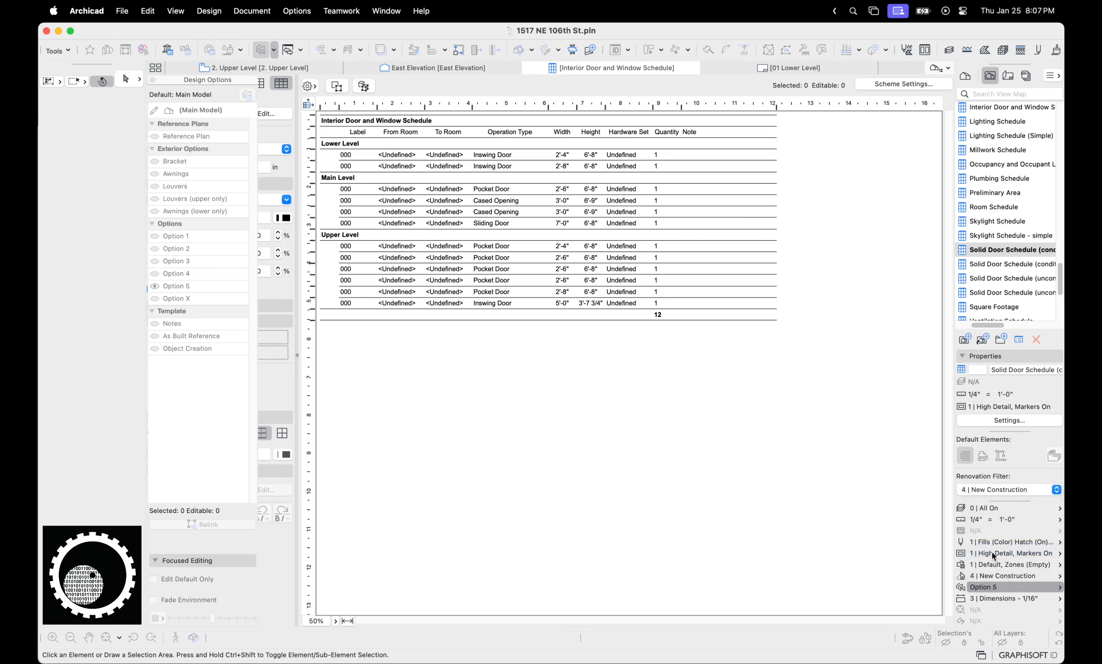
pyautogui.click(992, 585)
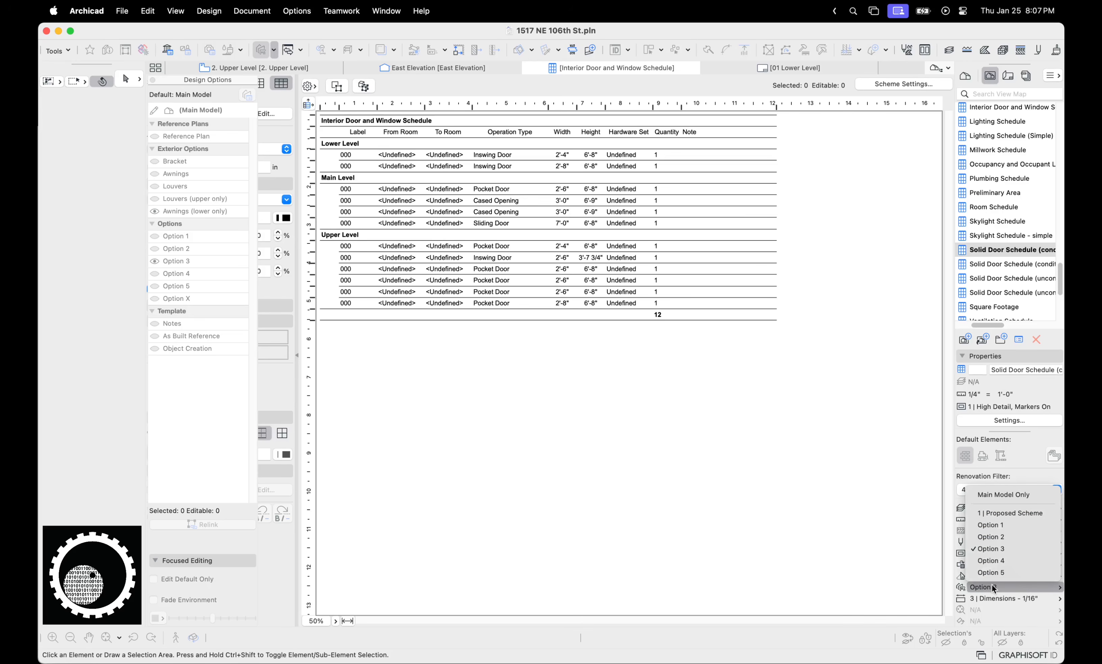
pyautogui.click(991, 536)
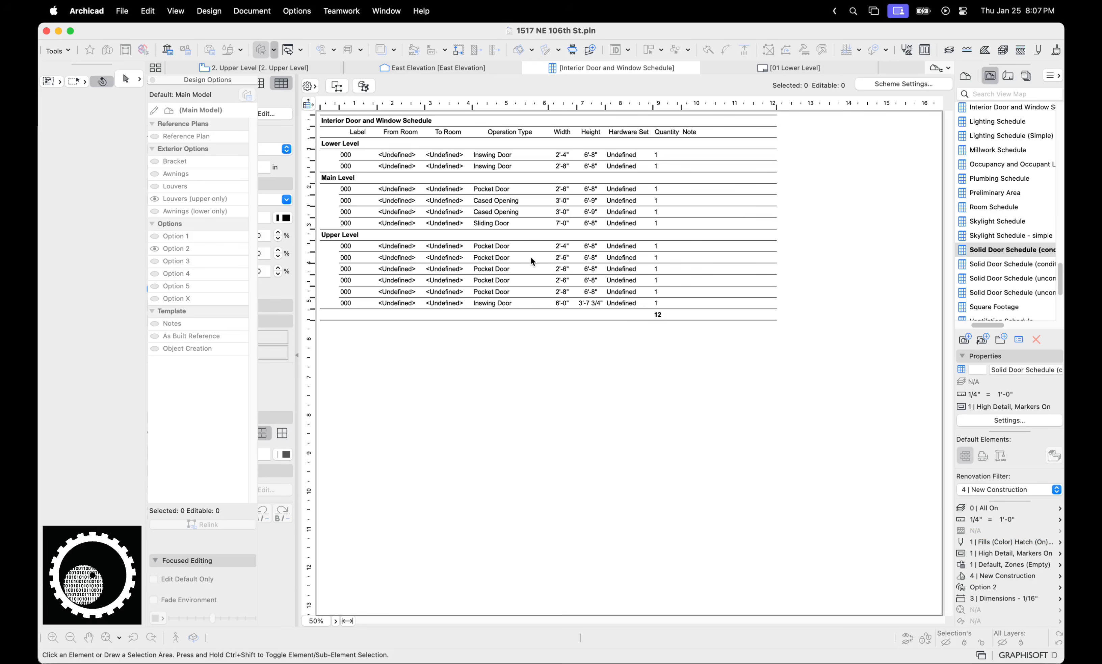
# Preview the four Solid Door Schedules, then return to the Interior Door and Window Schedule
pyautogui.hotkey('ctrl', 'a')
pyautogui.moveTo(518, 241)
pyautogui.mouseDown()
pyautogui.moveTo(492, 241)
pyautogui.moveTo(561, 253)
pyautogui.moveTo(484, 258)
pyautogui.mouseUp()
pyautogui.press('Escape')
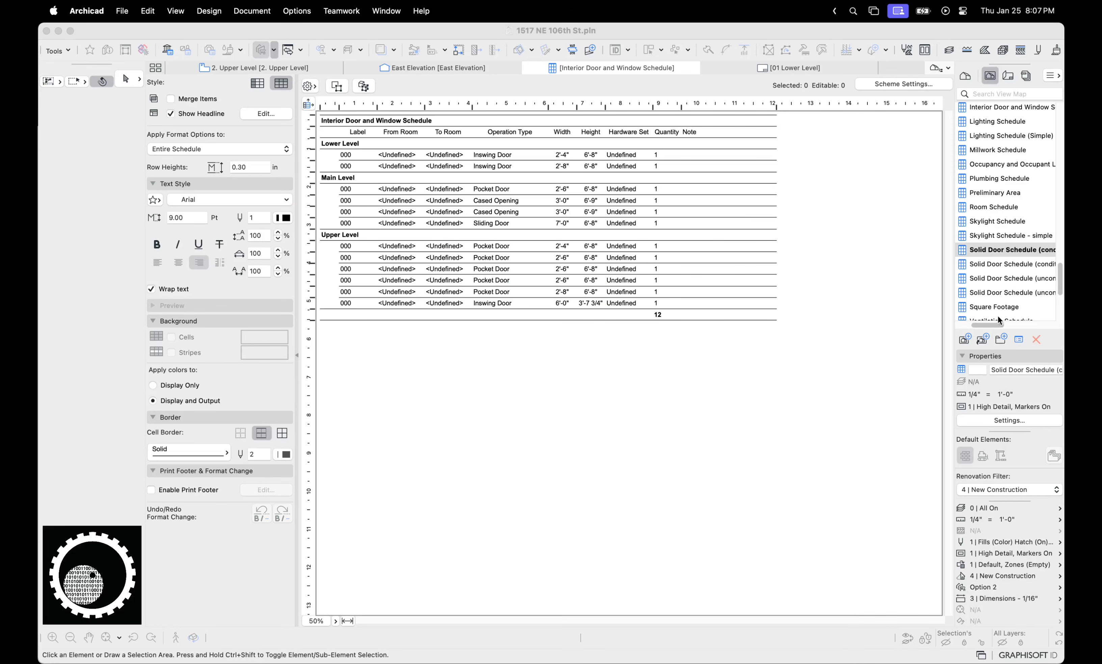
pyautogui.click(1004, 325)
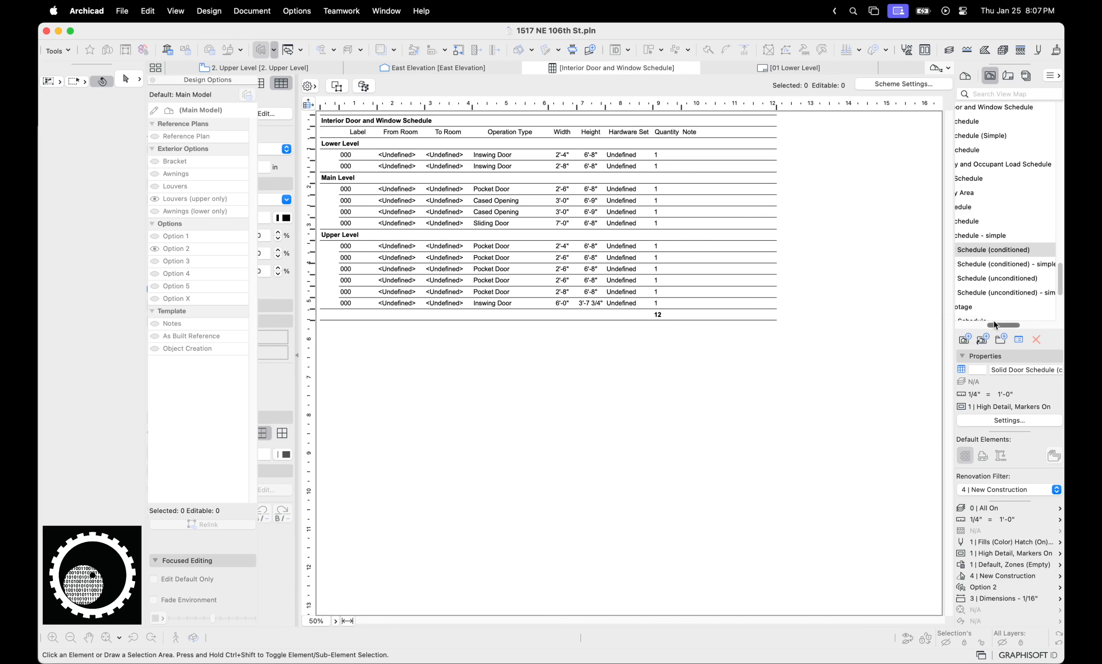
pyautogui.click(990, 249)
pyautogui.click(991, 265)
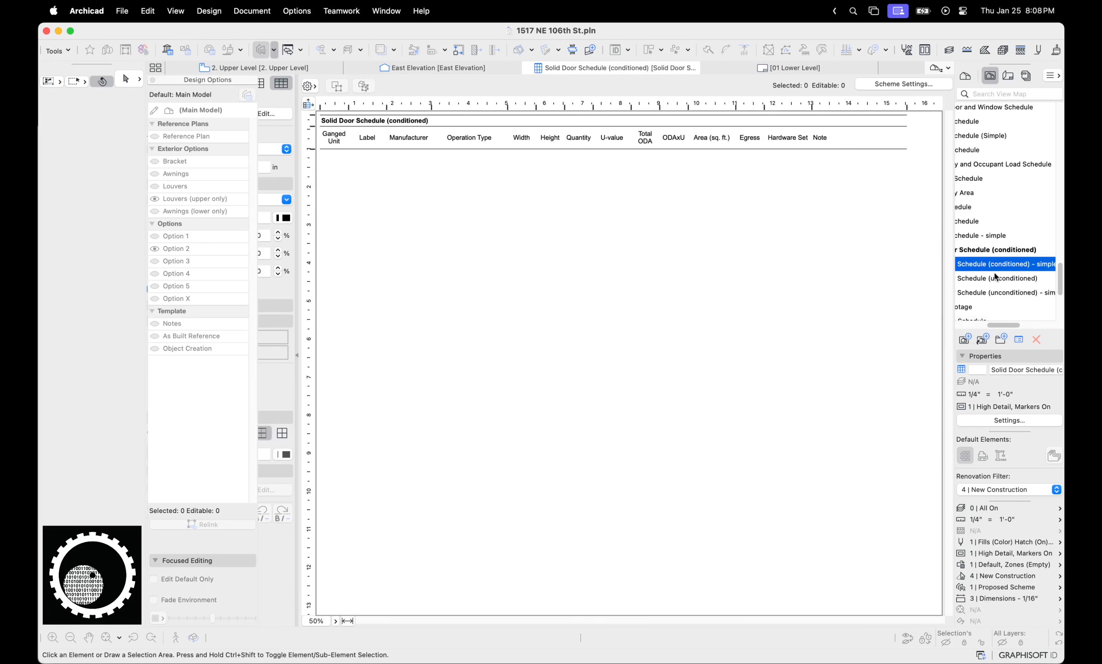
pyautogui.click(993, 277)
pyautogui.click(992, 292)
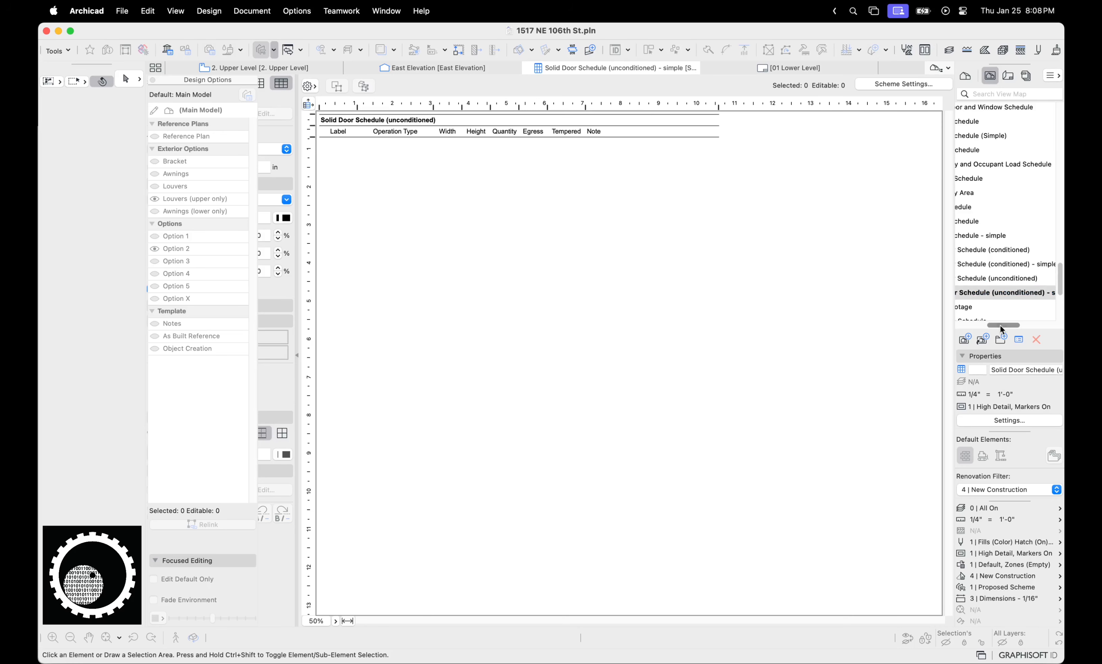
pyautogui.moveTo(1002, 326); pyautogui.dragTo(978, 325)
pyautogui.scroll(2, 1011, 147)
pyautogui.click(1013, 141)
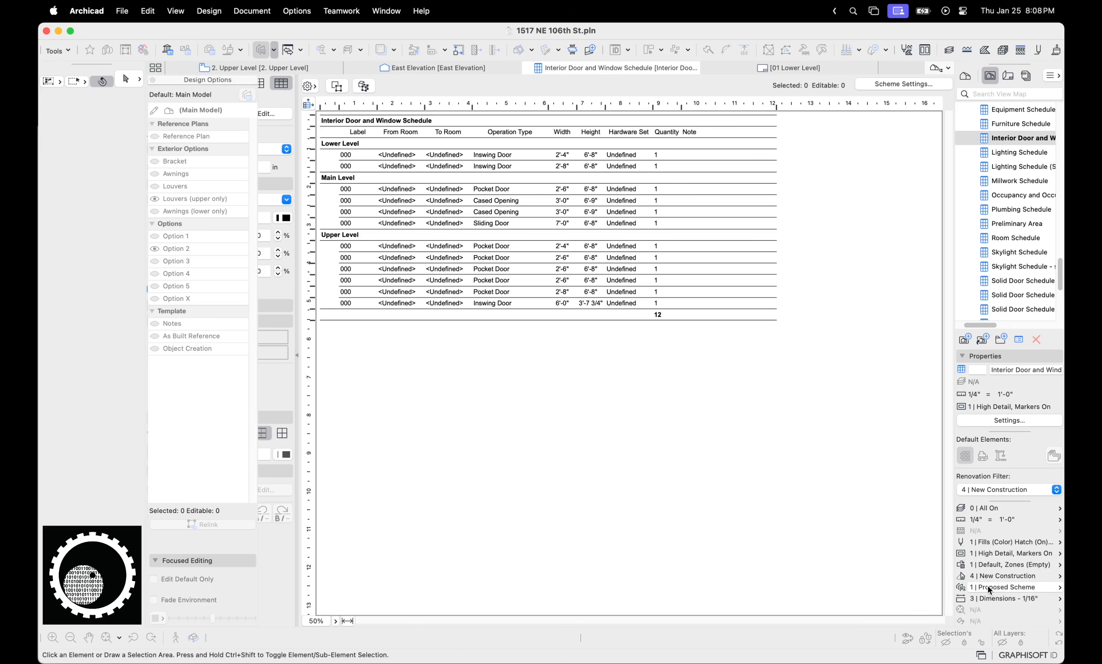
# Inspect the 1 | Proposed Scheme combination in the Design Option Manager, then close it
pyautogui.click(962, 590)
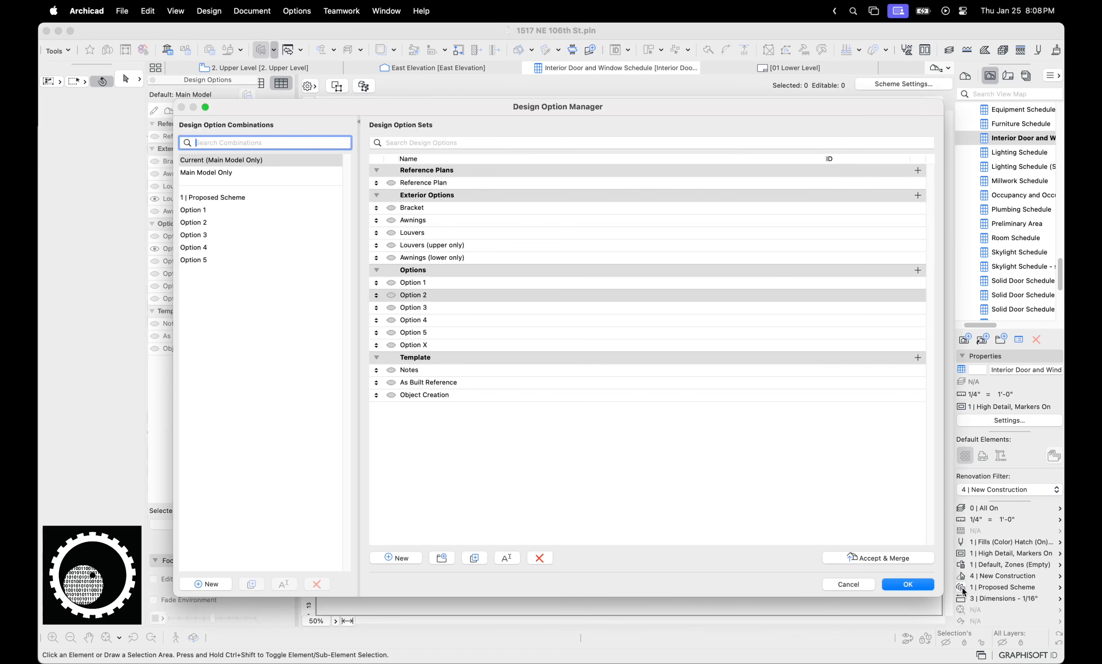
pyautogui.click(258, 199)
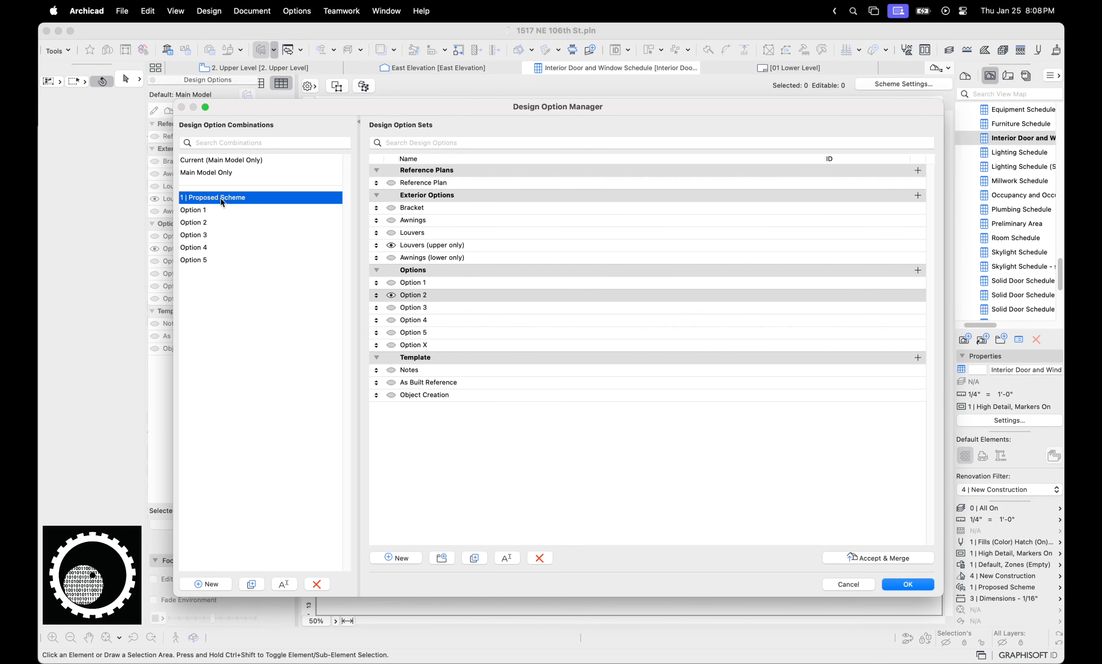
pyautogui.click(850, 584)
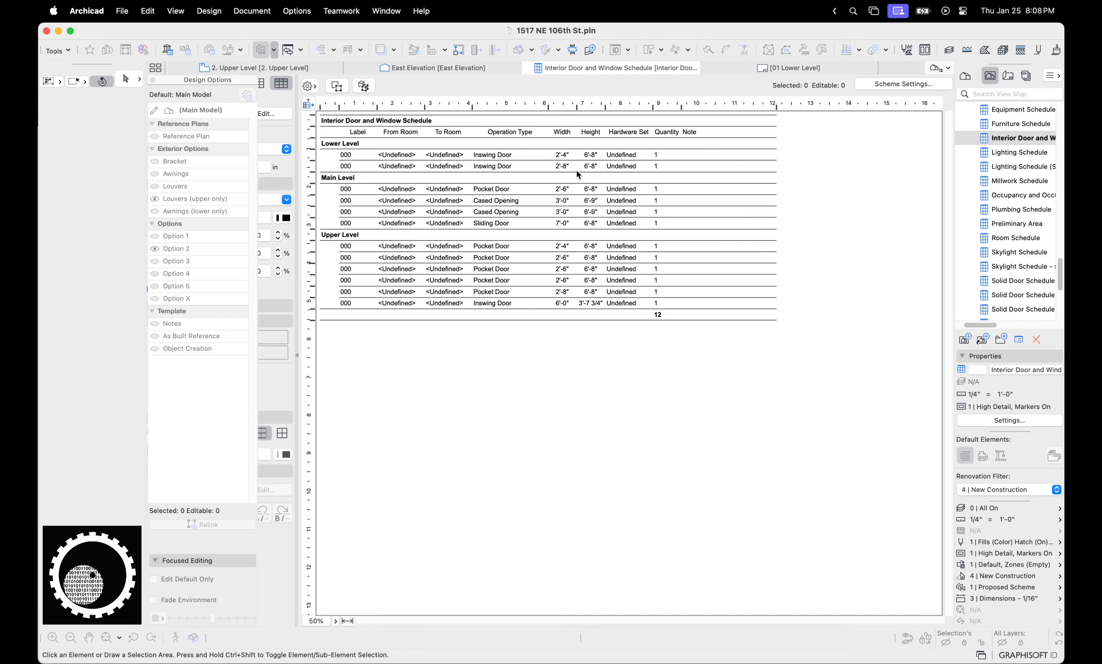
# Close the schedule and Lower Level tabs and bring the 2. Upper Level plan into view
pyautogui.click(528, 68)
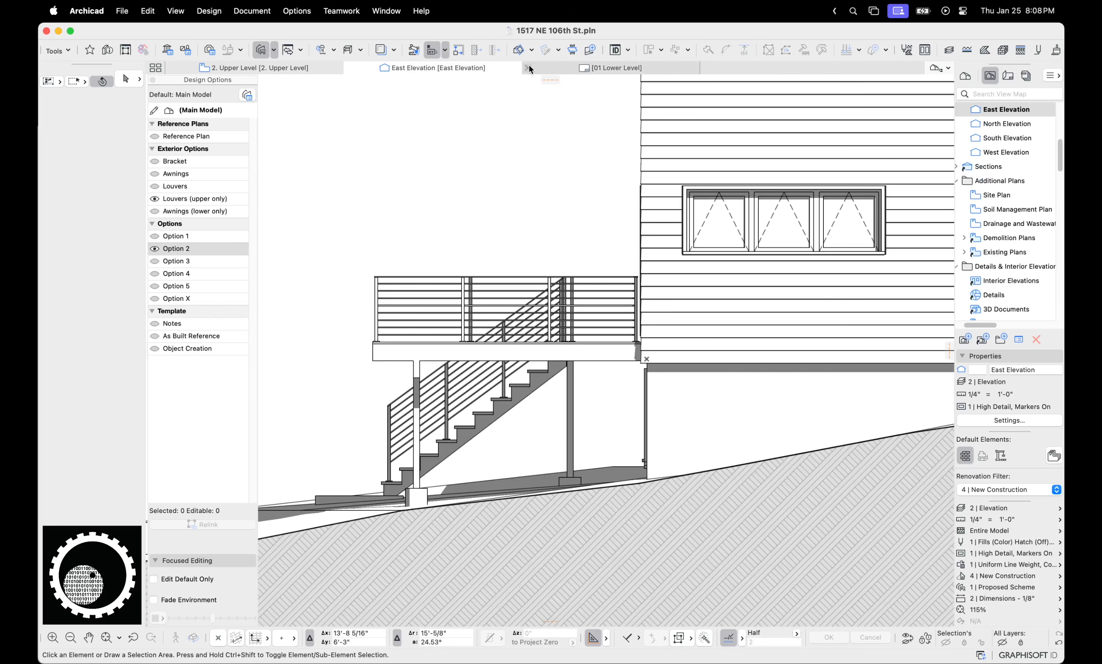
pyautogui.click(529, 66)
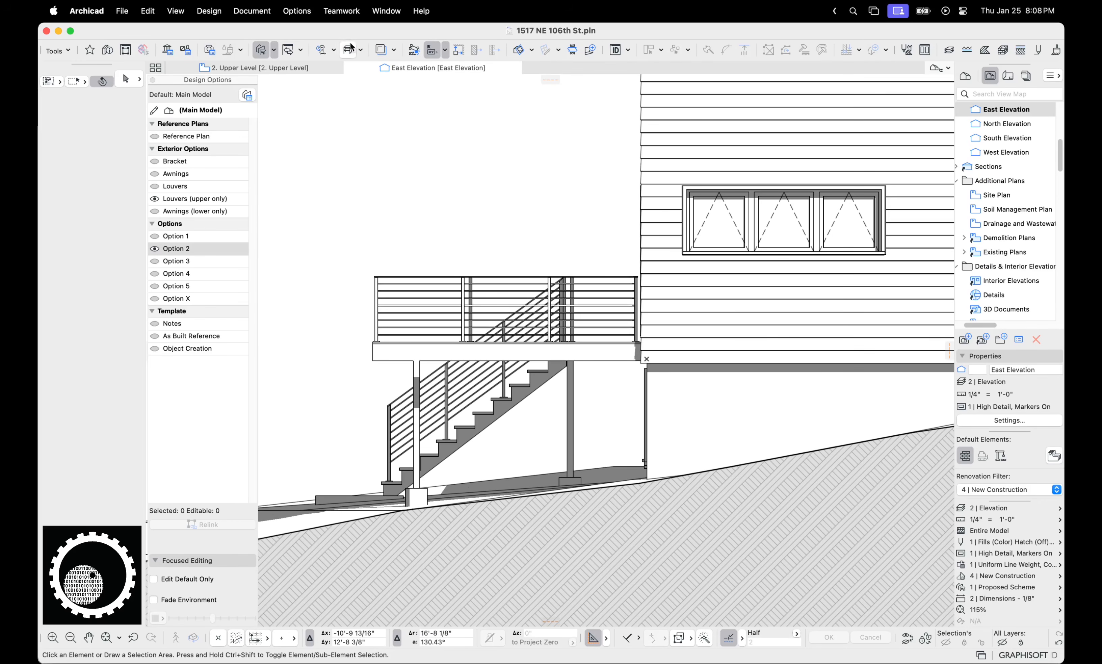
pyautogui.click(311, 66)
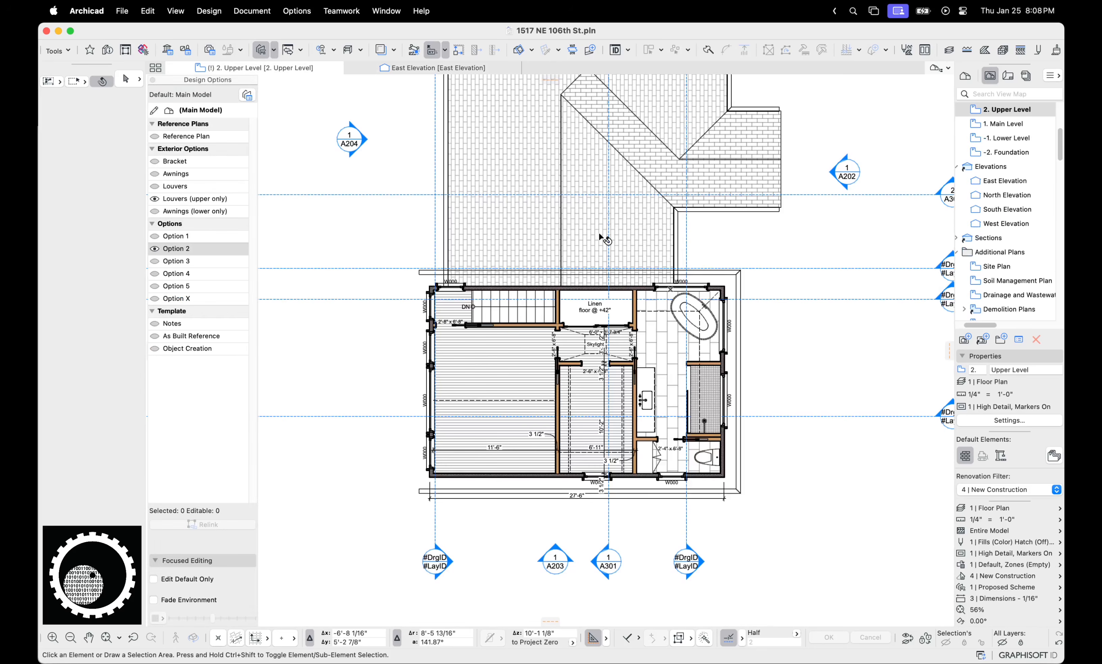
pyautogui.scroll(2, 645, 328)
pyautogui.moveTo(644, 327); pyautogui.dragTo(679, 313, button='middle')
# Make Option 3 the default design option, browse Options 4 and 5, and switch to 3D
pyautogui.click(170, 263)
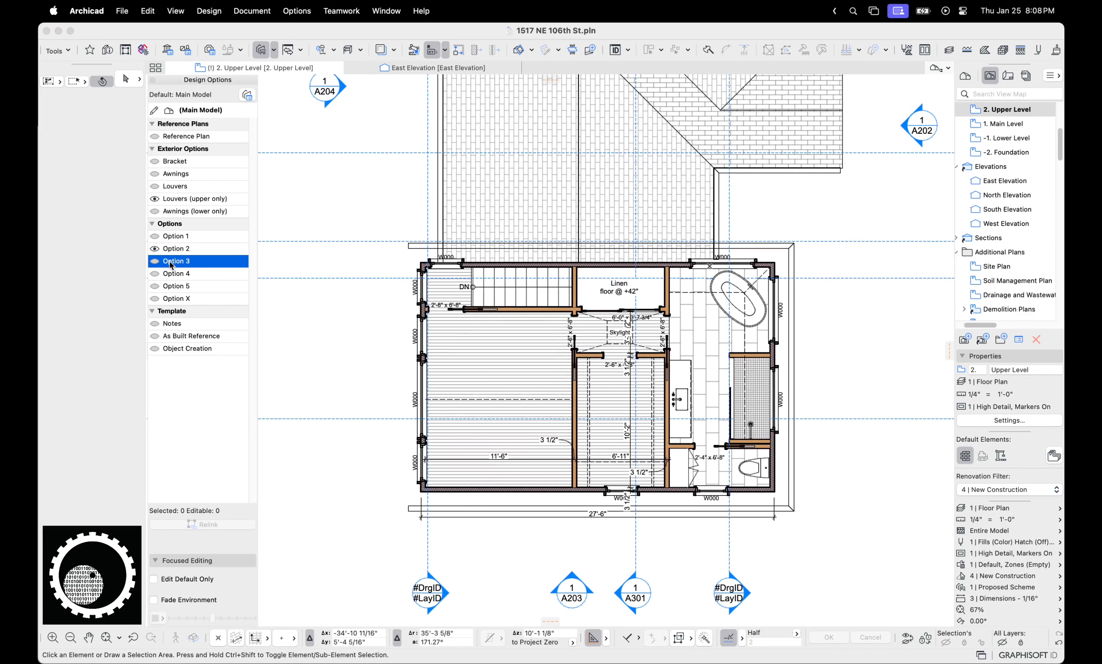
pyautogui.doubleClick(171, 264)
pyautogui.click(165, 273)
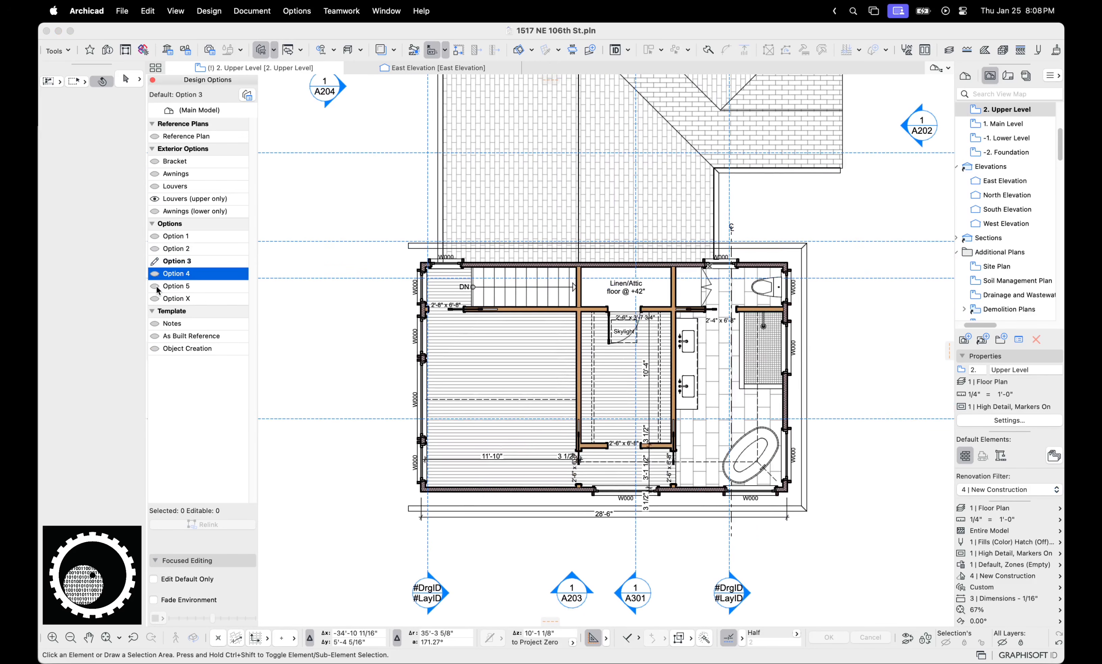
pyautogui.click(153, 285)
pyautogui.click(156, 275)
pyautogui.press('F3')
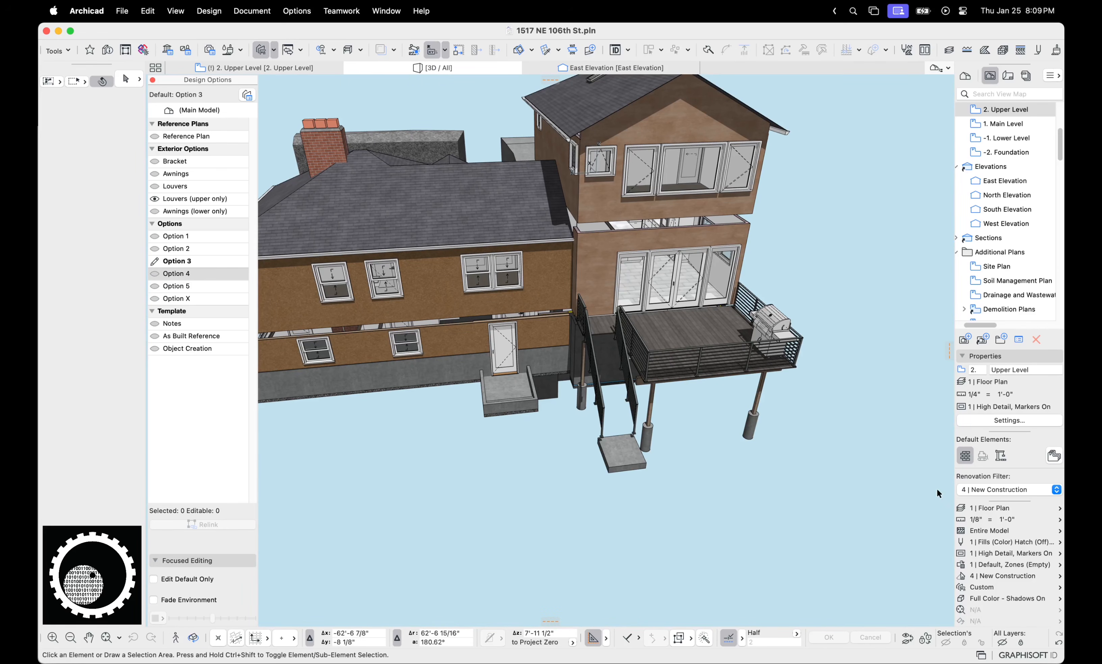
# Set the layer combination to 0 | Model - 3D and orbit the house
pyautogui.click(1006, 508)
pyautogui.click(1000, 207)
pyautogui.scroll(-10, 319, 251)
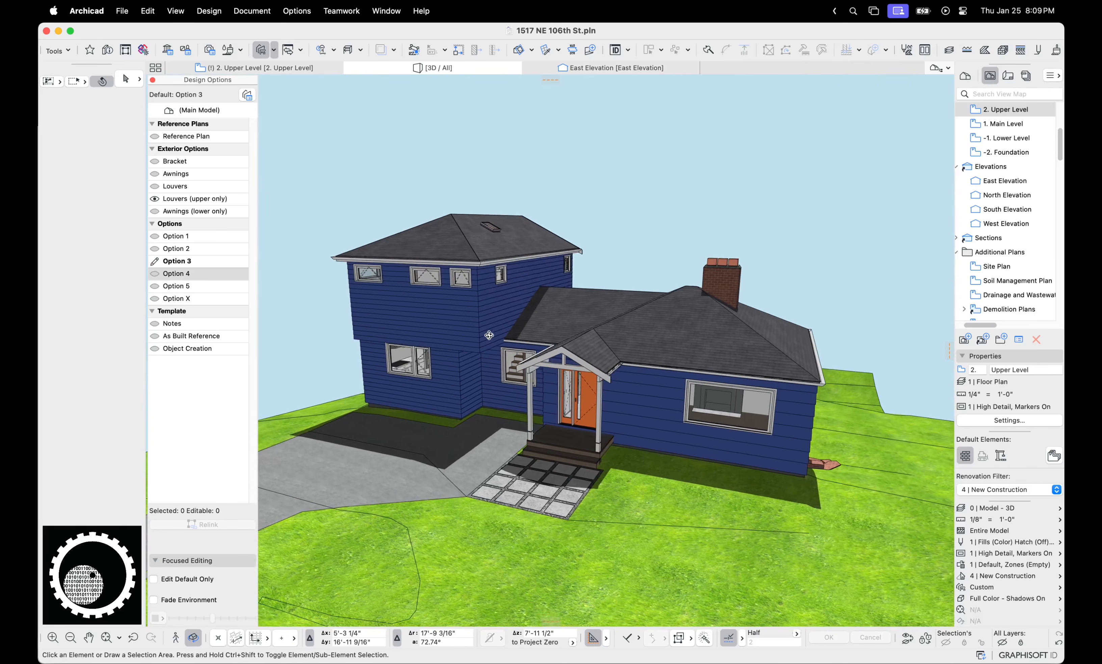
pyautogui.scroll(4, 528, 332)
pyautogui.keyDown('shift'); pyautogui.moveTo(529, 332); pyautogui.dragTo(494, 315, button='middle'); pyautogui.keyUp('shift')
# Cycle the default design option through Options 1, 3 and 4, ending on Option 2
pyautogui.click(178, 248)
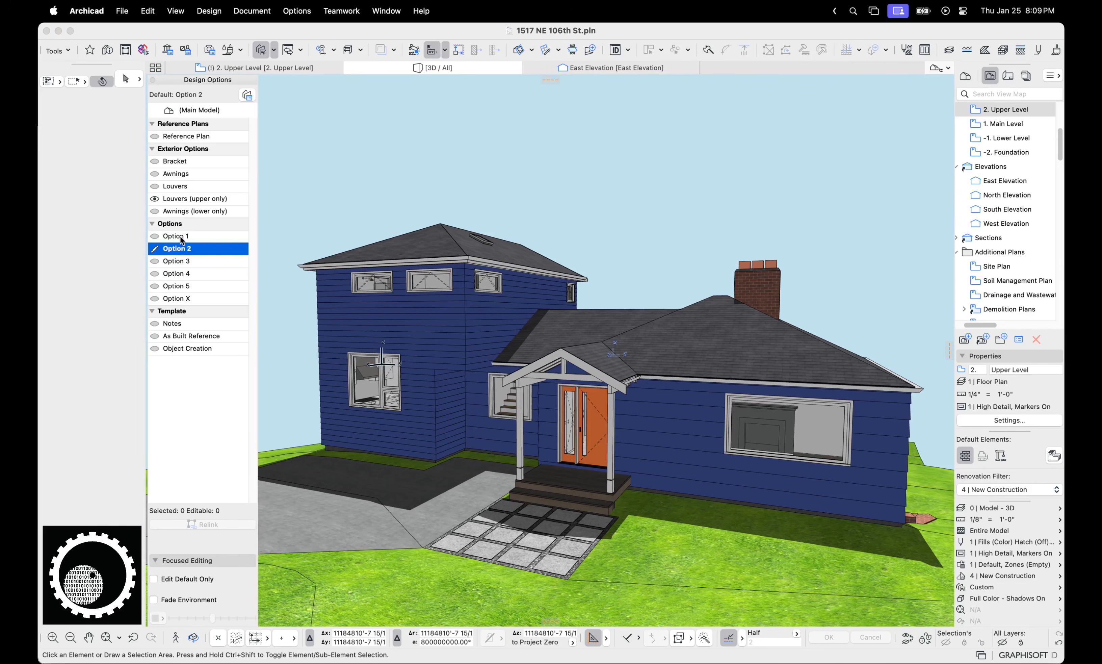
pyautogui.doubleClick(180, 238)
pyautogui.doubleClick(183, 261)
pyautogui.doubleClick(182, 273)
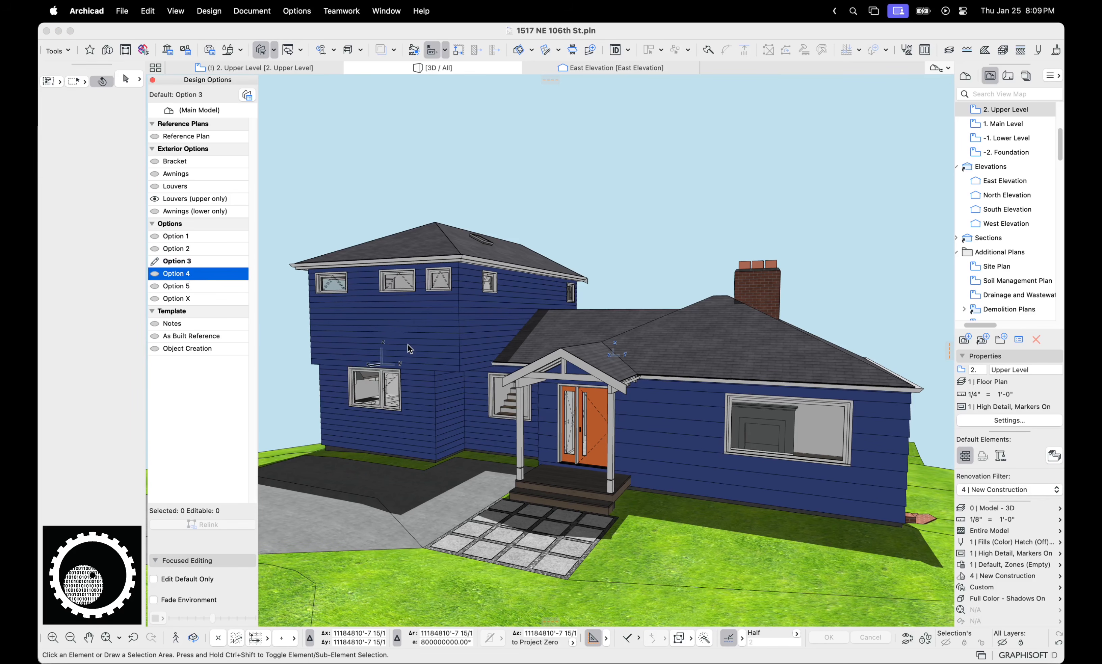
pyautogui.click(178, 249)
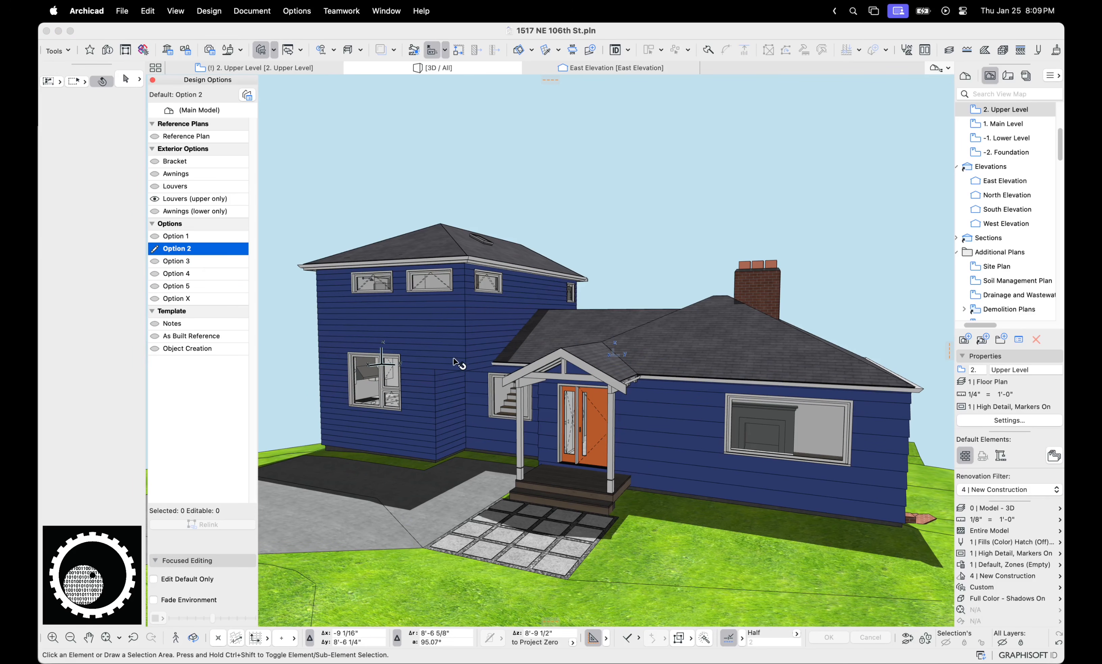
# Orbit the 3D model around to the rear deck and a new angle
pyautogui.moveTo(568, 349)
pyautogui.keyDown('shift'); pyautogui.mouseDown(button='middle')
pyautogui.moveTo(651, 394)
pyautogui.moveTo(662, 349)
pyautogui.moveTo(649, 363)
pyautogui.moveTo(672, 383)
pyautogui.moveTo(565, 346)
pyautogui.mouseUp(button='middle'); pyautogui.keyUp('shift')
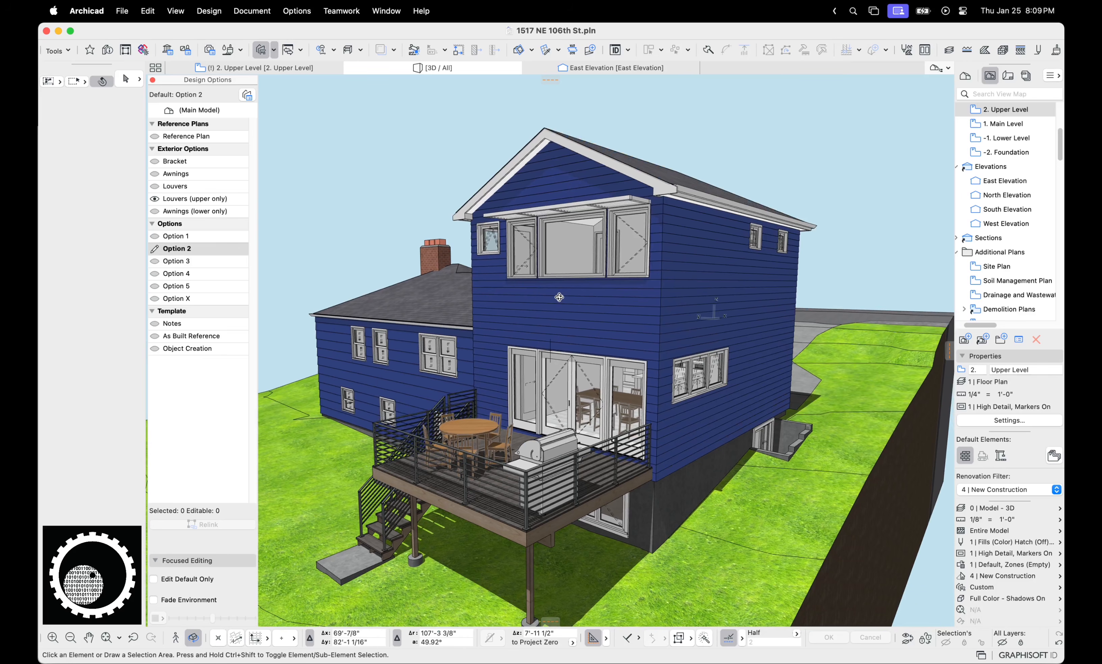
pyautogui.hotkey('ctrl', 'a')
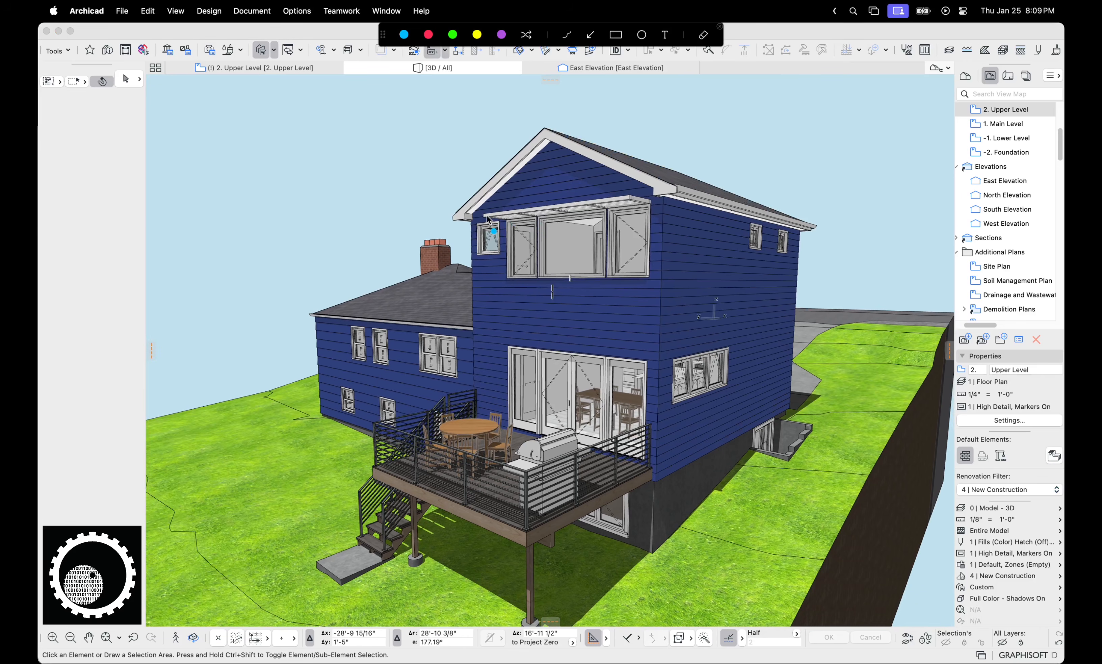
pyautogui.moveTo(486, 216)
pyautogui.mouseDown()
pyautogui.moveTo(513, 222)
pyautogui.moveTo(482, 220)
pyautogui.mouseUp()
pyautogui.moveTo(443, 164)
pyautogui.mouseDown()
pyautogui.moveTo(525, 287)
pyautogui.moveTo(643, 282)
pyautogui.moveTo(566, 280)
pyautogui.mouseUp()
pyautogui.press('Escape')
pyautogui.click(638, 317)
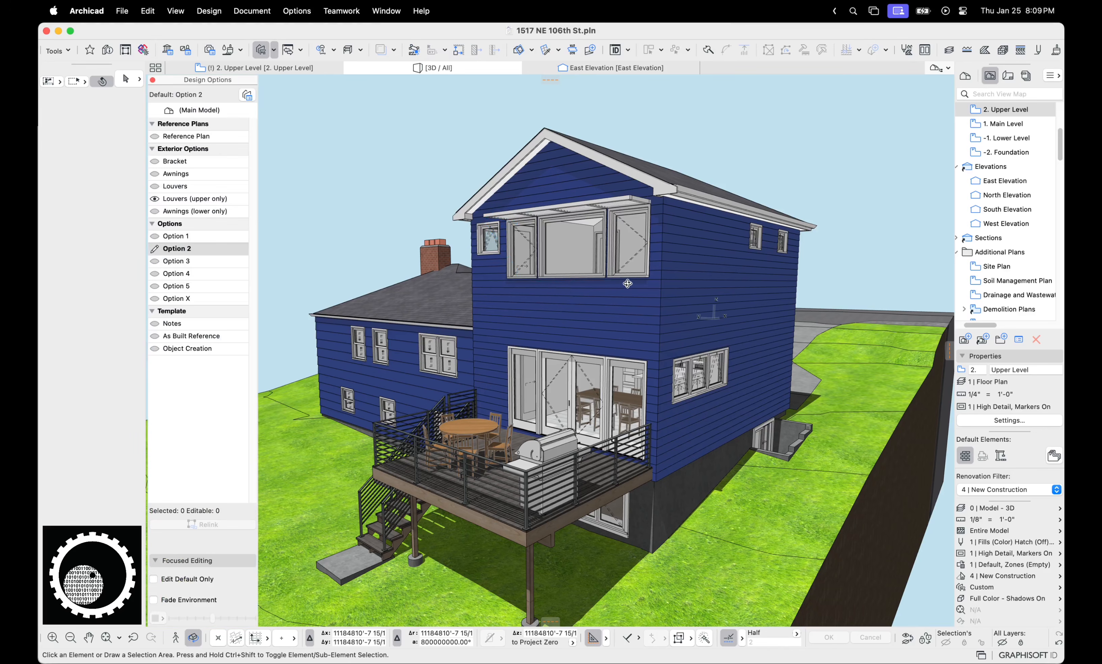
pyautogui.keyDown('shift'); pyautogui.moveTo(628, 283); pyautogui.dragTo(474, 158, button='middle'); pyautogui.keyUp('shift')
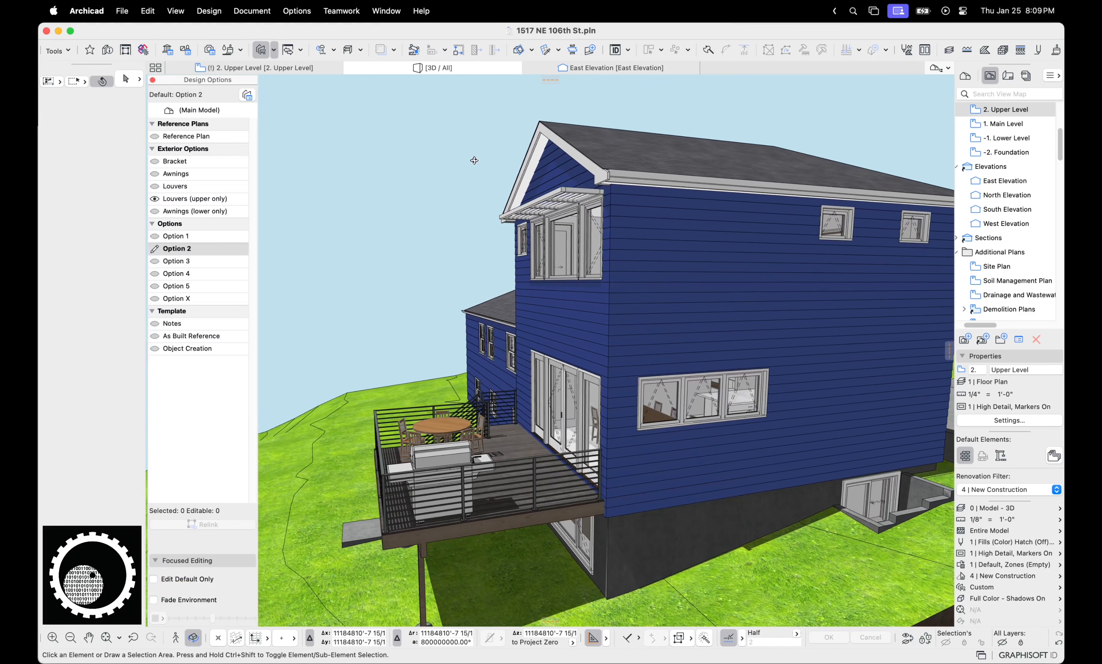
# Set the 3D sun hour to 12 in the 3D Projection Settings
pyautogui.rightClick(428, 138)
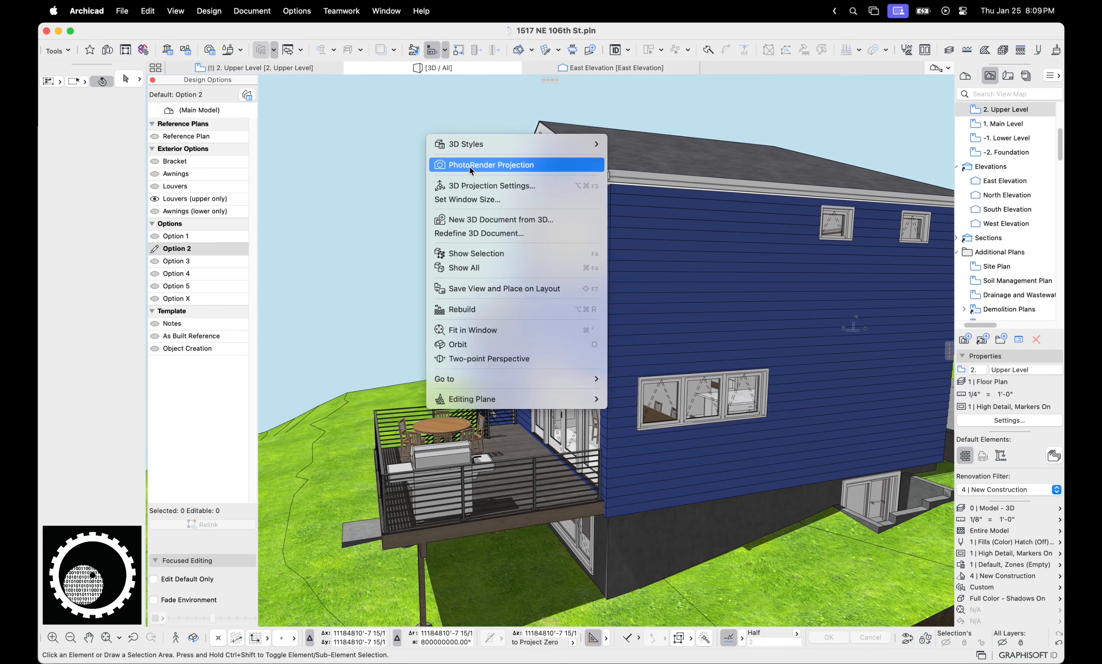
pyautogui.click(503, 185)
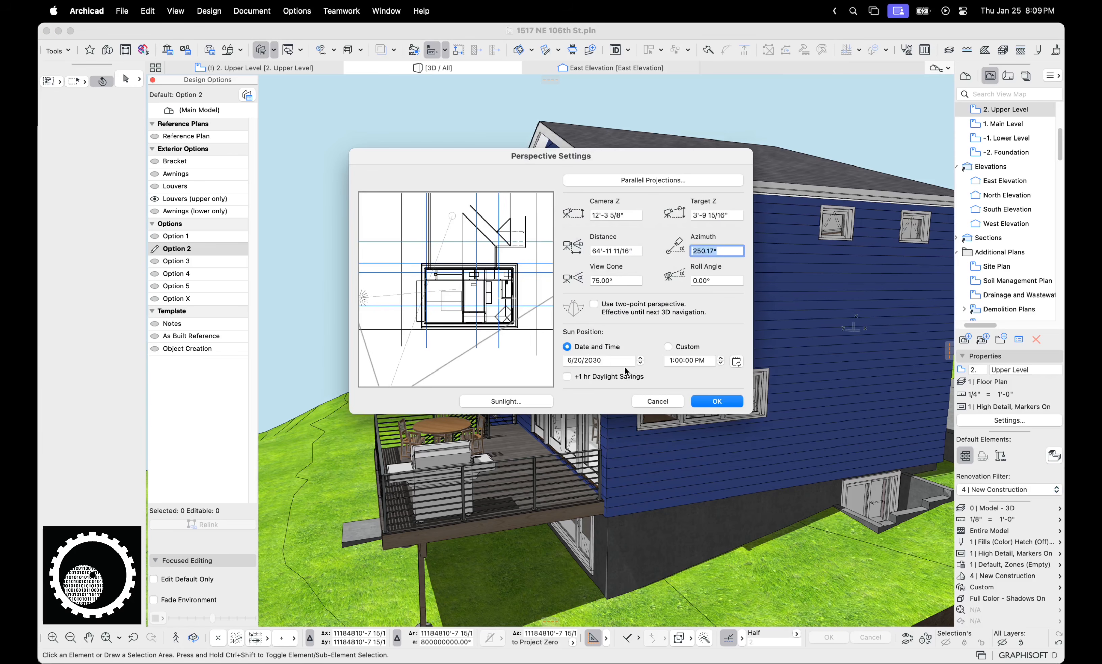
pyautogui.click(611, 362)
pyautogui.click(576, 361)
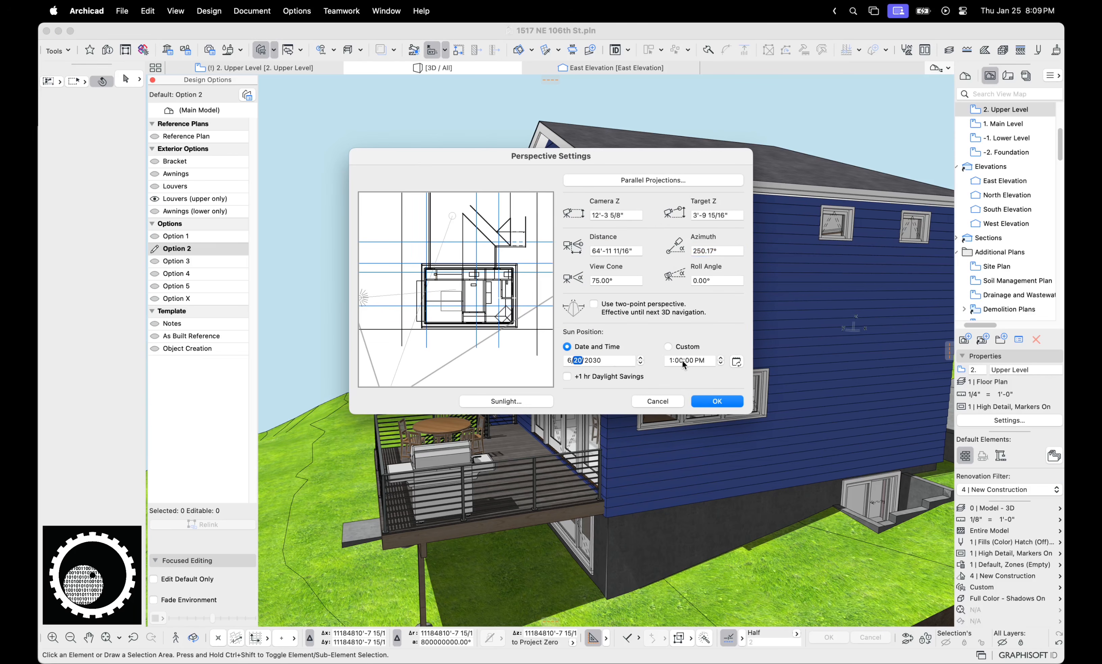
pyautogui.click(672, 360)
pyautogui.write('12')
pyautogui.click(717, 401)
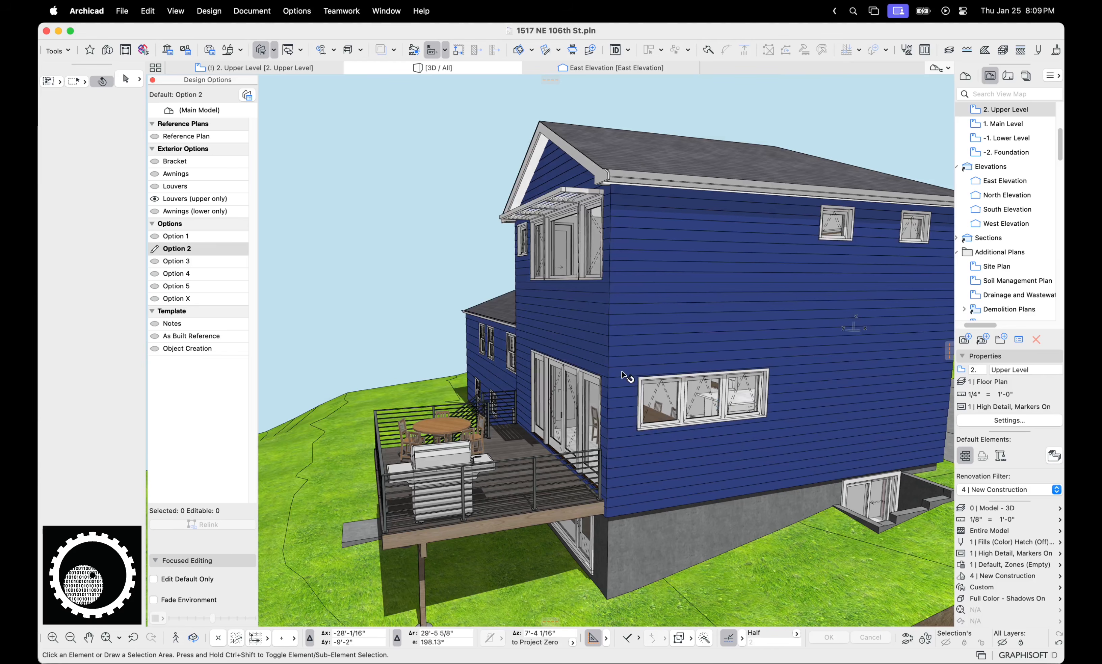
# Set the sun to 1:00 PM and step the month toward December for winter shadows
pyautogui.rightClick(411, 116)
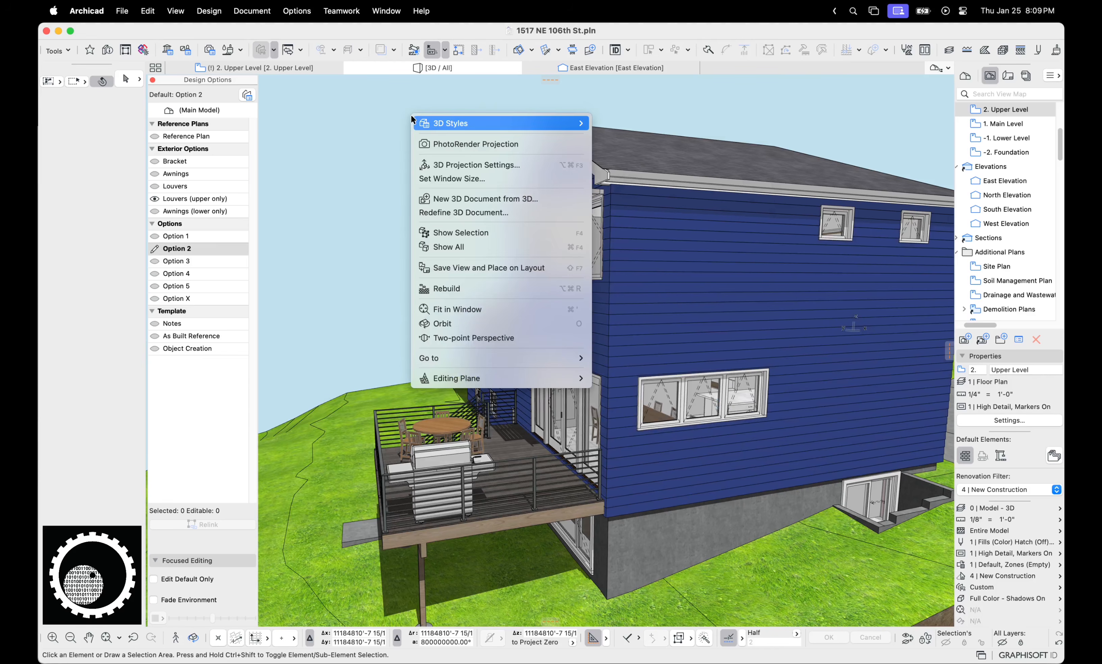
pyautogui.click(472, 164)
pyautogui.click(668, 359)
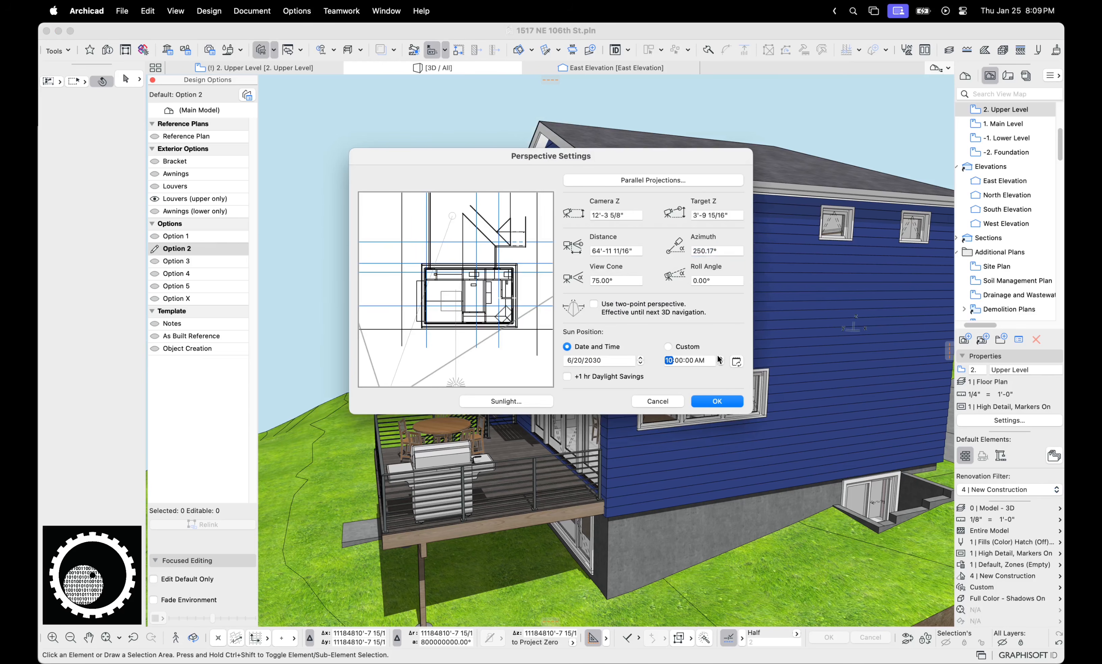
pyautogui.write('13')
pyautogui.click(569, 360)
pyautogui.click(640, 357)
pyautogui.click(640, 357)
pyautogui.click(640, 358)
pyautogui.click(640, 357)
pyautogui.click(640, 357)
pyautogui.click(640, 358)
pyautogui.click(704, 398)
# Orbit the house to a frontal view of the rear gable and deck
pyautogui.moveTo(552, 274); pyautogui.dragTo(632, 333, button='middle')
pyautogui.scroll(5, 632, 332)
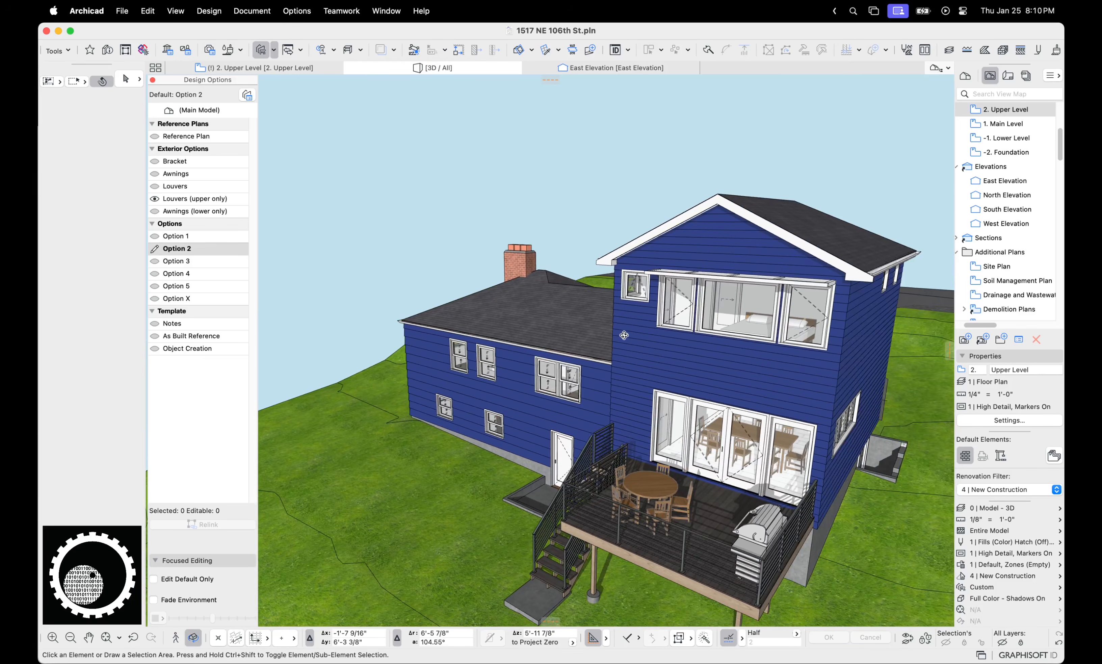
pyautogui.press('Escape')
pyautogui.click(617, 262)
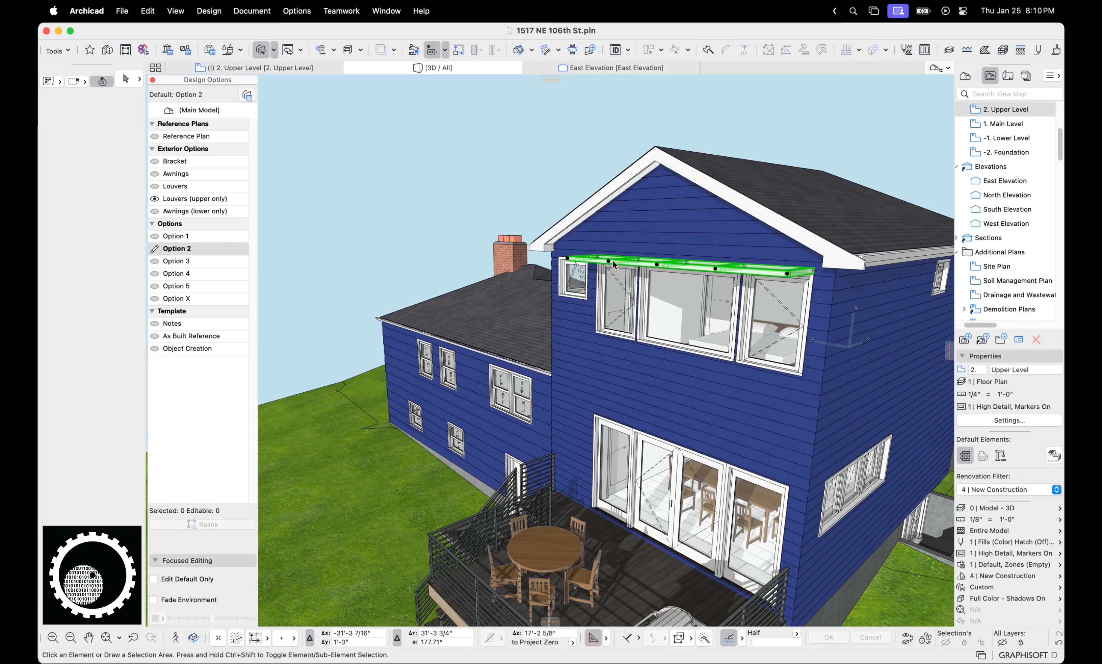
pyautogui.press('Escape')
pyautogui.scroll(1, 719, 321)
pyautogui.keyDown('shift'); pyautogui.moveTo(692, 335); pyautogui.dragTo(807, 336, button='middle'); pyautogui.keyUp('shift')
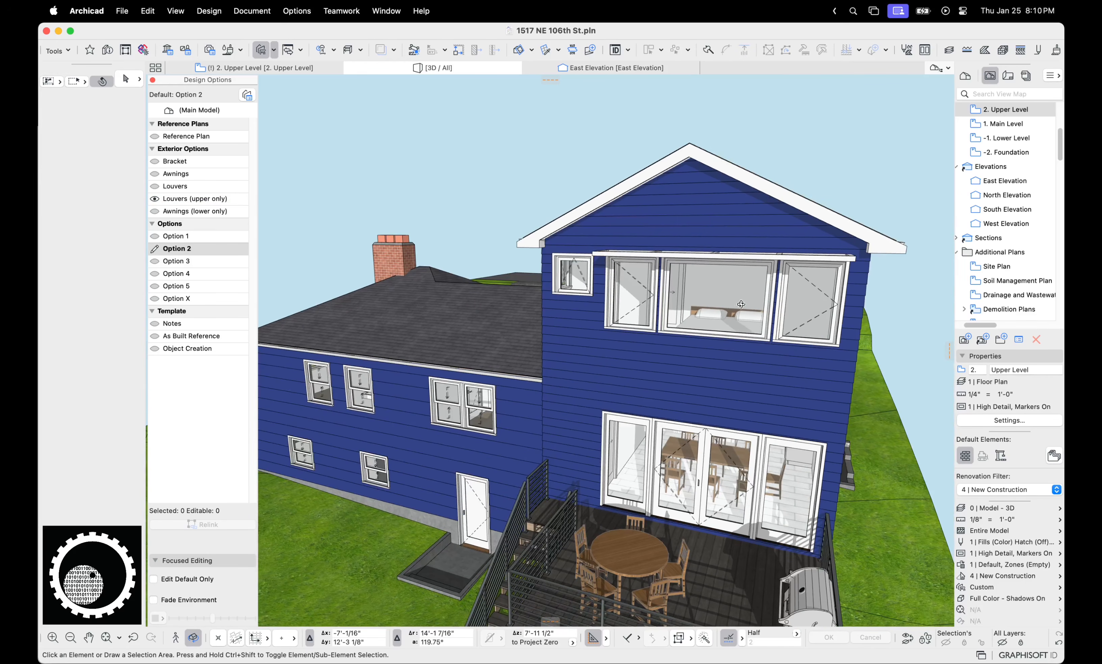
# Step the 3D sun time by one hour in the 3D Projection Settings
pyautogui.rightClick(784, 127)
pyautogui.click(846, 171)
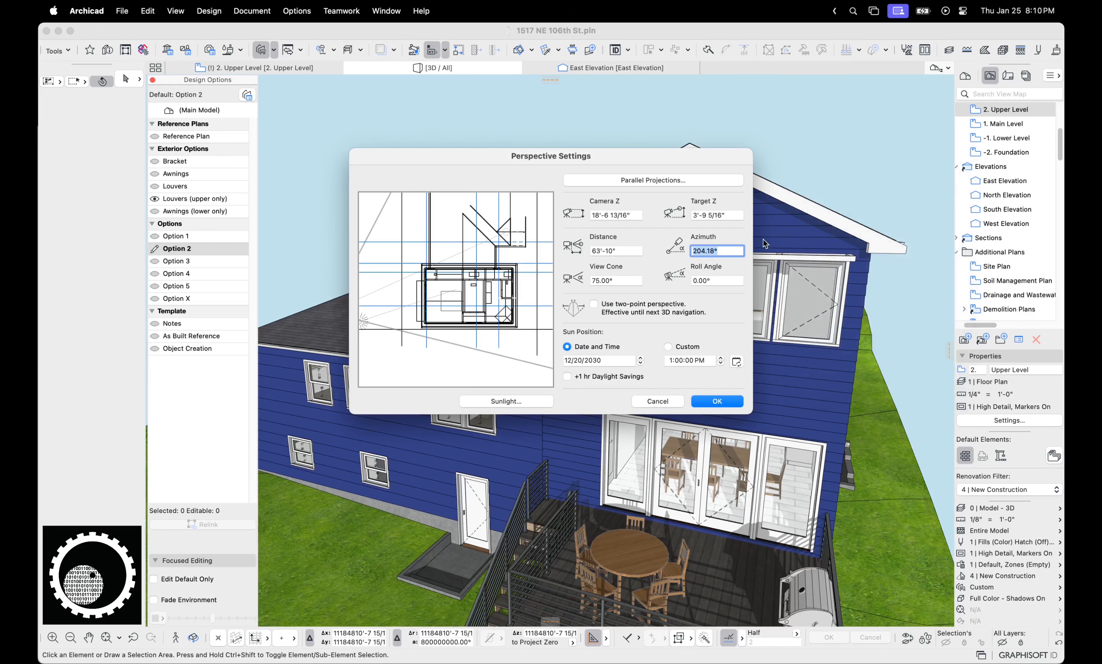
pyautogui.click(721, 361)
pyautogui.click(729, 399)
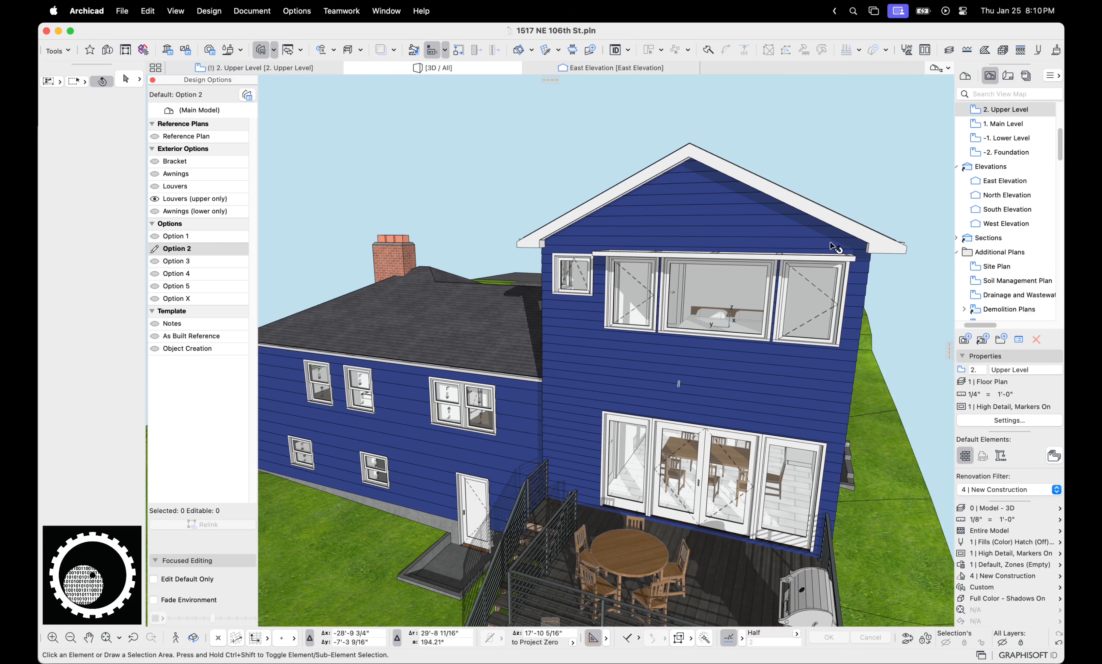
# Orbit and zoom in close on the upper gable windows
pyautogui.press('o')
pyautogui.scroll(5, 733, 306)
pyautogui.press('Escape')
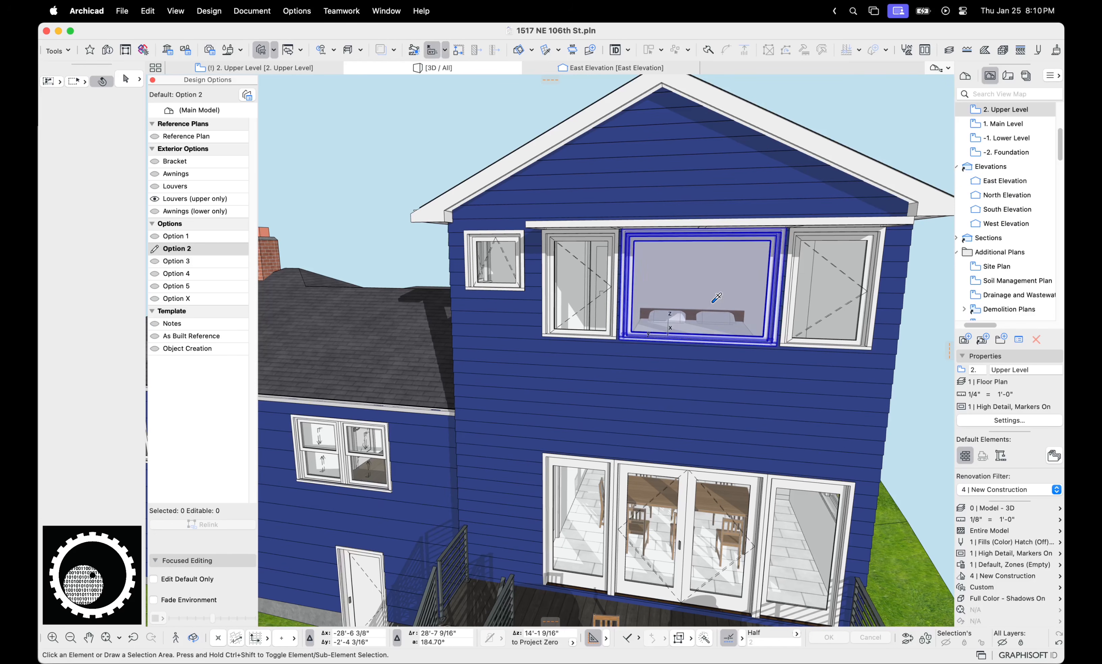
pyautogui.hotkey('ctrl', 'a')
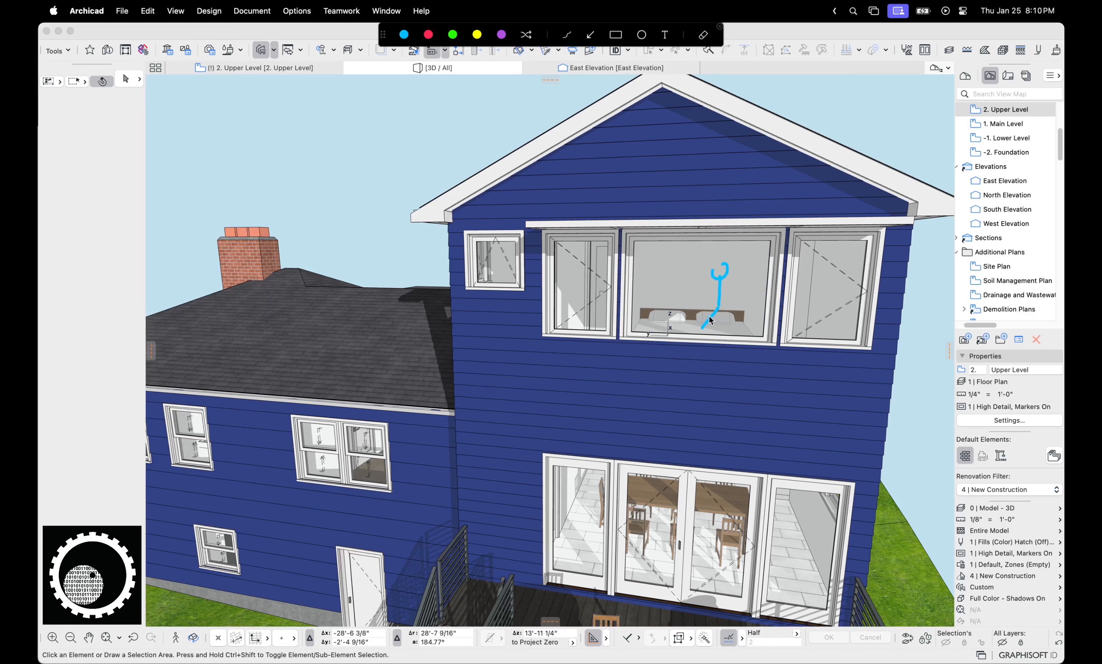
pyautogui.moveTo(736, 303); pyautogui.dragTo(727, 291)
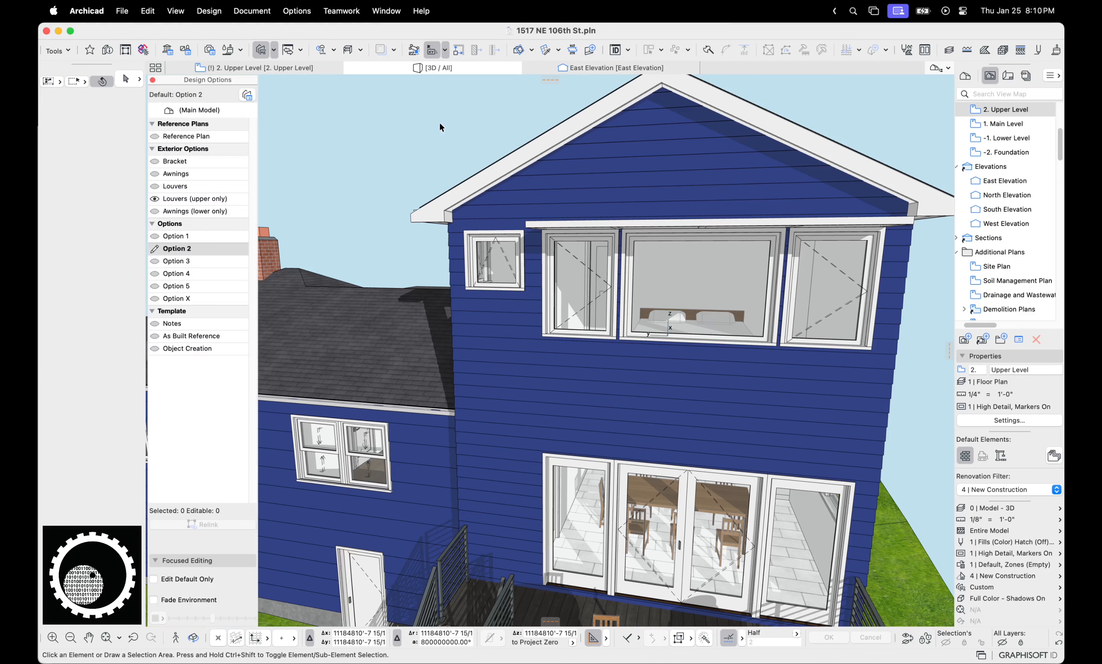
# Step the sun month back to June, 6/20/2030, in the 3D Projection Settings
pyautogui.rightClick(440, 122)
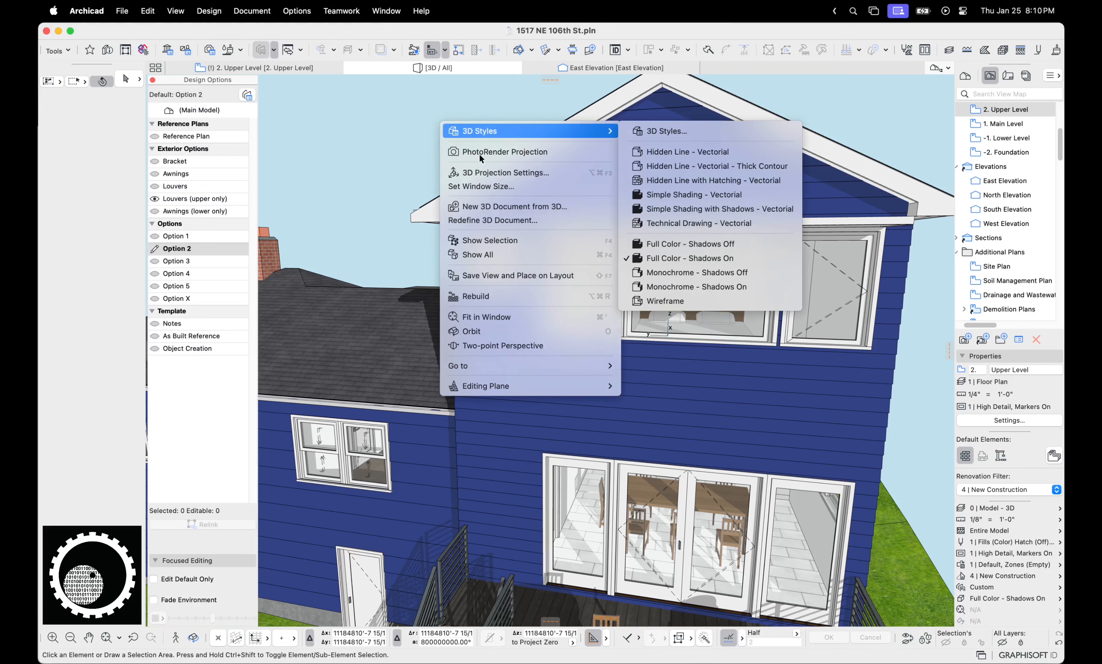
pyautogui.click(505, 170)
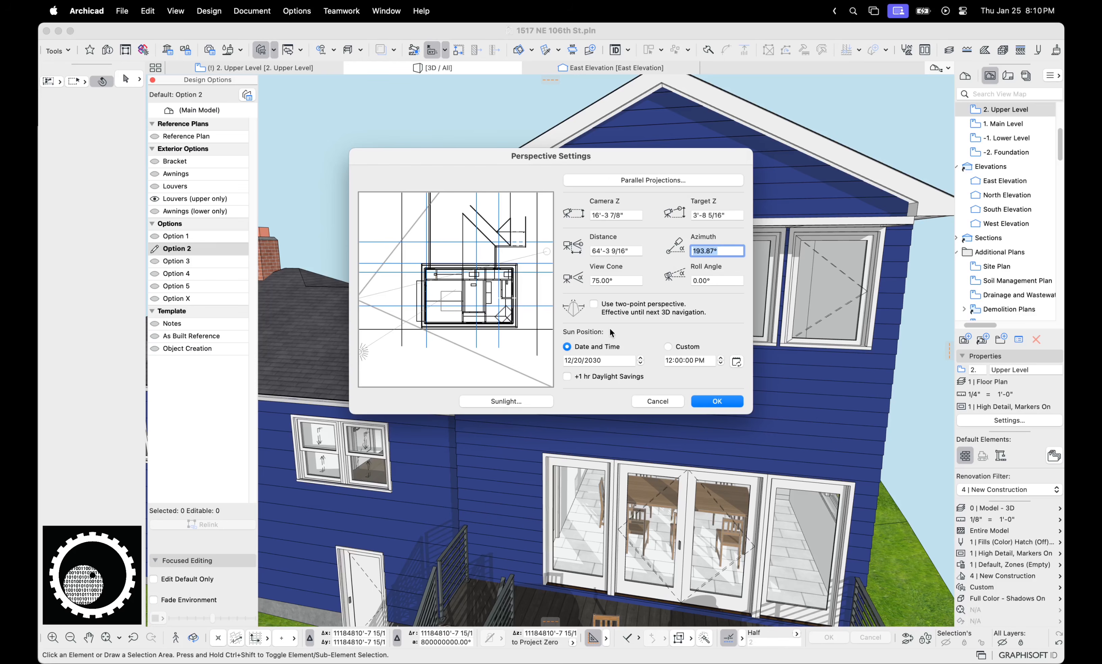
pyautogui.click(641, 362)
pyautogui.click(642, 362)
pyautogui.click(641, 363)
pyautogui.click(641, 363)
pyautogui.click(642, 362)
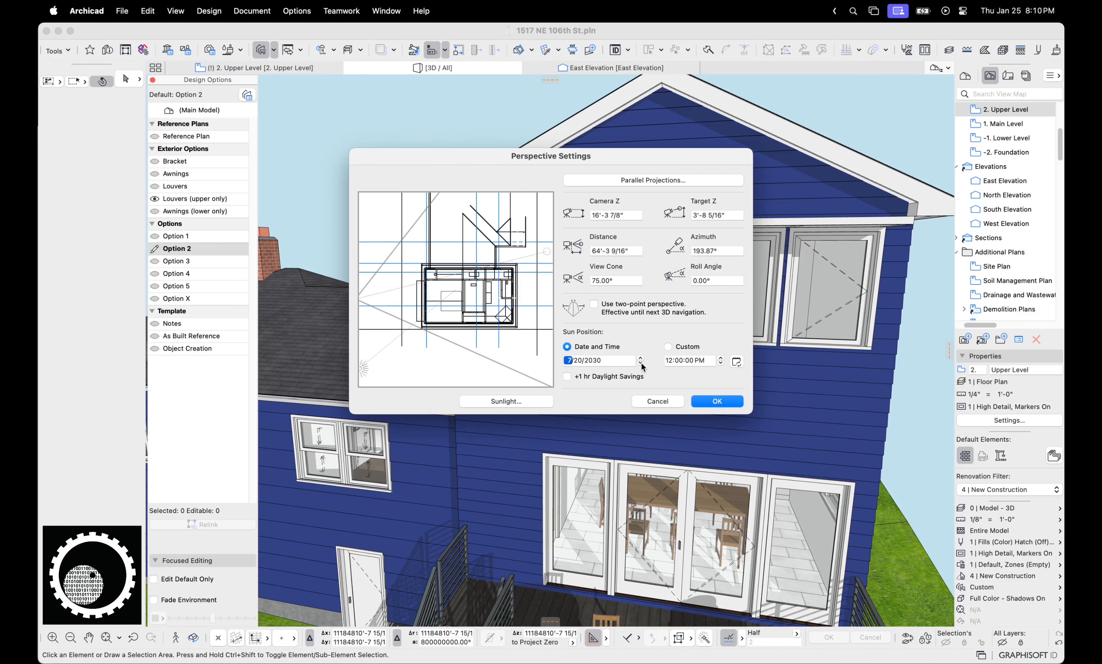
pyautogui.click(641, 363)
pyautogui.click(724, 401)
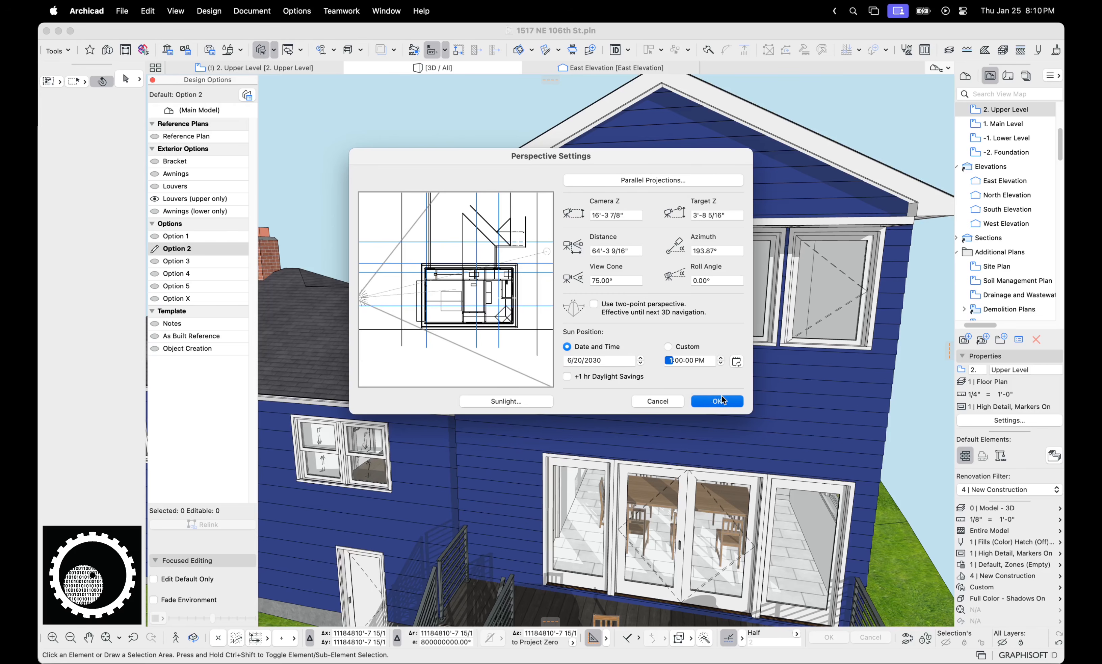
# Orbit the house to face the right-side upper window wall with its louvered sunshade
pyautogui.scroll(-1, 707, 352)
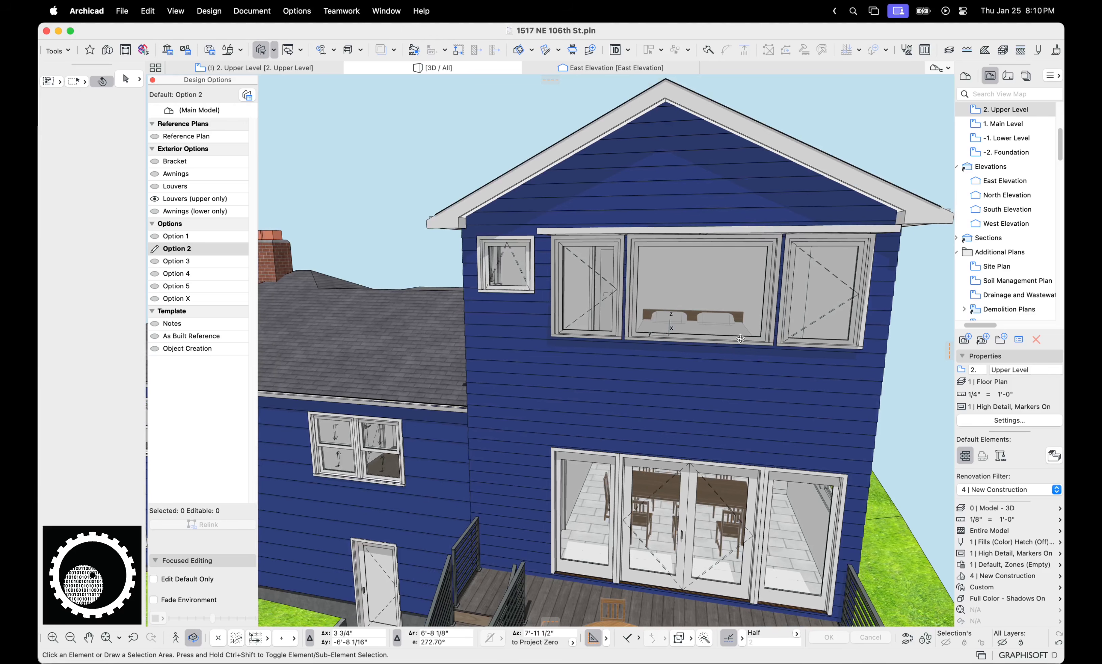
pyautogui.keyDown('shift'); pyautogui.moveTo(744, 342); pyautogui.dragTo(667, 270, button='middle'); pyautogui.keyUp('shift')
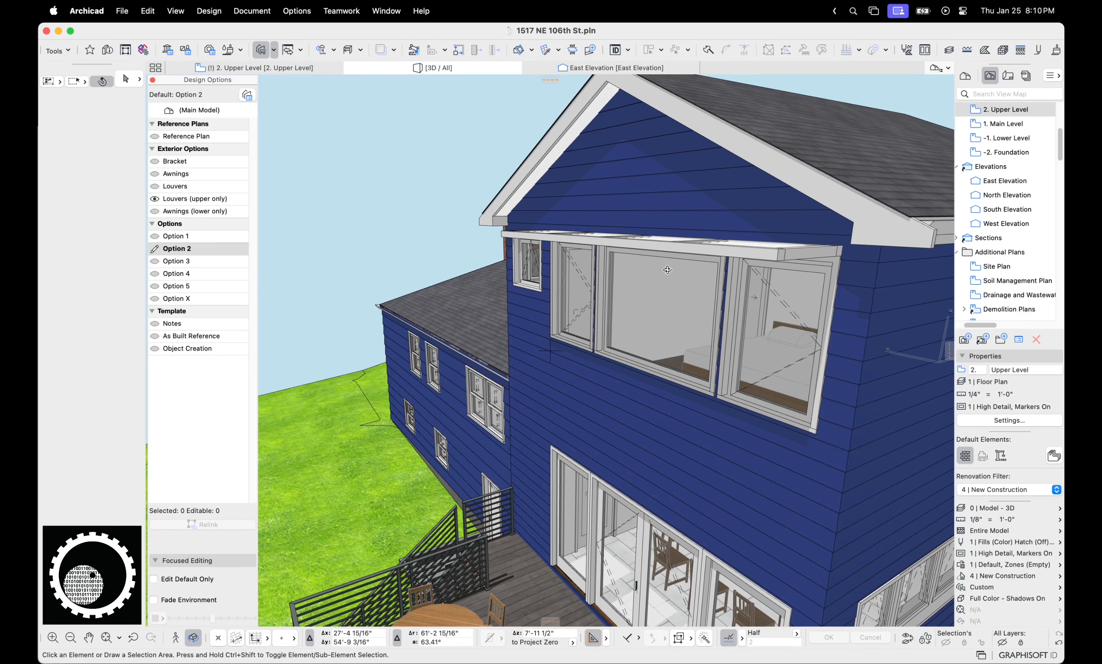
pyautogui.keyDown('shift'); pyautogui.moveTo(667, 269); pyautogui.dragTo(380, 310, button='middle'); pyautogui.keyUp('shift')
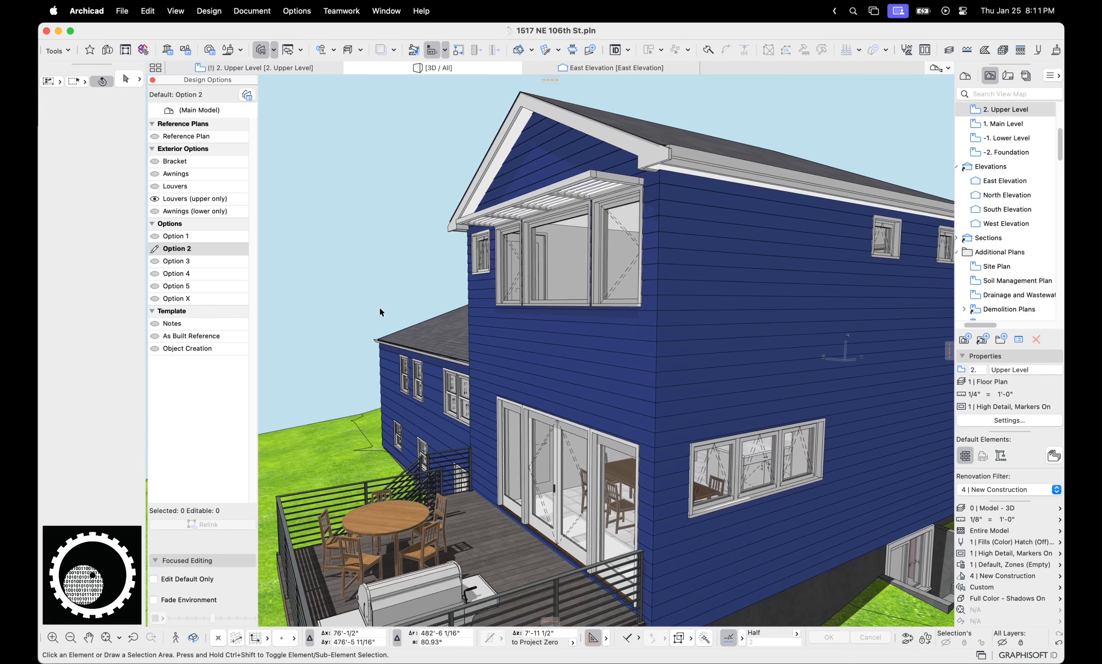
# Show the Louvers and Awnings options on the model and pick Awnings (lower only)
pyautogui.click(156, 186)
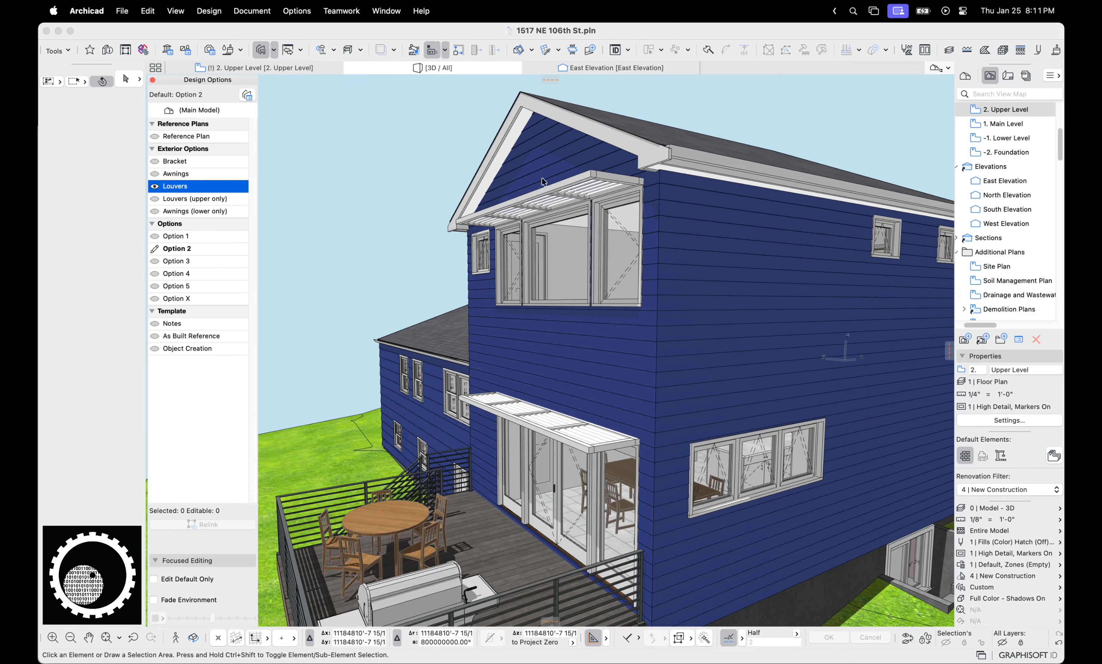
pyautogui.click(184, 178)
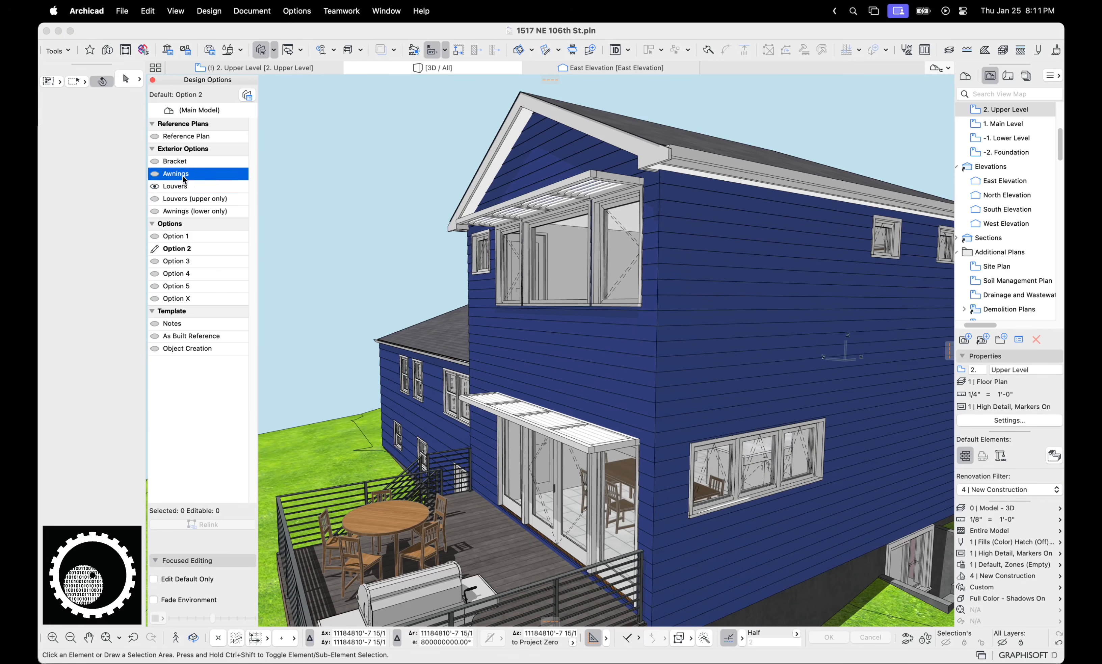
pyautogui.click(154, 174)
pyautogui.click(175, 212)
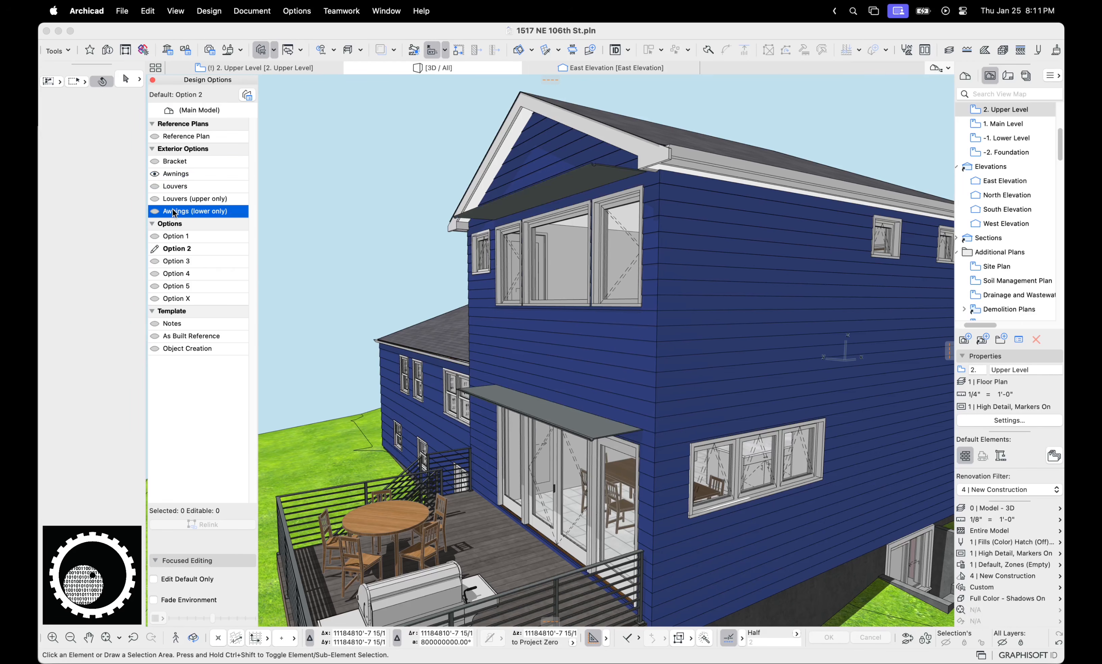
# Make Louvers (upper only), Bracket, then Options 1, 2 and 3 the default in turn
pyautogui.doubleClick(167, 199)
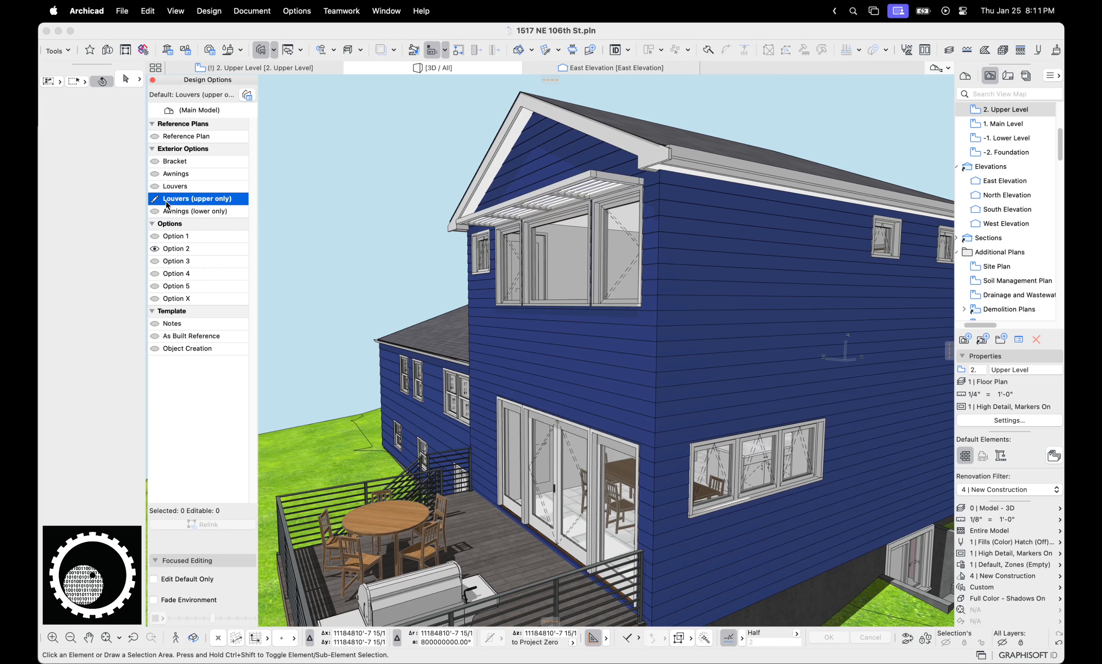
pyautogui.doubleClick(172, 162)
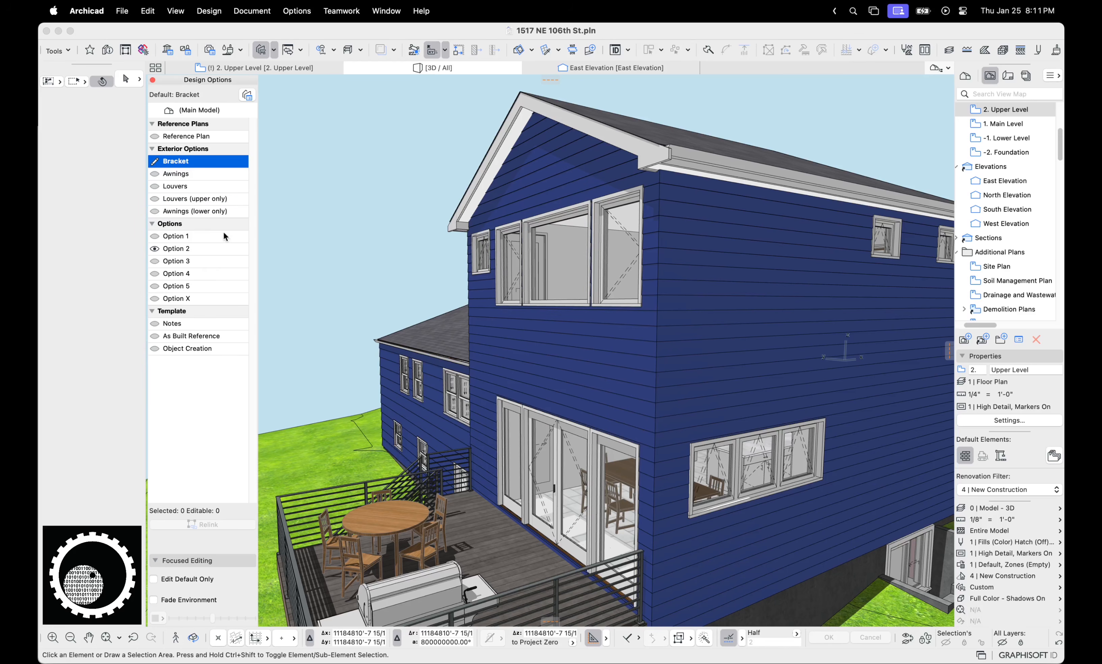
pyautogui.doubleClick(175, 236)
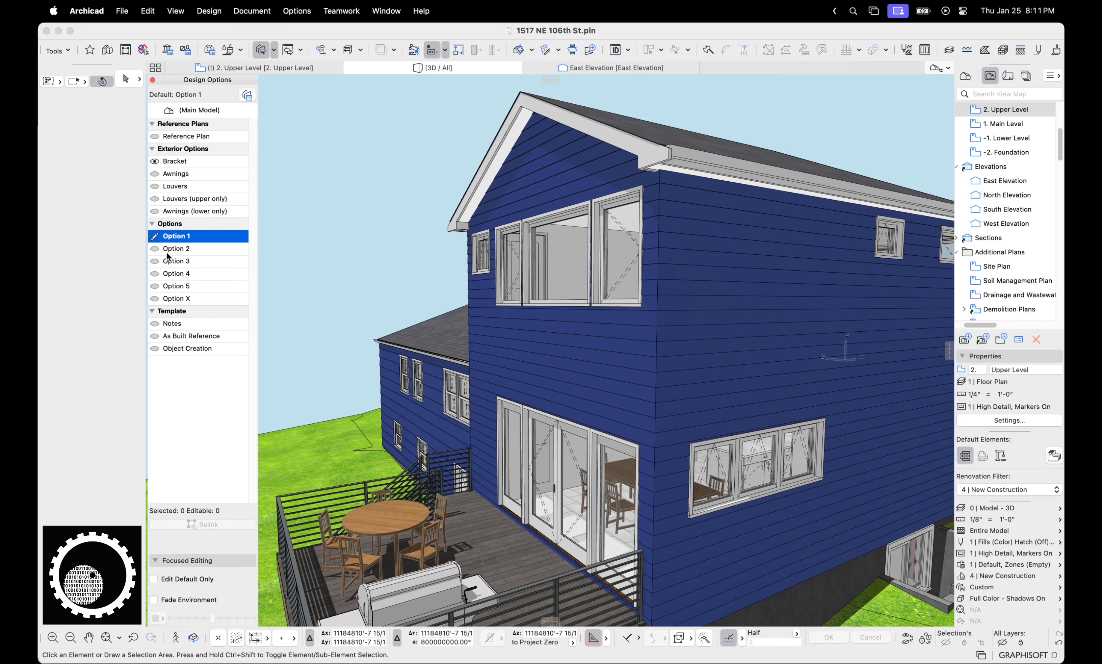
pyautogui.doubleClick(169, 248)
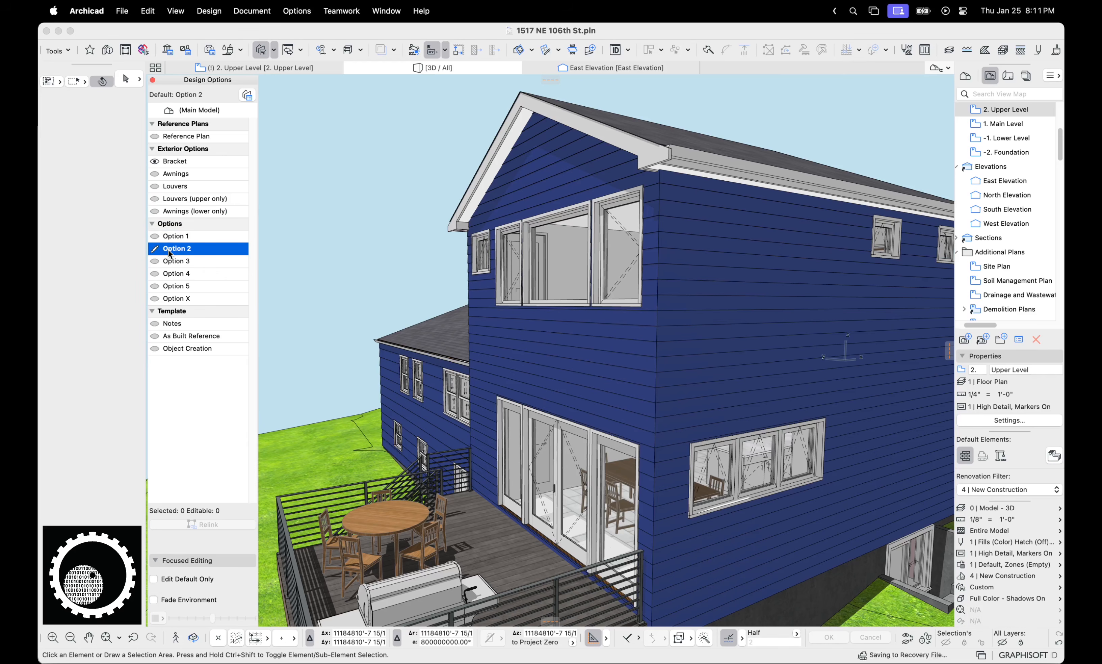
pyautogui.doubleClick(171, 263)
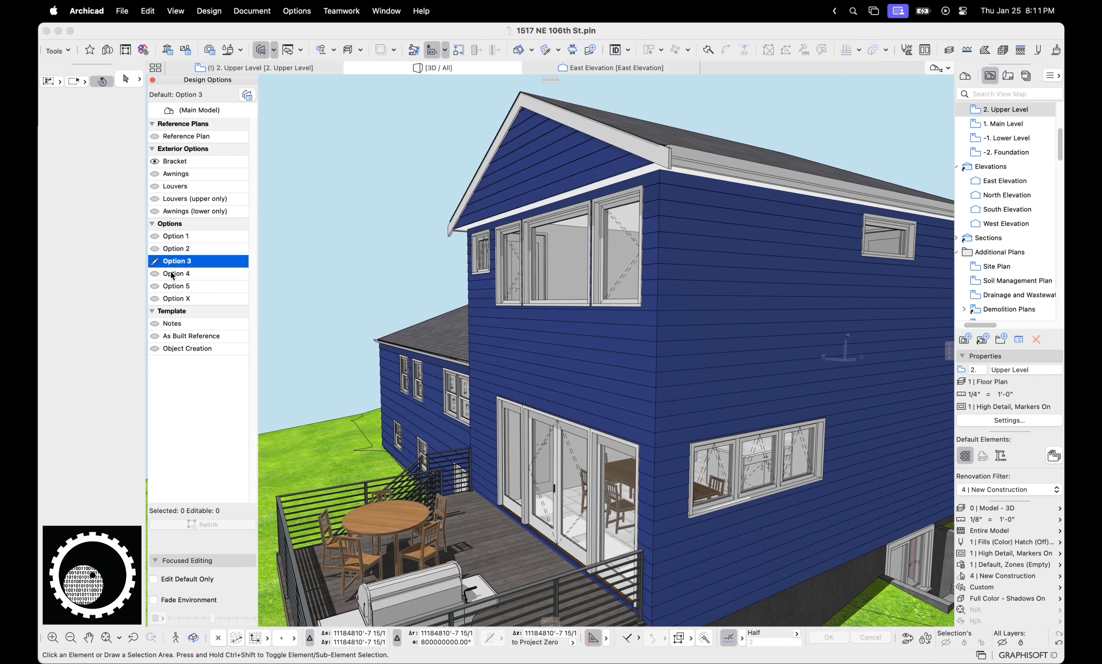
# Make Option 4, then Option 5, then Option 4 again the default
pyautogui.click(171, 274)
pyautogui.doubleClick(170, 274)
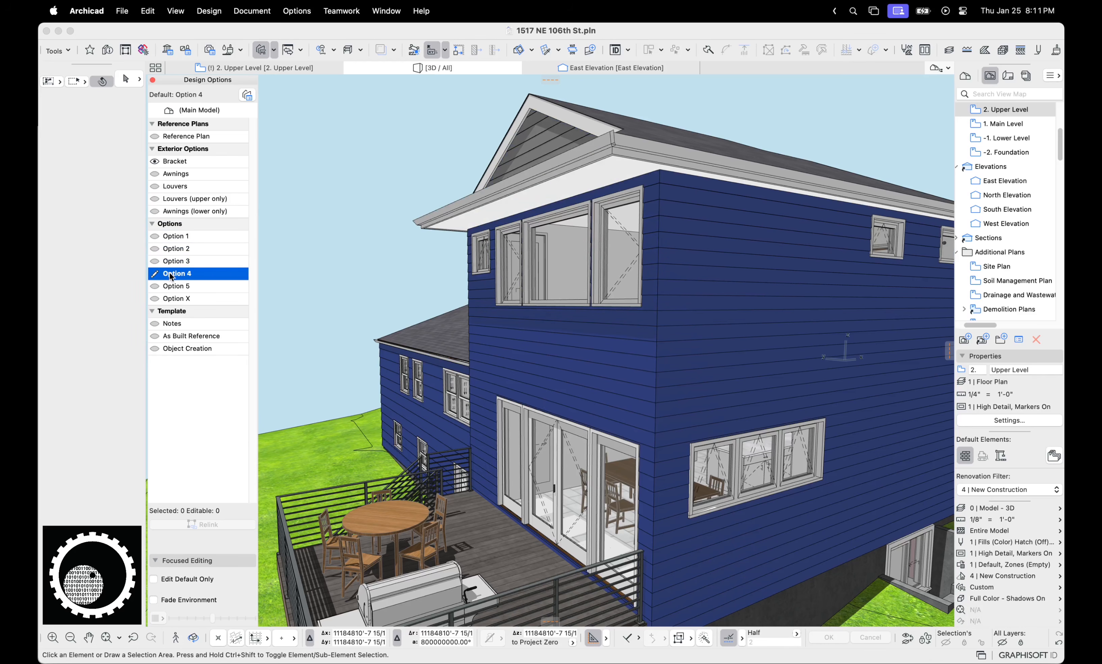
pyautogui.click(182, 287)
pyautogui.doubleClick(181, 286)
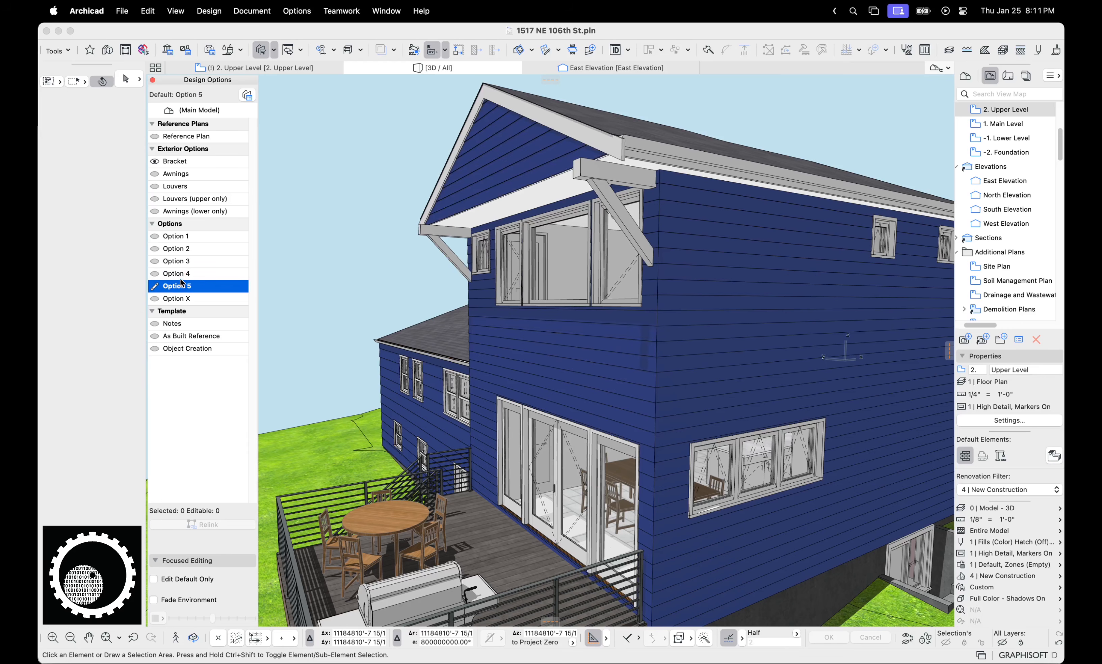
pyautogui.click(181, 277)
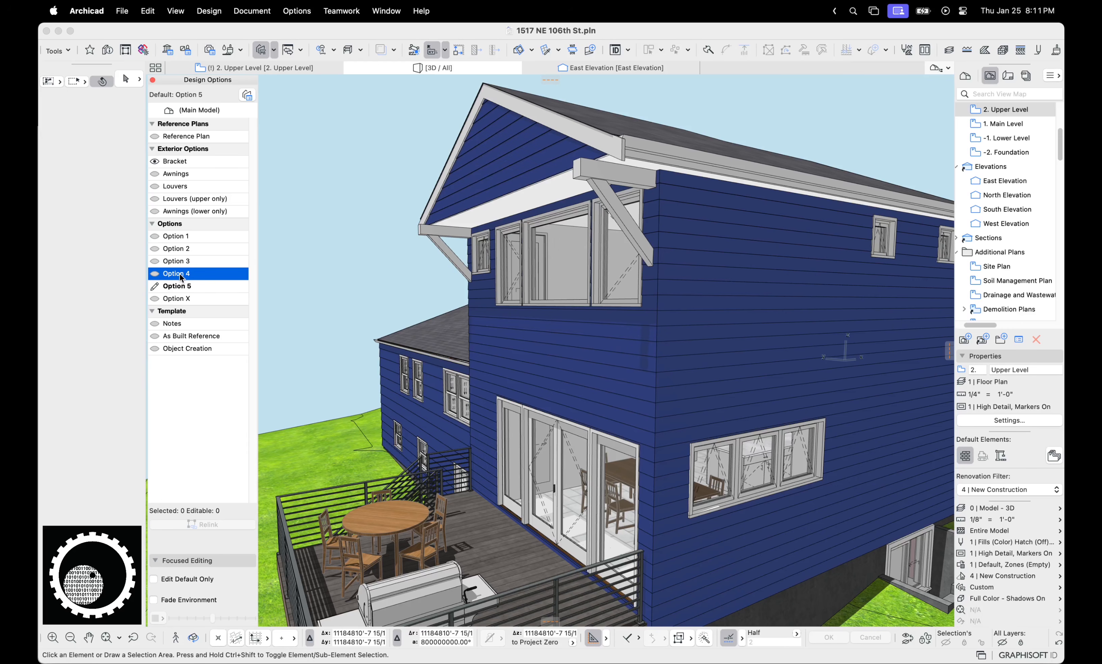
pyautogui.doubleClick(181, 277)
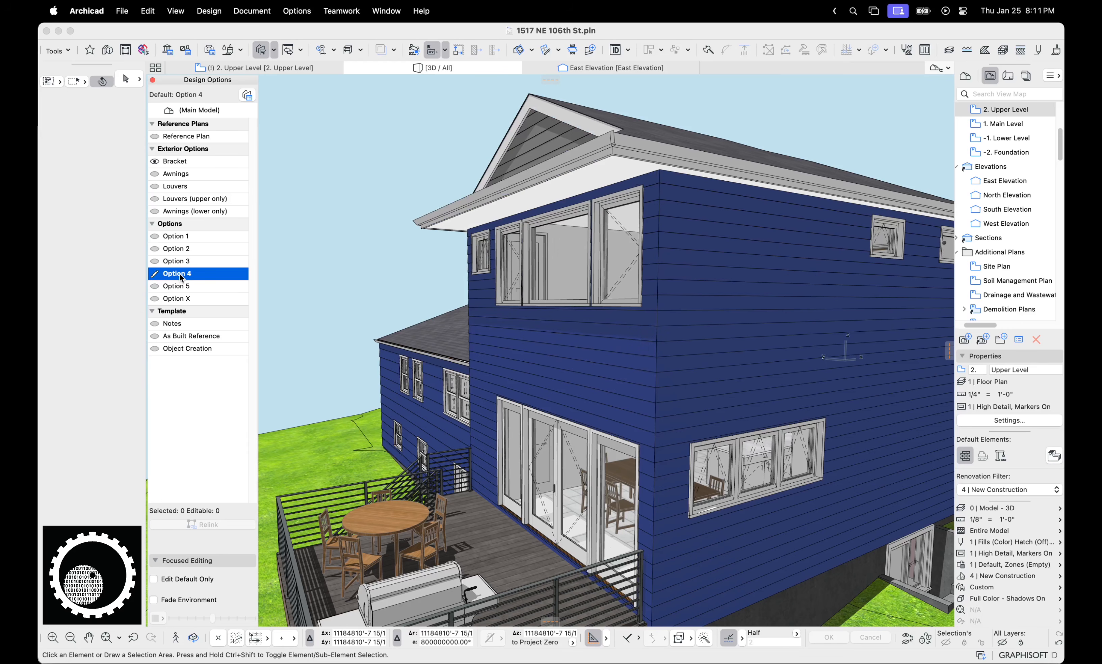
# Show Awnings (lower only), make Options 3 then 2 the default, and show Louvers
pyautogui.click(155, 210)
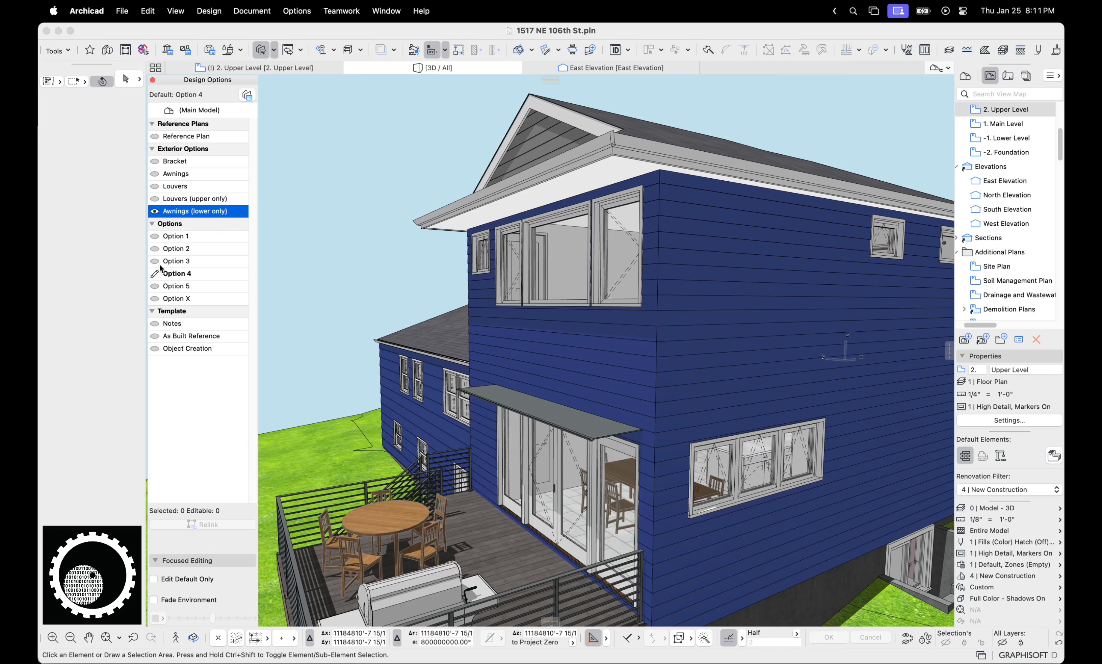
pyautogui.doubleClick(179, 260)
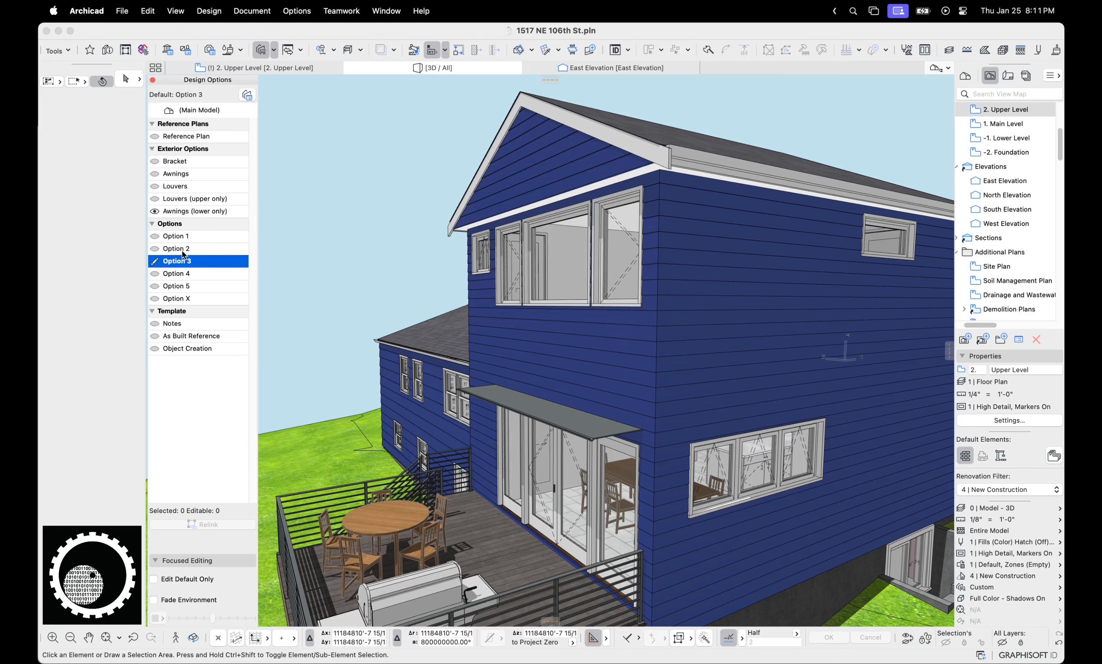
pyautogui.click(184, 249)
pyautogui.doubleClick(184, 249)
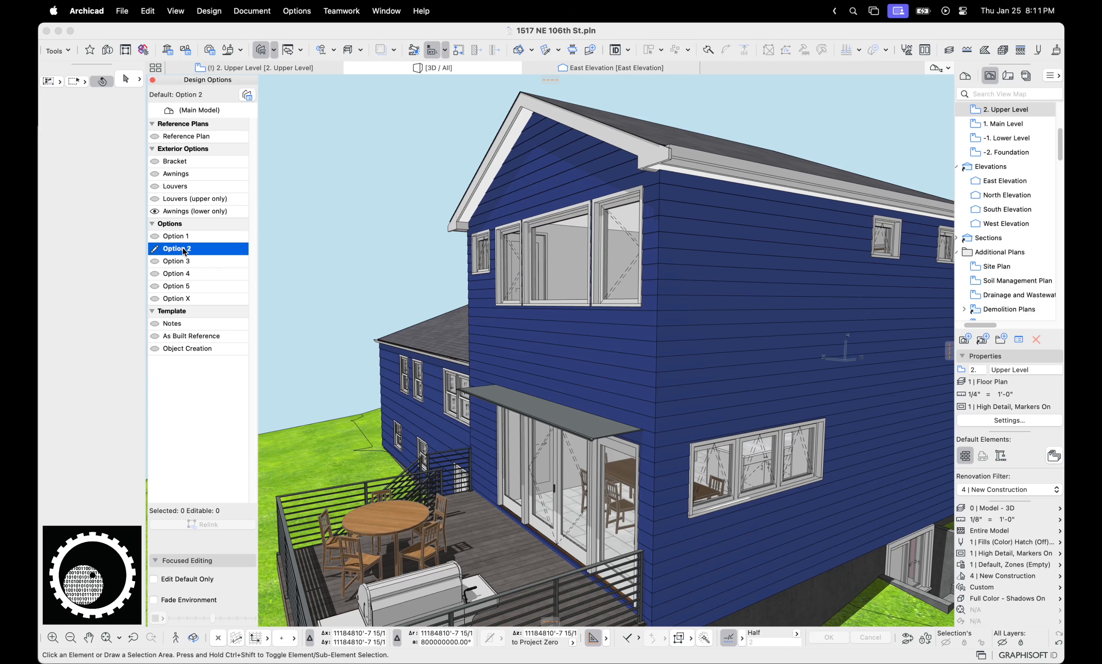
pyautogui.click(156, 187)
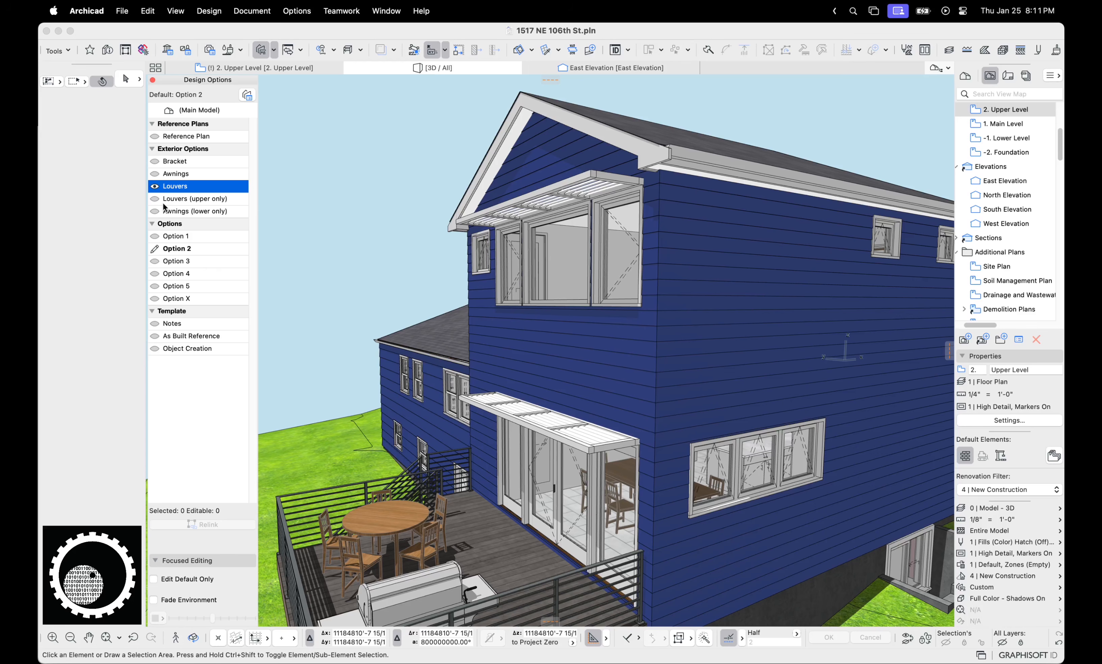
# Make Awnings the default option and orbit down to view the deck underside
pyautogui.click(215, 236)
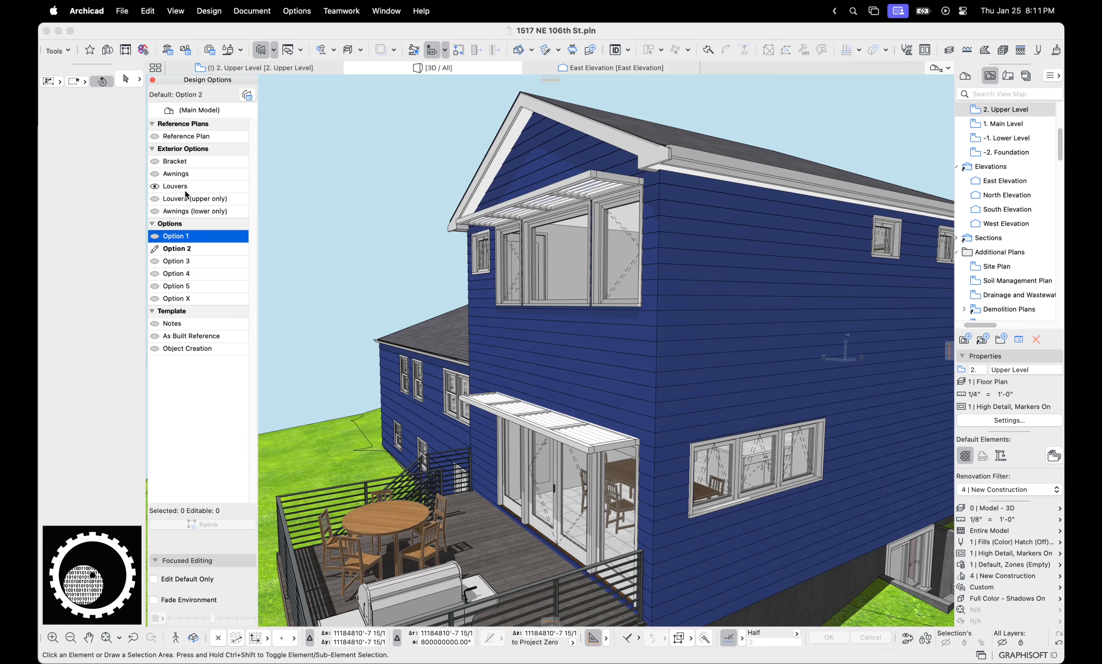
pyautogui.click(182, 173)
pyautogui.doubleClick(181, 173)
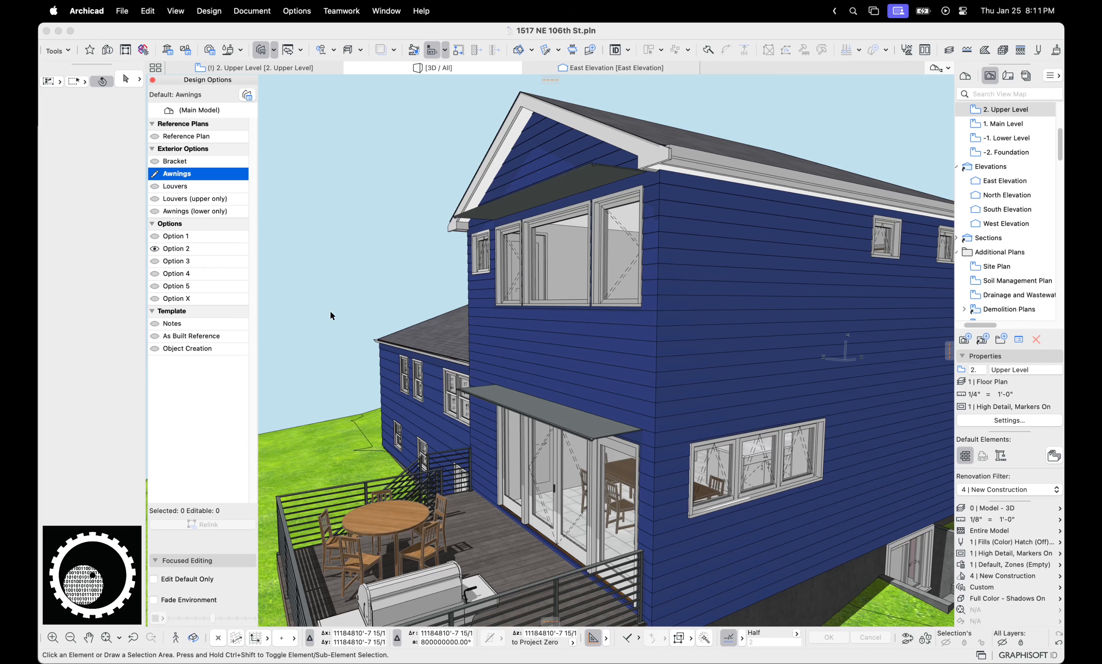
pyautogui.keyDown('shift'); pyautogui.moveTo(331, 312); pyautogui.dragTo(340, 264, button='middle'); pyautogui.keyUp('shift')
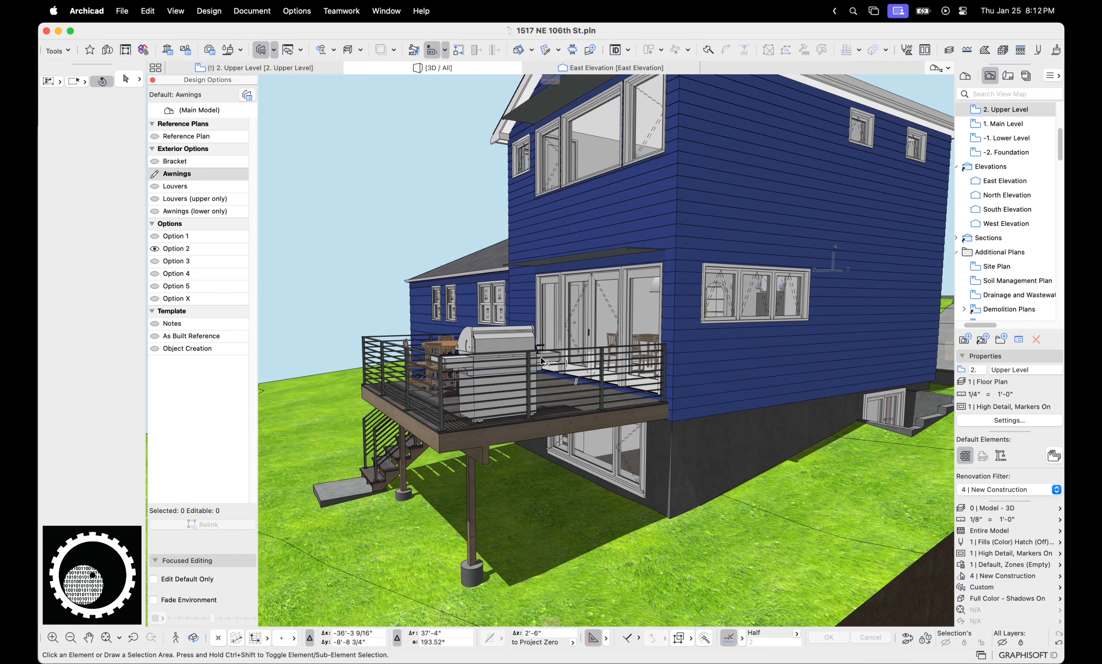
# Orbit the 3D view up over the deck, then show the 2. Upper Level plan zoomed in
pyautogui.press('o')
pyautogui.moveTo(497, 227); pyautogui.dragTo(353, 130)
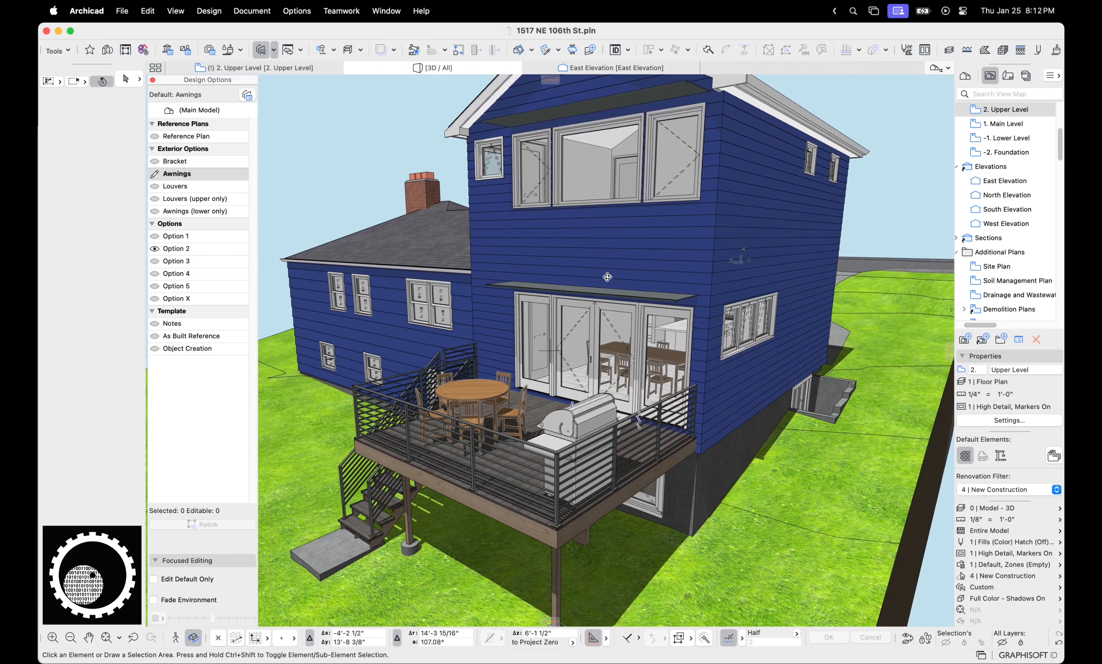
pyautogui.click(313, 71)
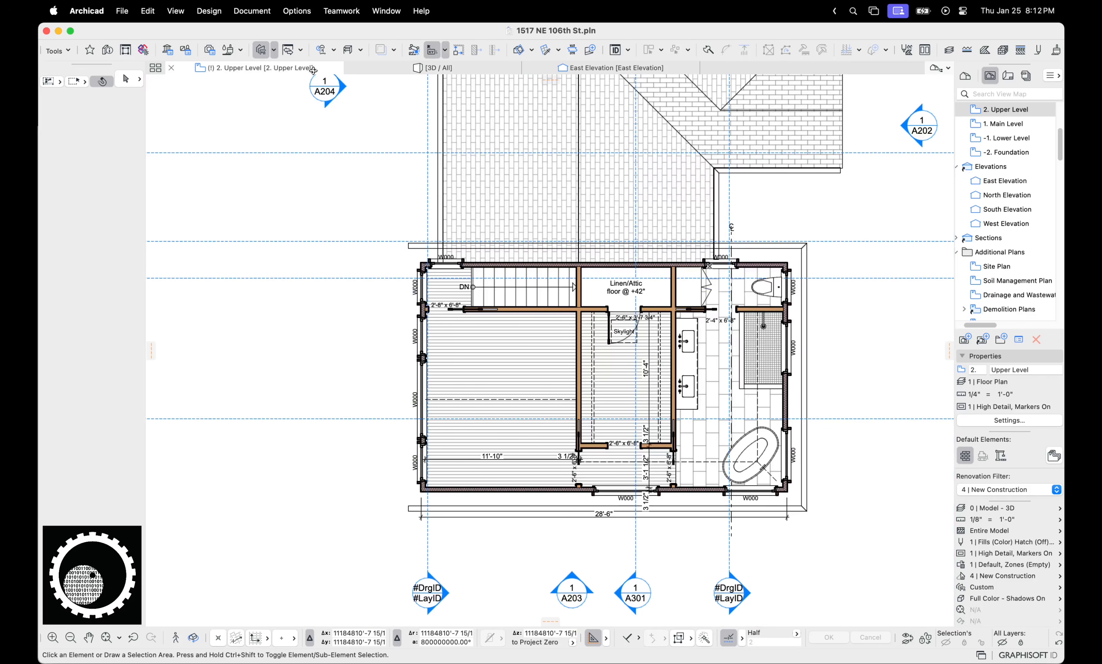
pyautogui.scroll(-2, 570, 225)
pyautogui.moveTo(570, 225); pyautogui.dragTo(519, 233, button='middle')
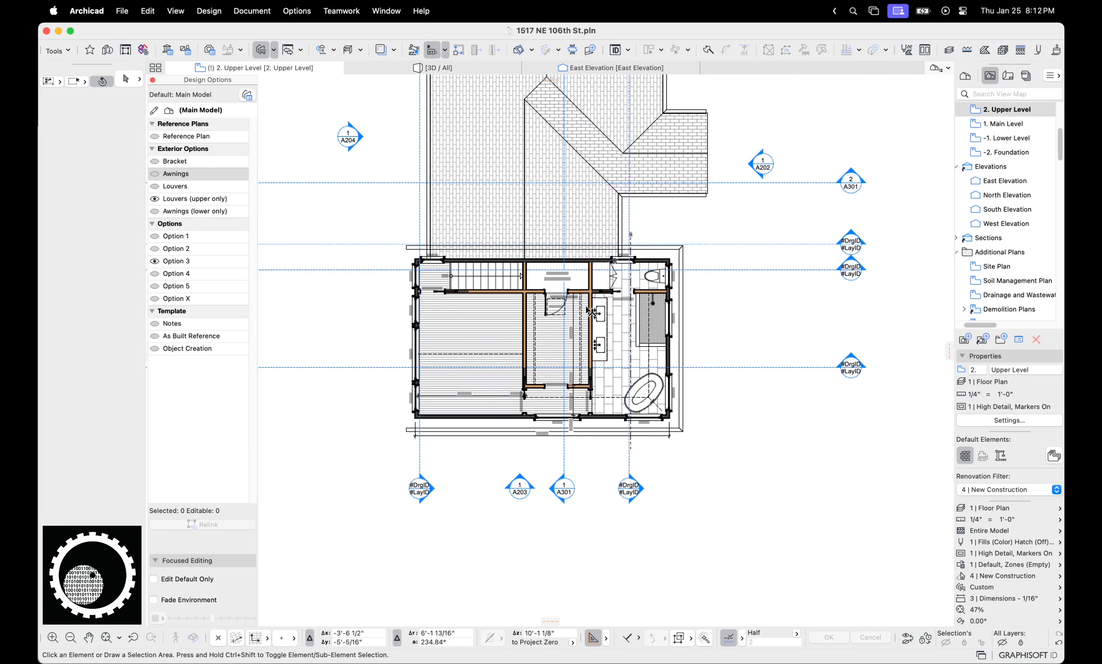
pyautogui.scroll(1, 567, 295)
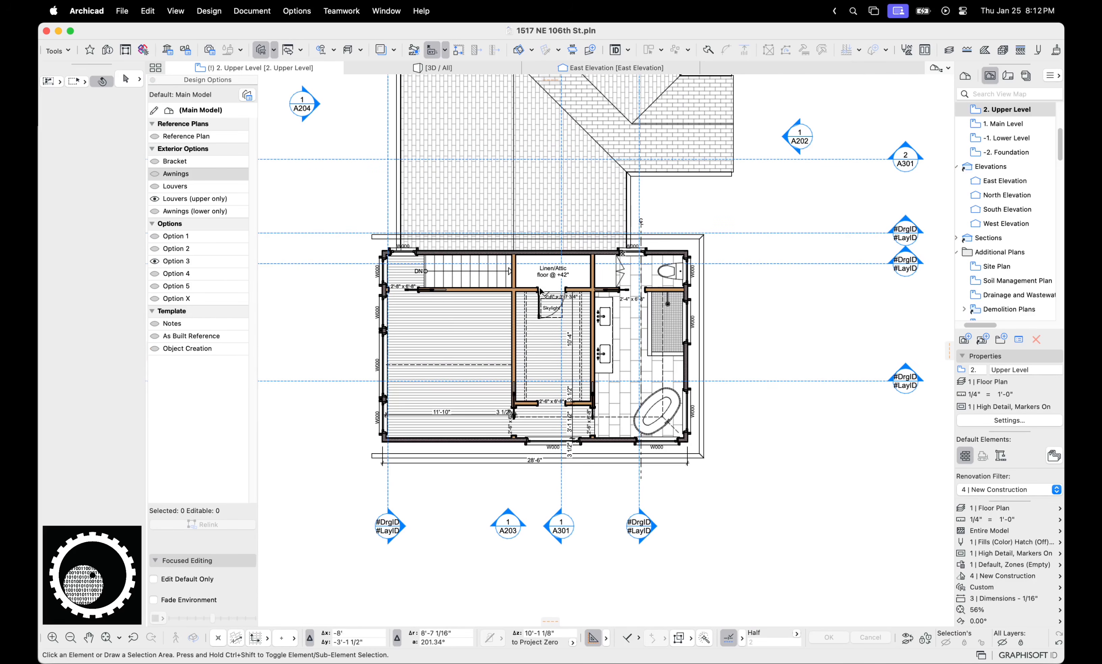
pyautogui.scroll(1, 505, 320)
pyautogui.scroll(1, 506, 320)
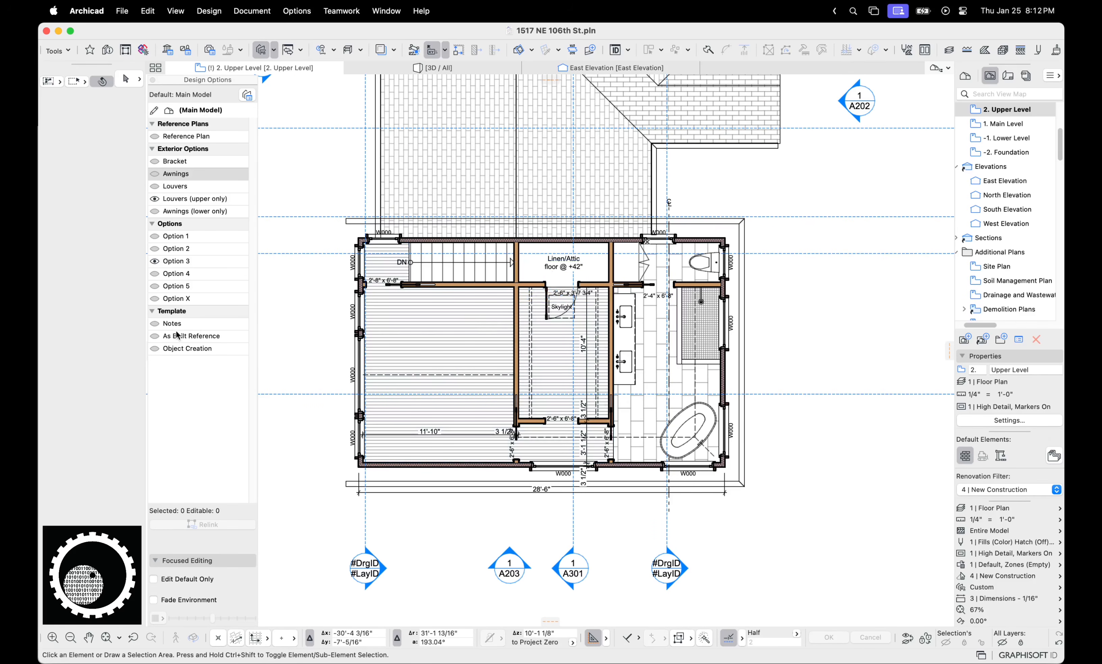
# Toggle the Notes design option off and on to reveal the red and yellow notes
pyautogui.click(155, 324)
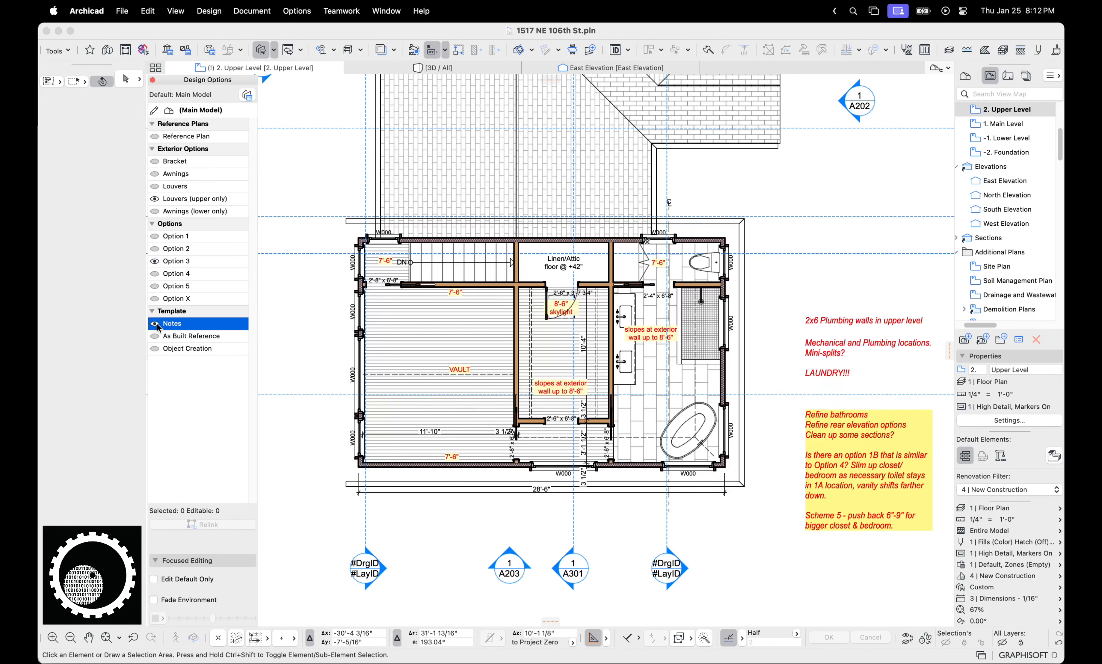
pyautogui.scroll(-2, 393, 287)
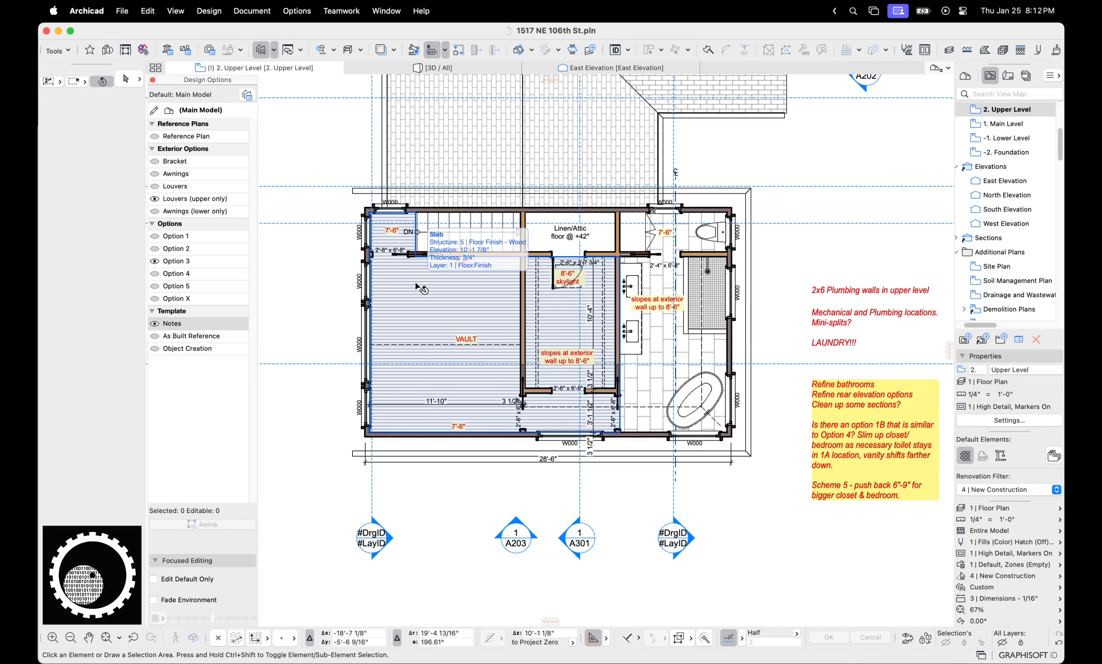
pyautogui.hscroll(3, 416, 286)
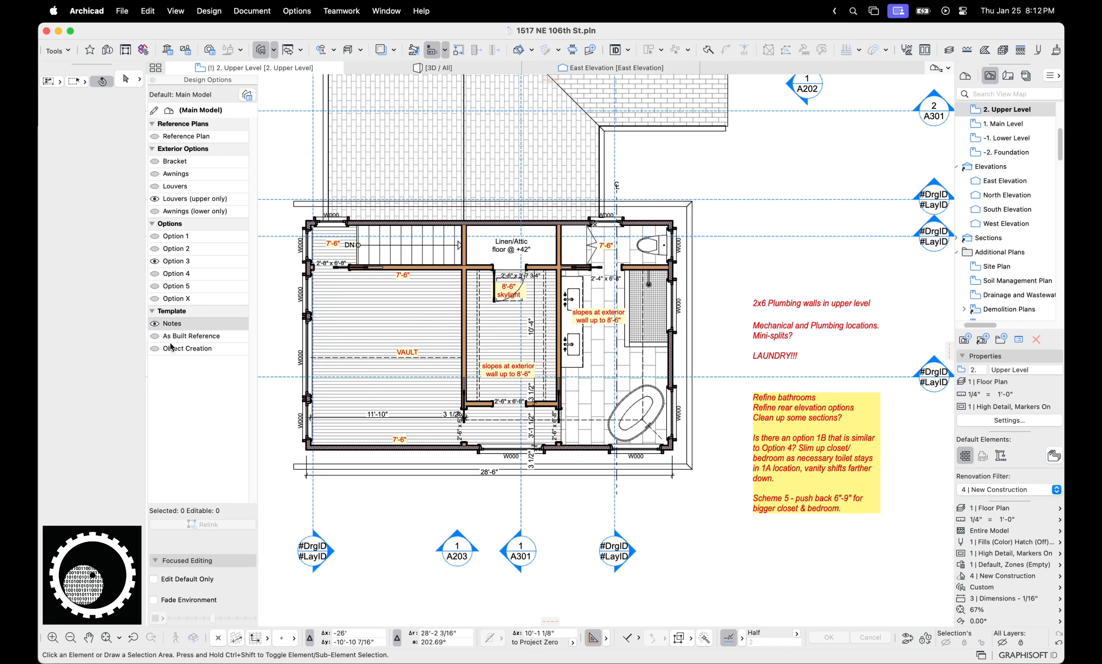
pyautogui.click(155, 324)
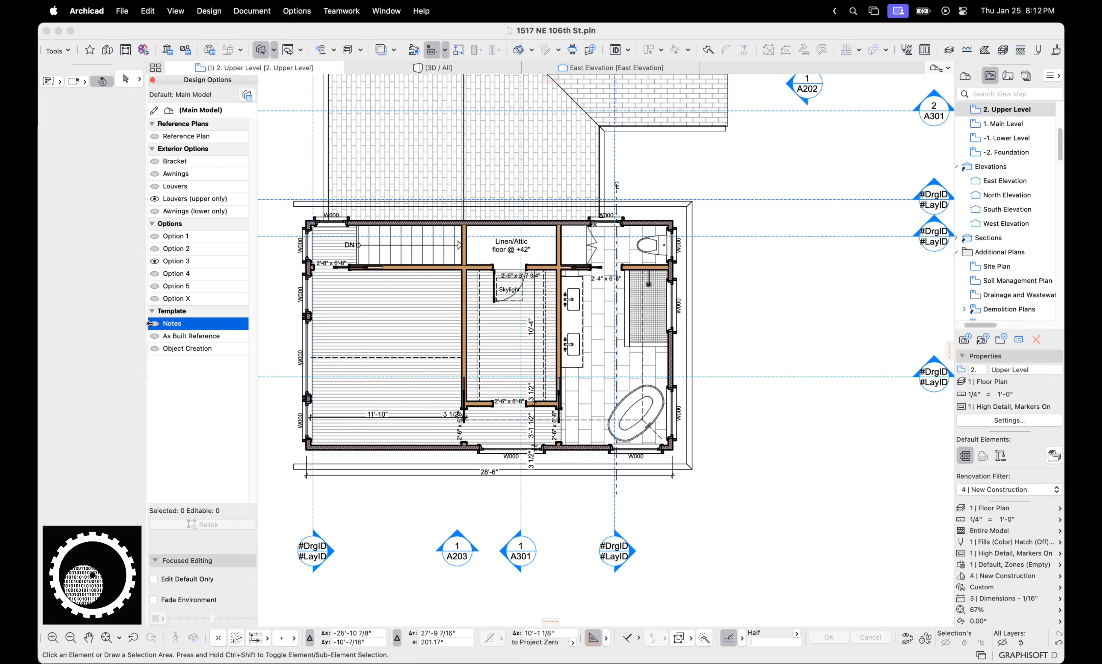
pyautogui.click(154, 323)
pyautogui.scroll(3, 400, 358)
# Select the 7'-6" note, sketch and clear a temporary annotation, and pan to the notes
pyautogui.click(404, 239)
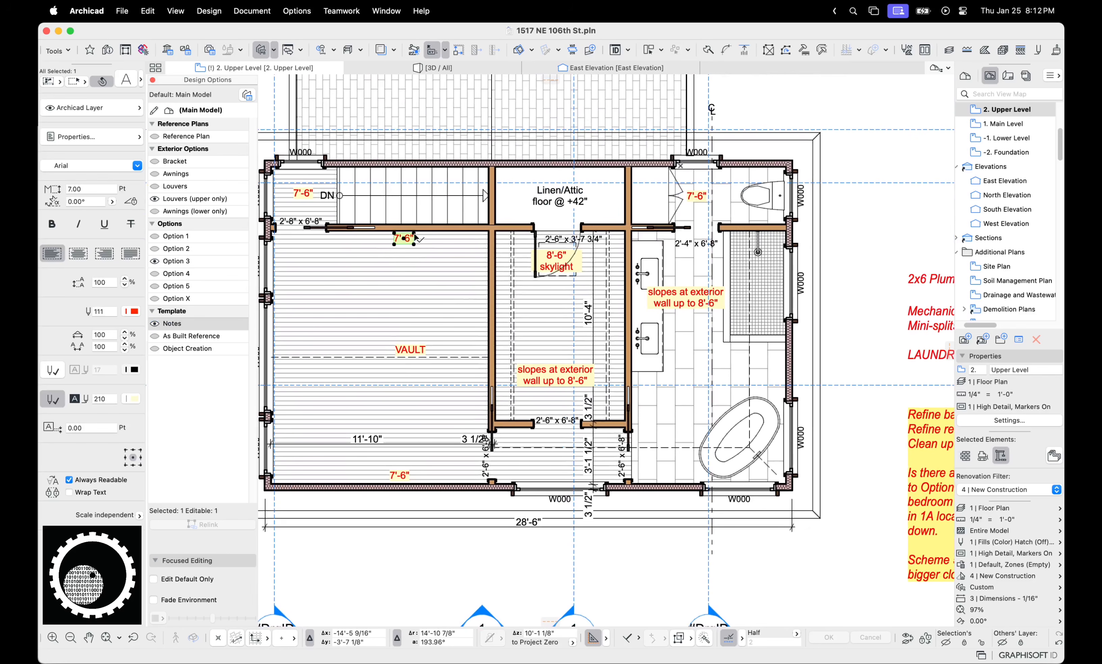
pyautogui.hotkey('ctrl', 'a')
pyautogui.moveTo(420, 234); pyautogui.dragTo(426, 451)
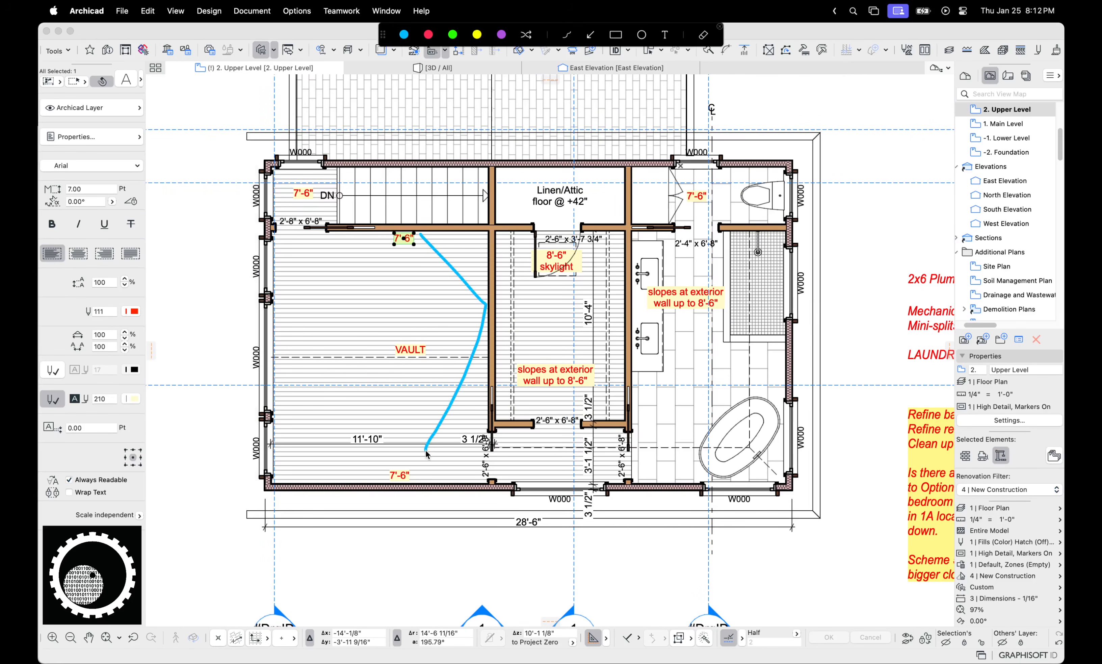
pyautogui.press('Escape')
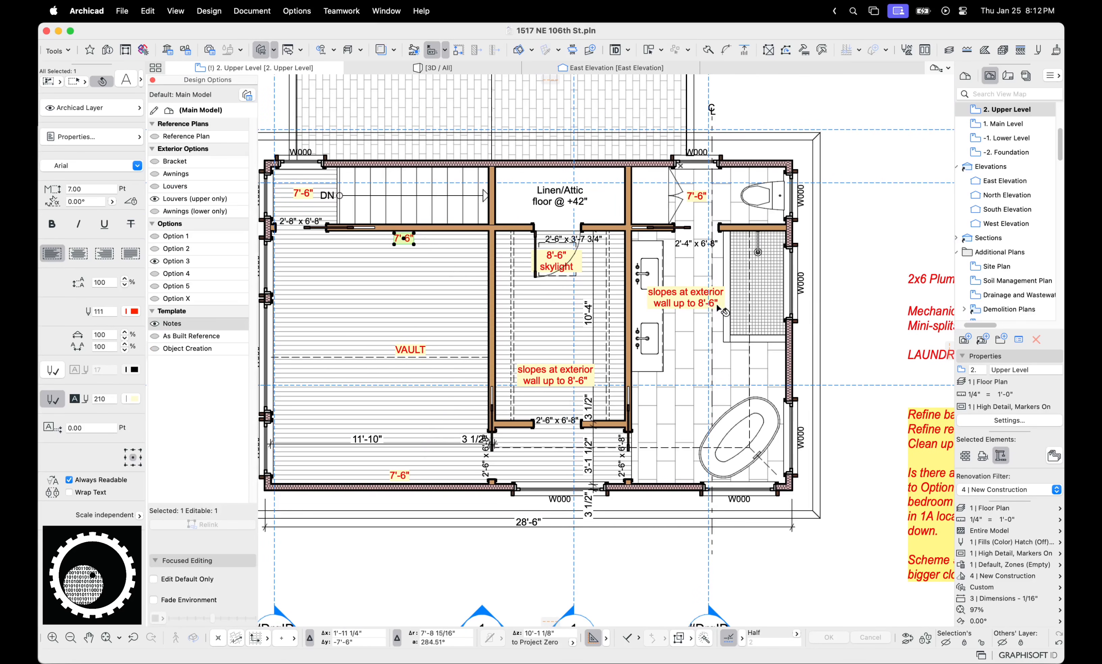
pyautogui.moveTo(733, 315); pyautogui.dragTo(527, 300, button='middle')
pyautogui.moveTo(806, 342); pyautogui.dragTo(741, 315, button='middle')
pyautogui.press('Escape')
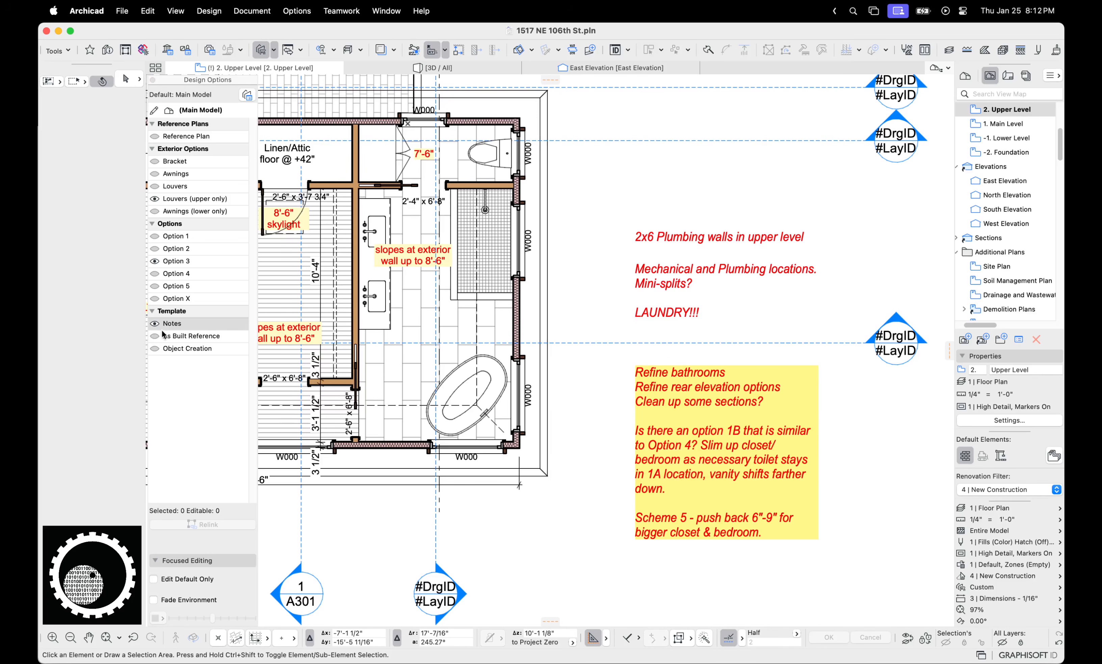
# Toggle the Notes overlay off and on again, then make Notes the default design option
pyautogui.click(154, 323)
pyautogui.scroll(-3, 648, 416)
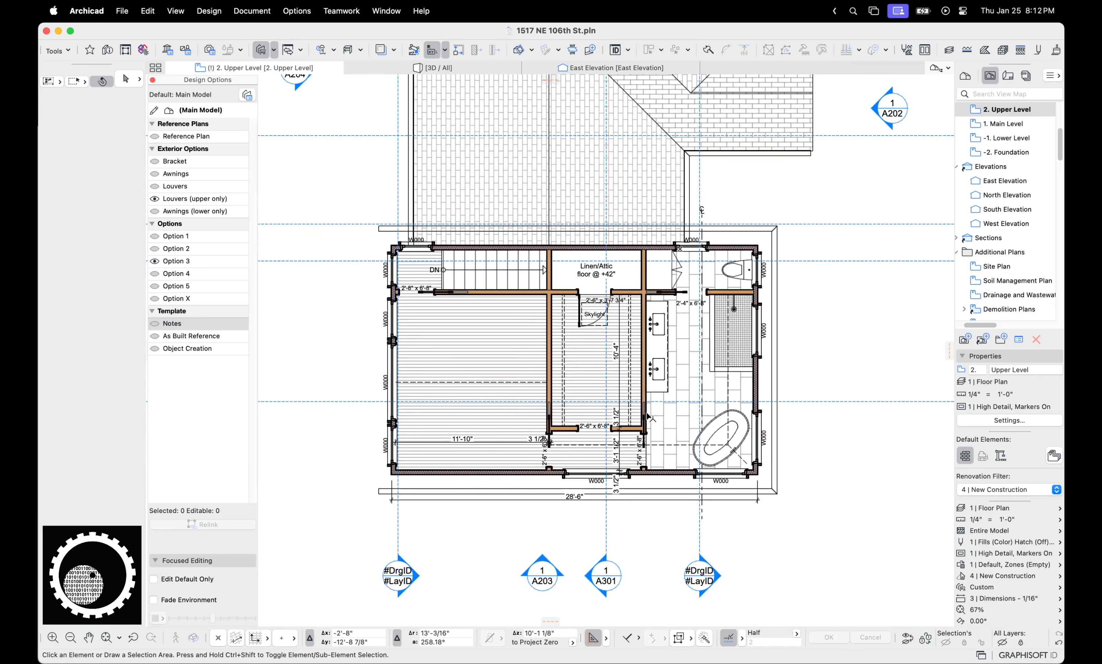
pyautogui.click(156, 323)
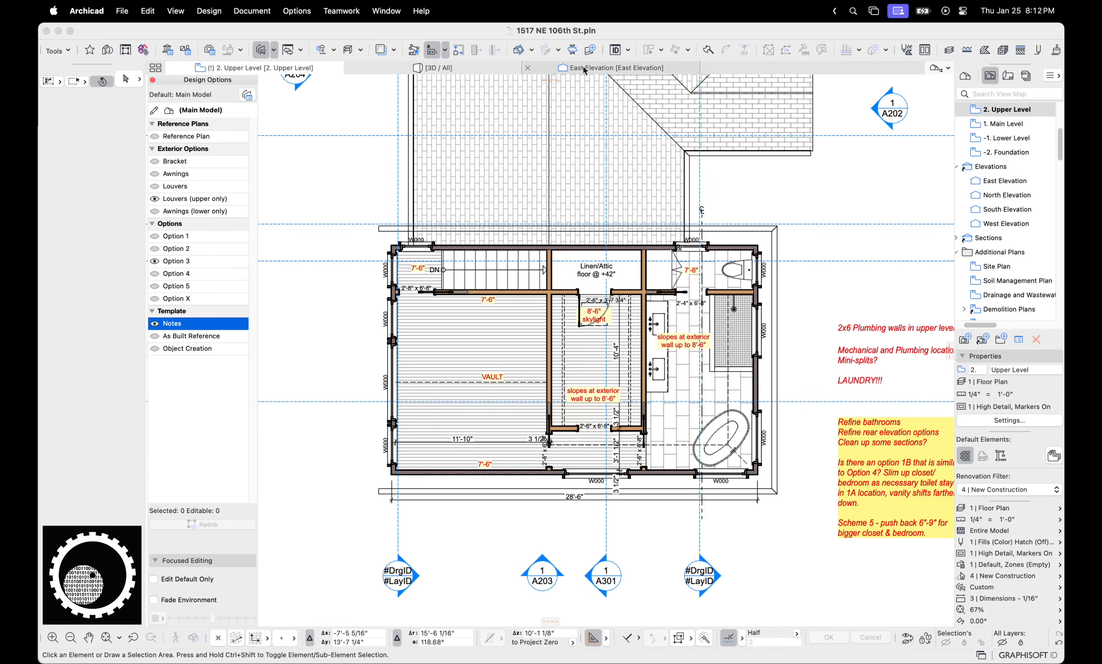
pyautogui.keyDown('alt'); pyautogui.click(867, 353); pyautogui.keyUp('alt')
pyautogui.click(171, 325)
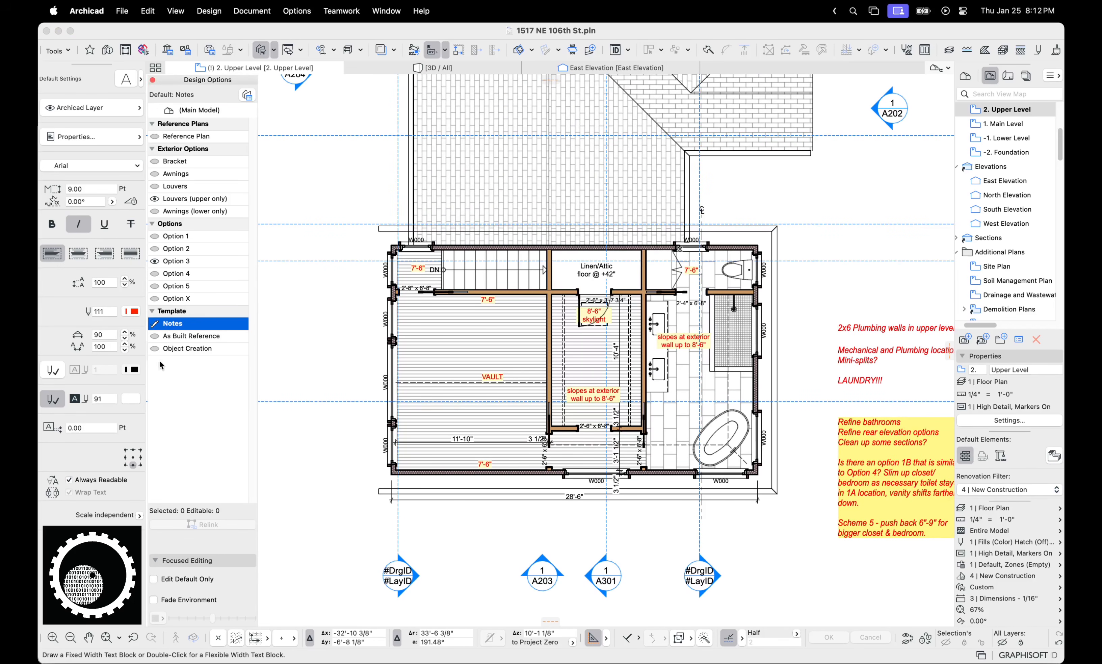
# On the East Elevation, show the Notes option and cancel an empty text block
pyautogui.click(622, 69)
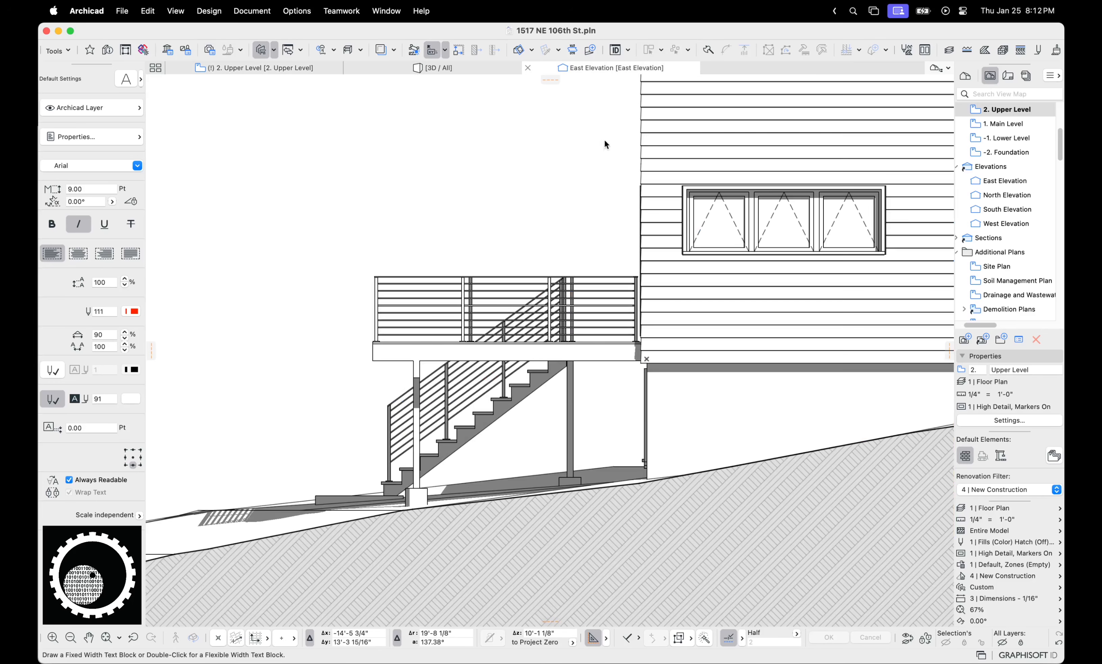
pyautogui.scroll(-5, 435, 281)
pyautogui.click(155, 323)
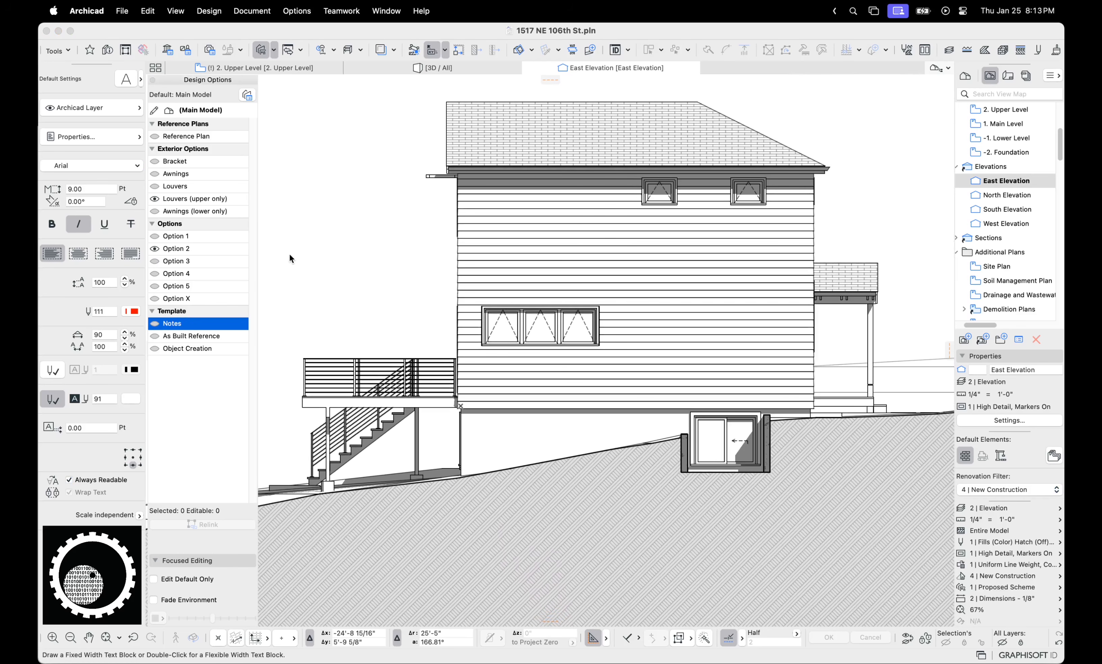
pyautogui.moveTo(345, 219); pyautogui.dragTo(470, 281)
pyautogui.press('Escape')
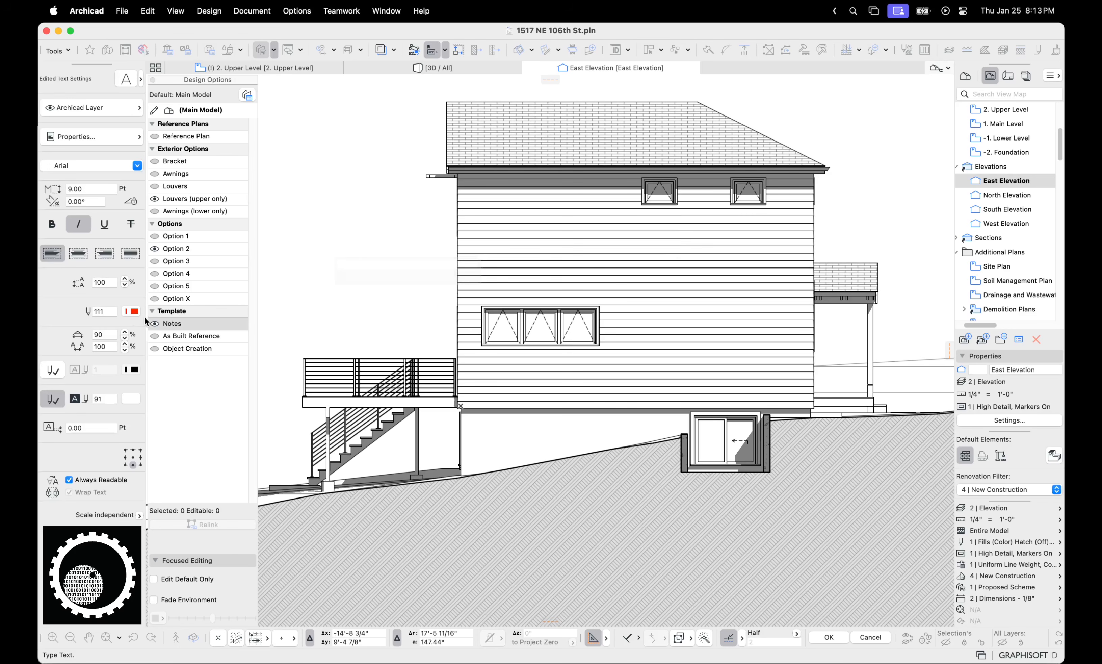
# Make Notes default, place red text 'dfglkdshfgoidsjf' left of the house, and move it up-right
pyautogui.doubleClick(173, 323)
pyautogui.moveTo(303, 237); pyautogui.dragTo(416, 304)
pyautogui.write('dfglkdshfgoidsjf')
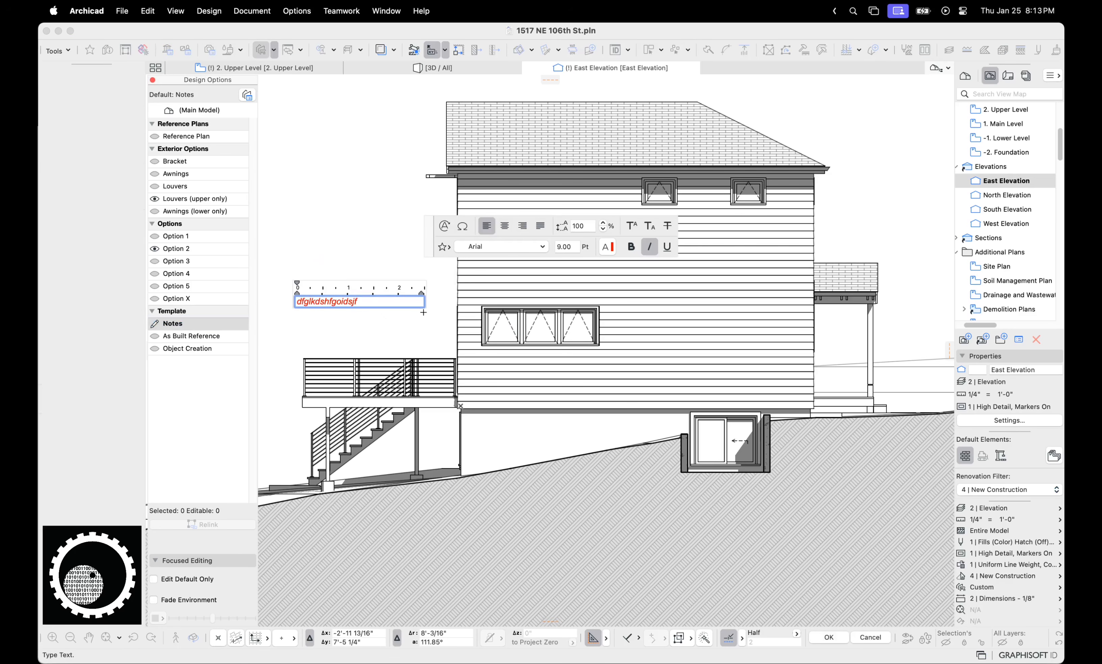
pyautogui.click(425, 314)
pyautogui.press('Escape')
pyautogui.click(347, 305)
pyautogui.moveTo(346, 305); pyautogui.dragTo(365, 271)
pyautogui.click(332, 307)
# Make the Main Model default again, toggle the Notes visibility, and delete the stray red text
pyautogui.click(166, 340)
pyautogui.doubleClick(183, 110)
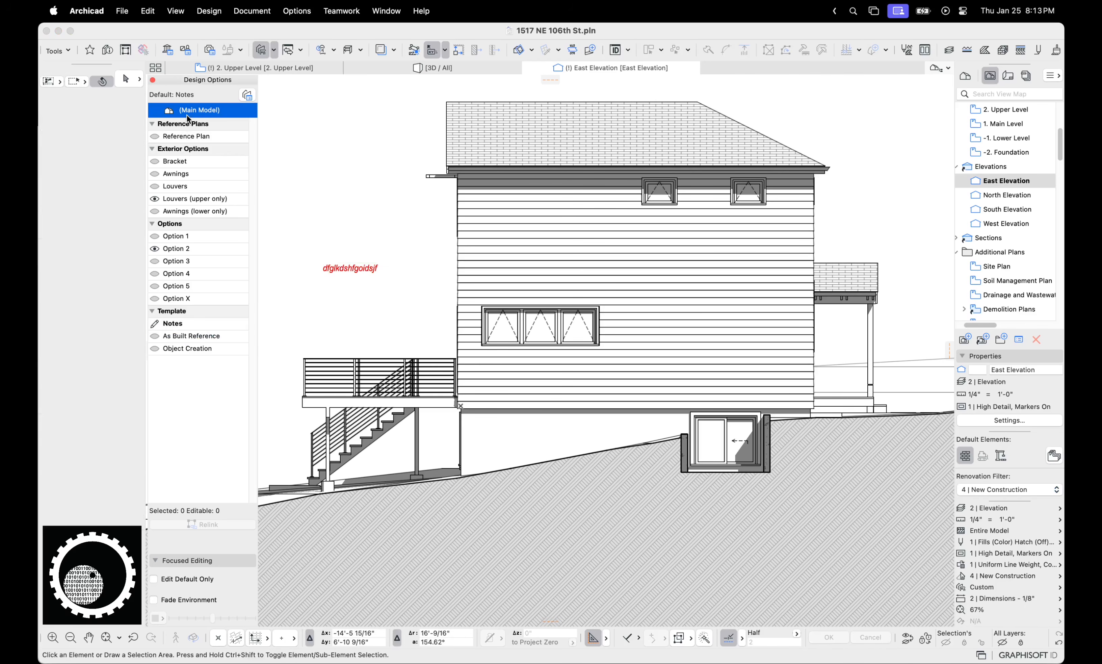
pyautogui.click(157, 326)
pyautogui.click(155, 323)
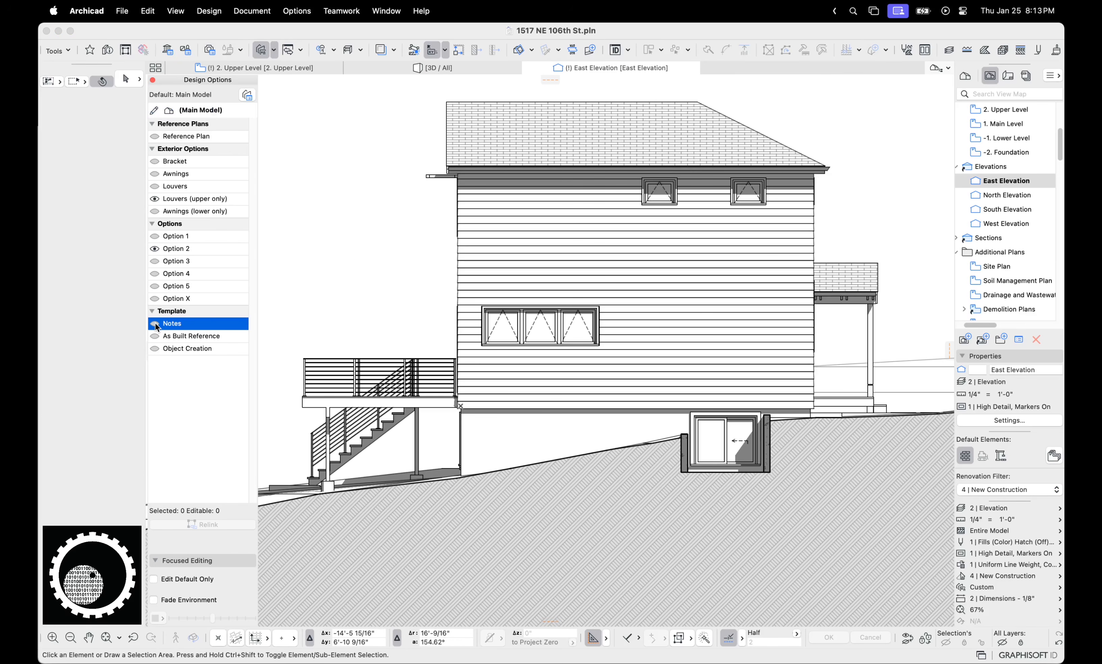
pyautogui.click(156, 324)
pyautogui.click(156, 324)
pyautogui.click(155, 324)
pyautogui.click(363, 271)
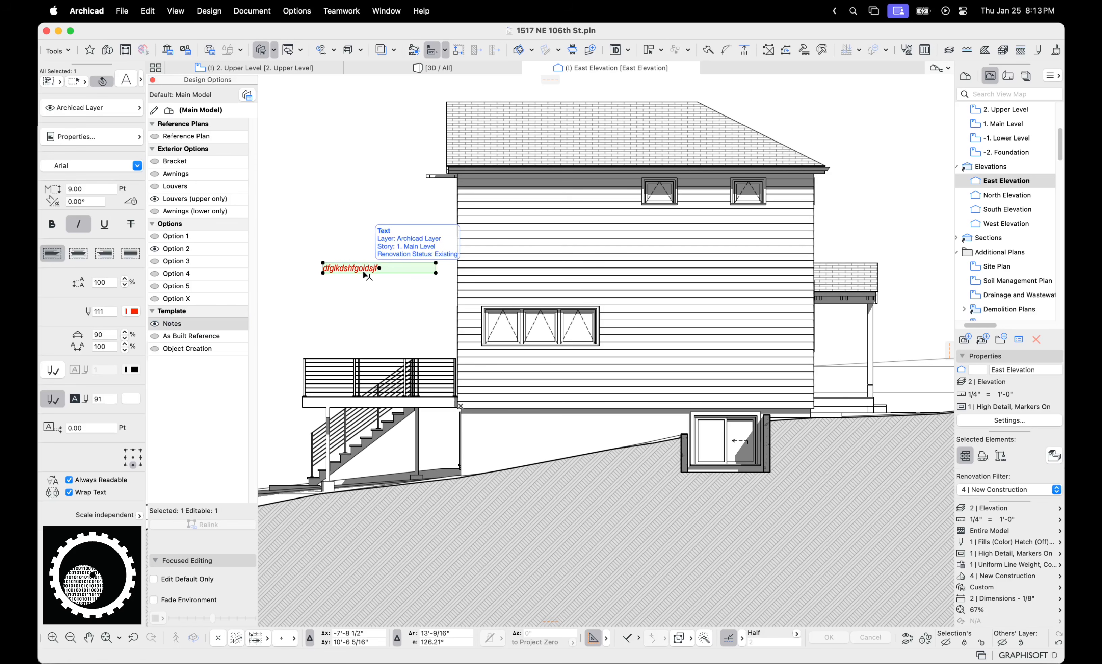
pyautogui.press('Delete')
pyautogui.click(247, 94)
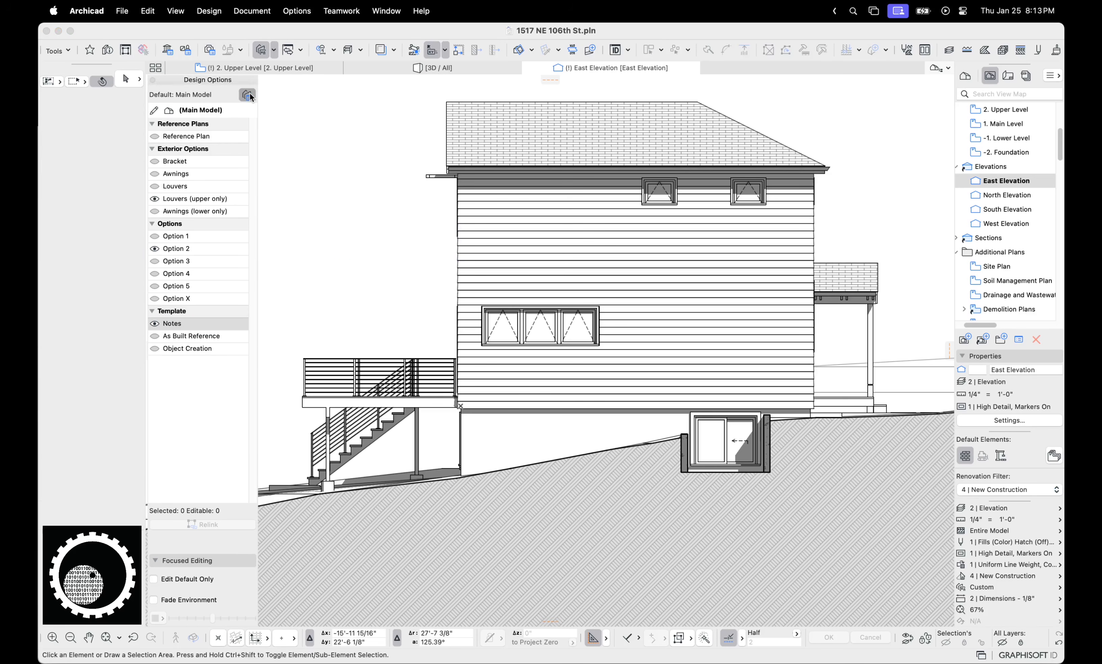
pyautogui.click(256, 260)
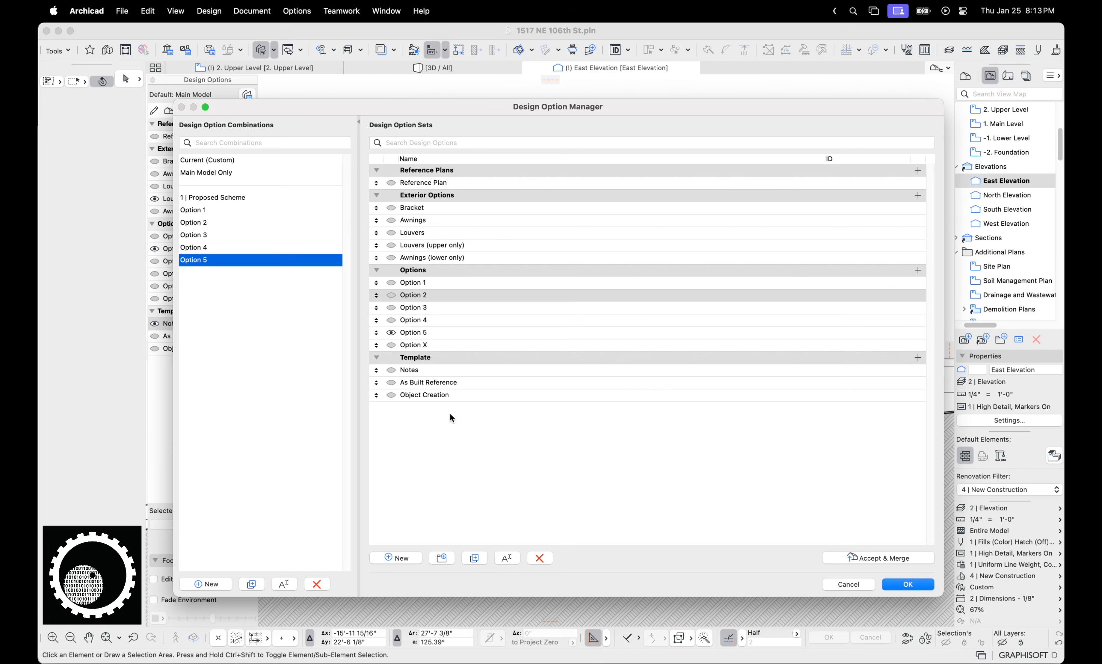
pyautogui.click(871, 583)
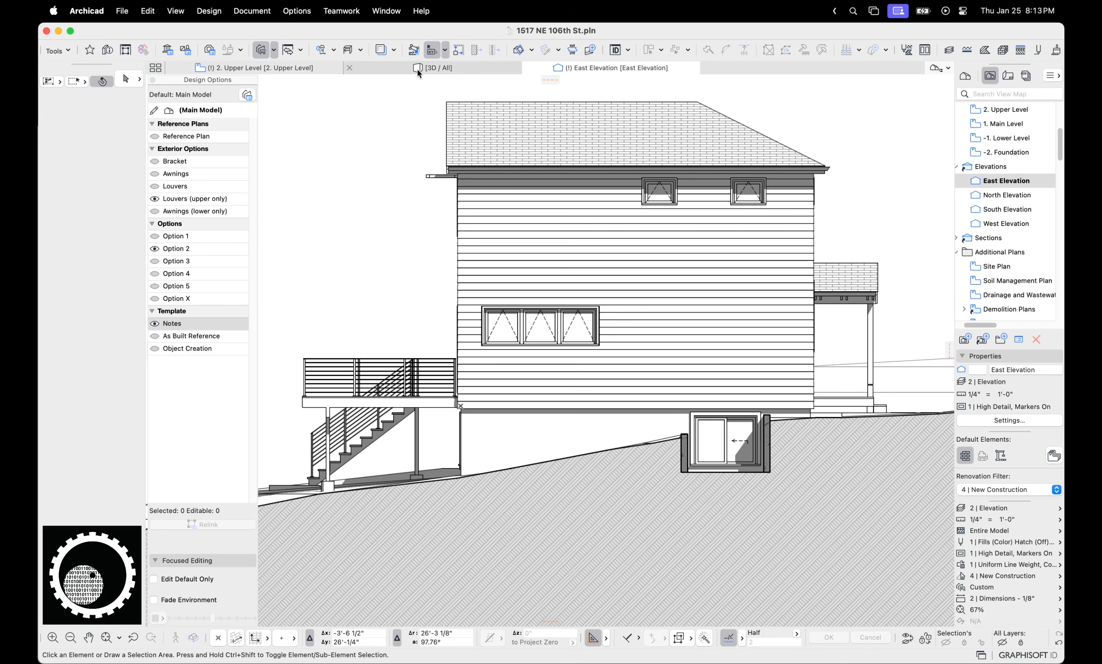
# On the 2. Upper Level plan, show the Object Creation design option instead of Notes
pyautogui.click(406, 69)
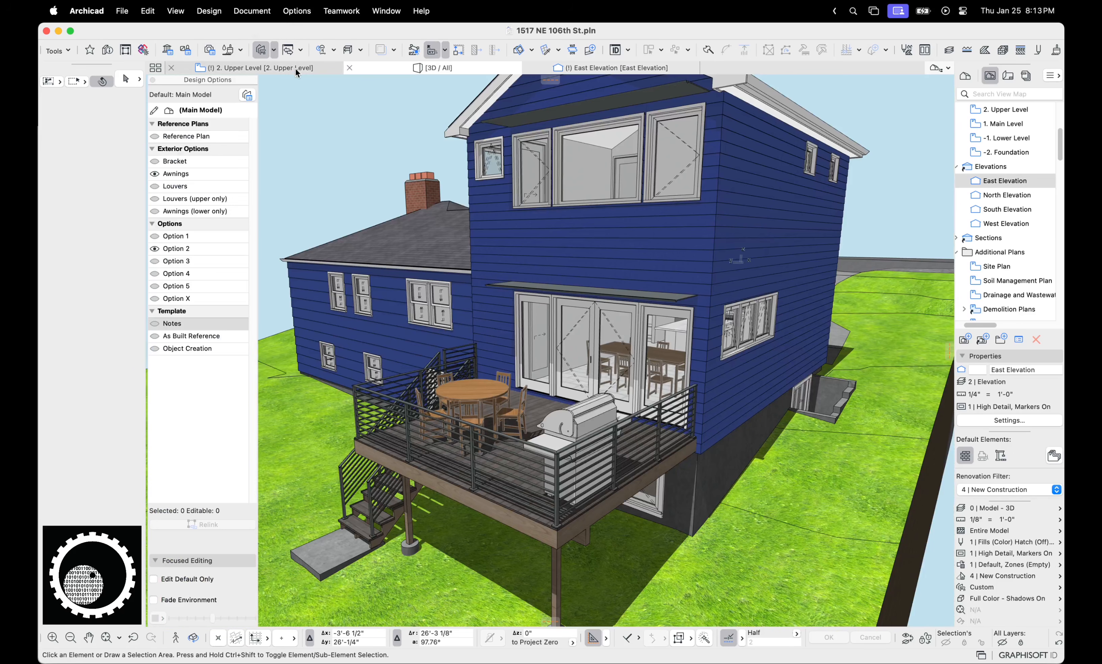
pyautogui.click(296, 69)
pyautogui.scroll(-8, 408, 218)
pyautogui.moveTo(405, 340); pyautogui.dragTo(442, 355, button='middle')
pyautogui.scroll(-1, 443, 355)
pyautogui.click(181, 349)
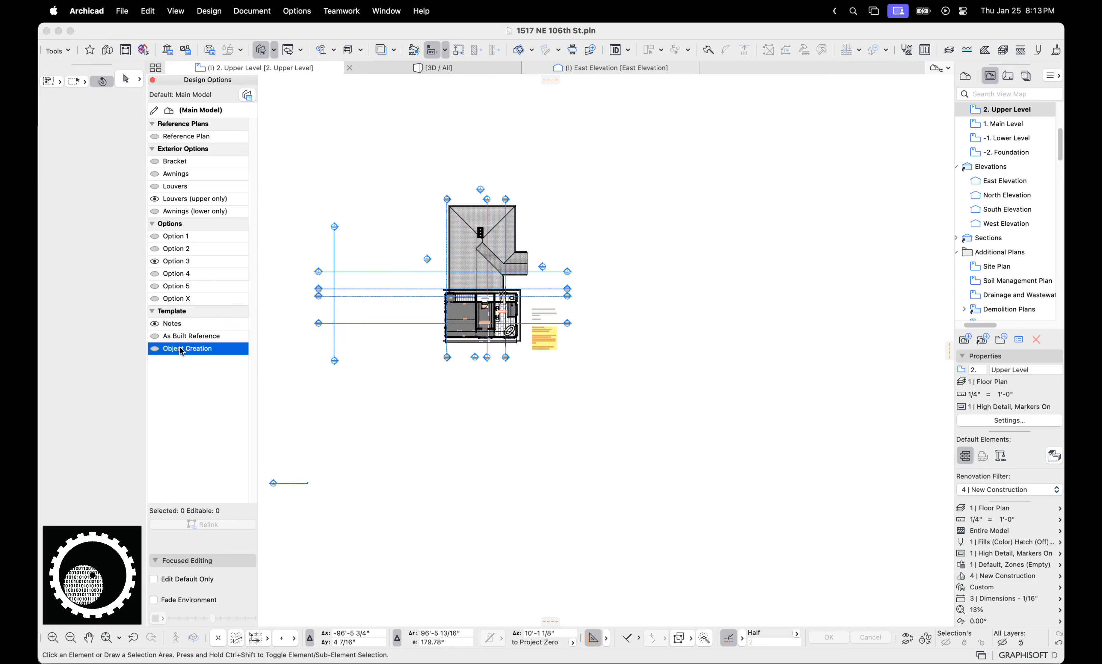
pyautogui.click(154, 349)
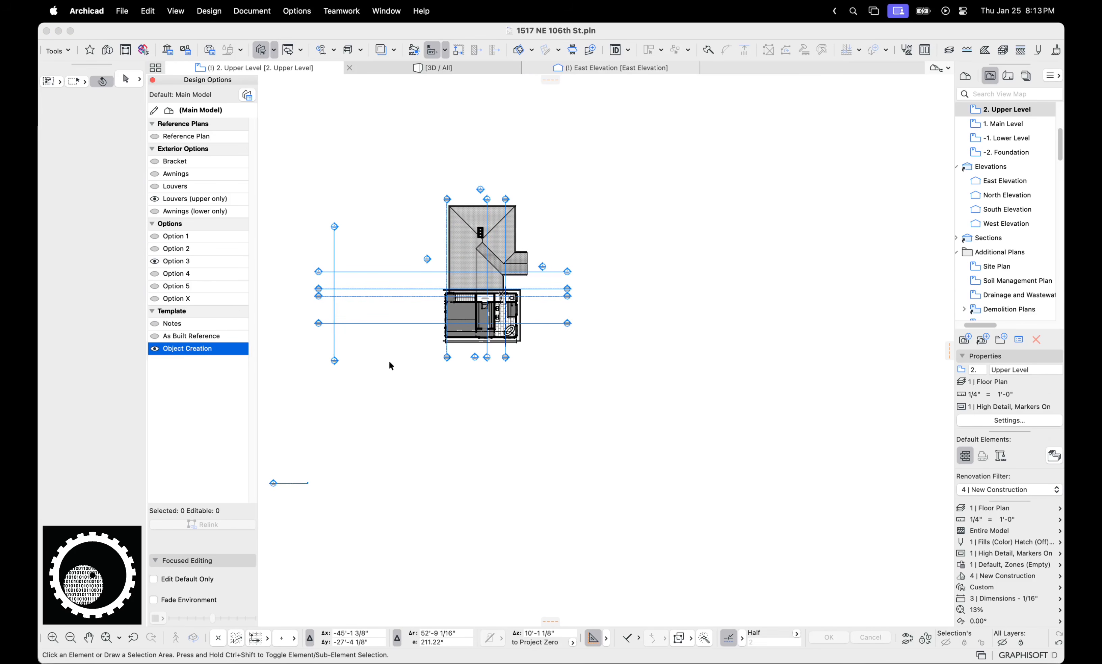
# Move down to the 1. Main Level plan, pan around the building, and bring forward the Untitled project
pyautogui.press('super+Down')
pyautogui.scroll(-3, 562, 354)
pyautogui.moveTo(471, 409); pyautogui.dragTo(533, 374, button='middle')
pyautogui.moveTo(565, 289); pyautogui.dragTo(521, 377, button='middle')
pyautogui.scroll(5, 520, 377)
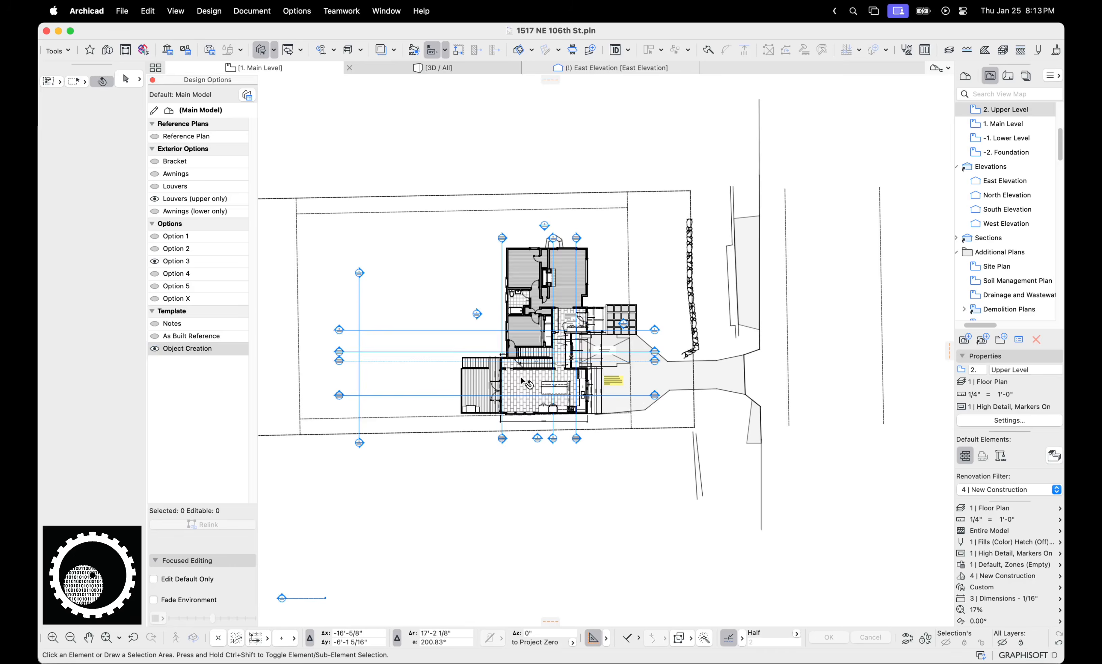
pyautogui.scroll(-5, 522, 380)
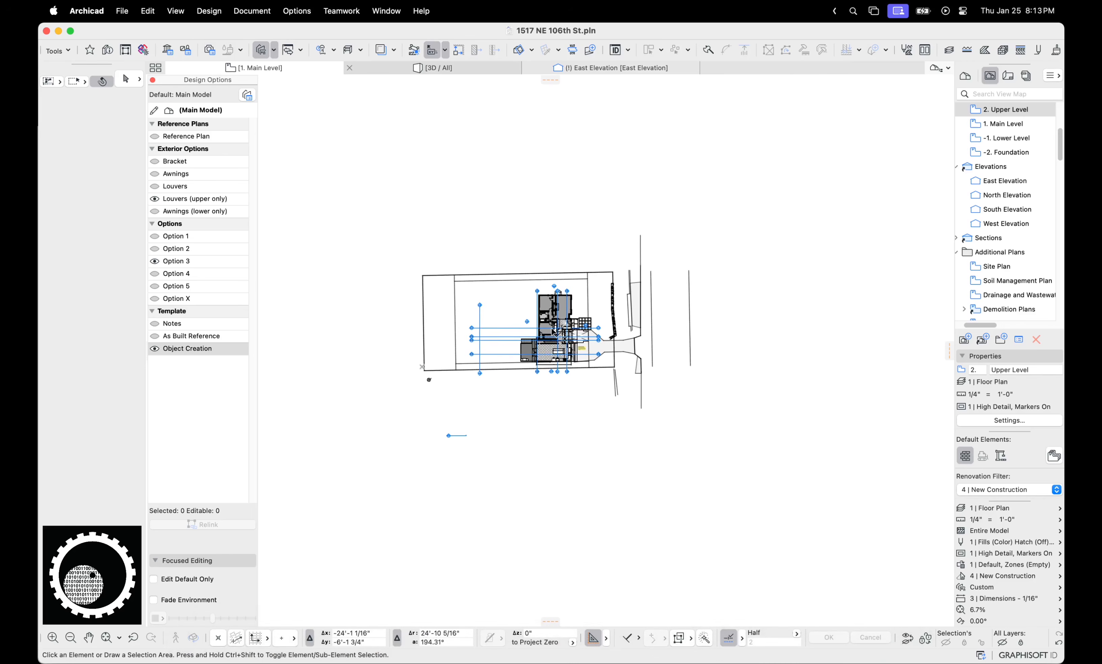
pyautogui.scroll(4, 567, 344)
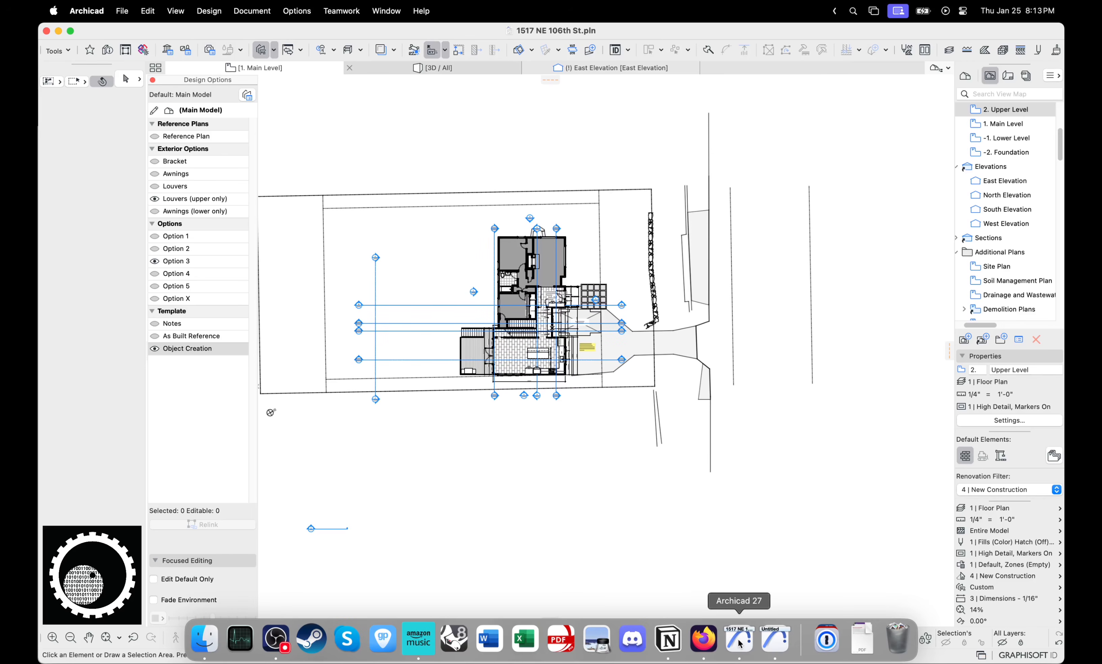
pyautogui.click(778, 640)
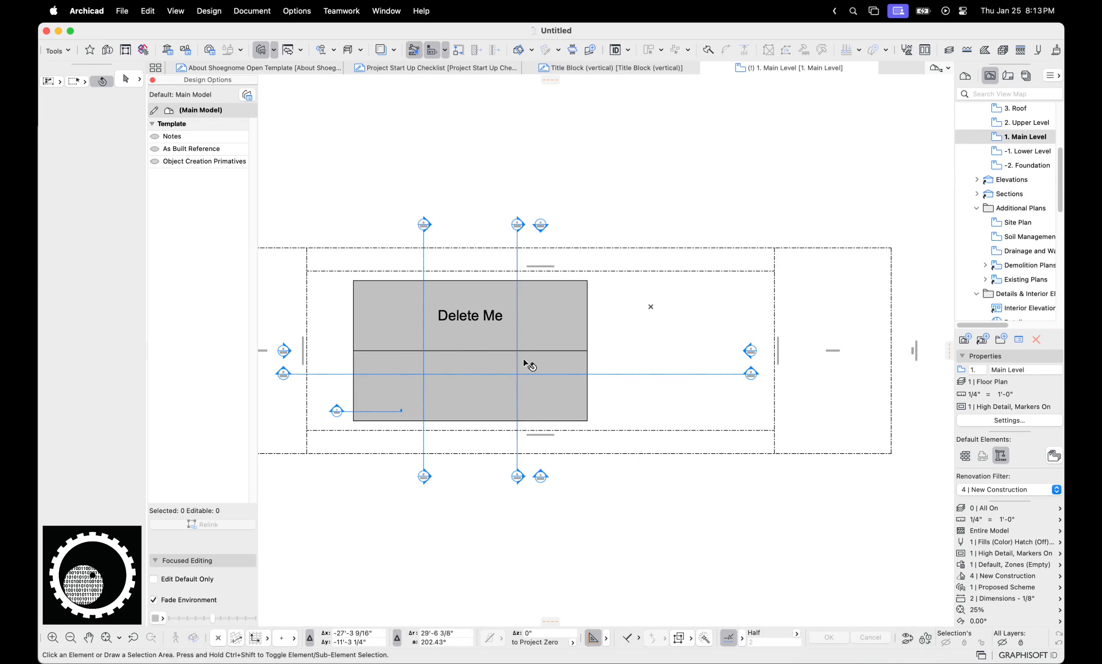
# Make Object Creation Primatives visible in the Untitled project and marquee-select the three cabinet objects
pyautogui.moveTo(413, 296); pyautogui.dragTo(582, 249, button='middle')
pyautogui.click(154, 161)
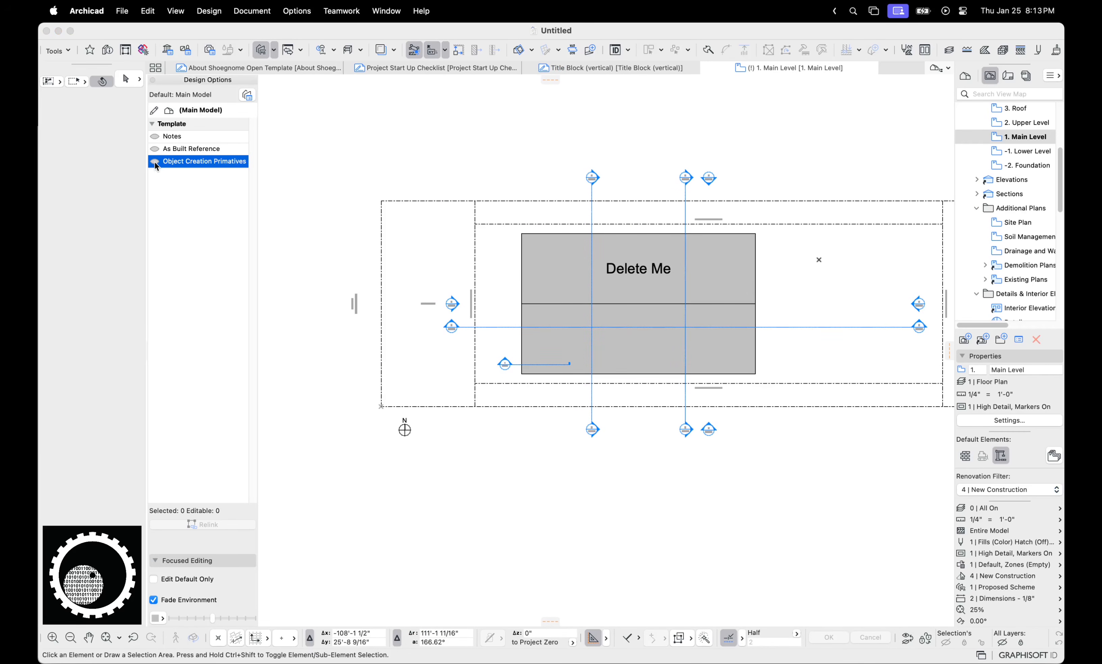
pyautogui.scroll(-2, 385, 309)
pyautogui.moveTo(532, 468); pyautogui.dragTo(599, 254, button='middle')
pyautogui.scroll(1, 482, 515)
pyautogui.scroll(4, 481, 513)
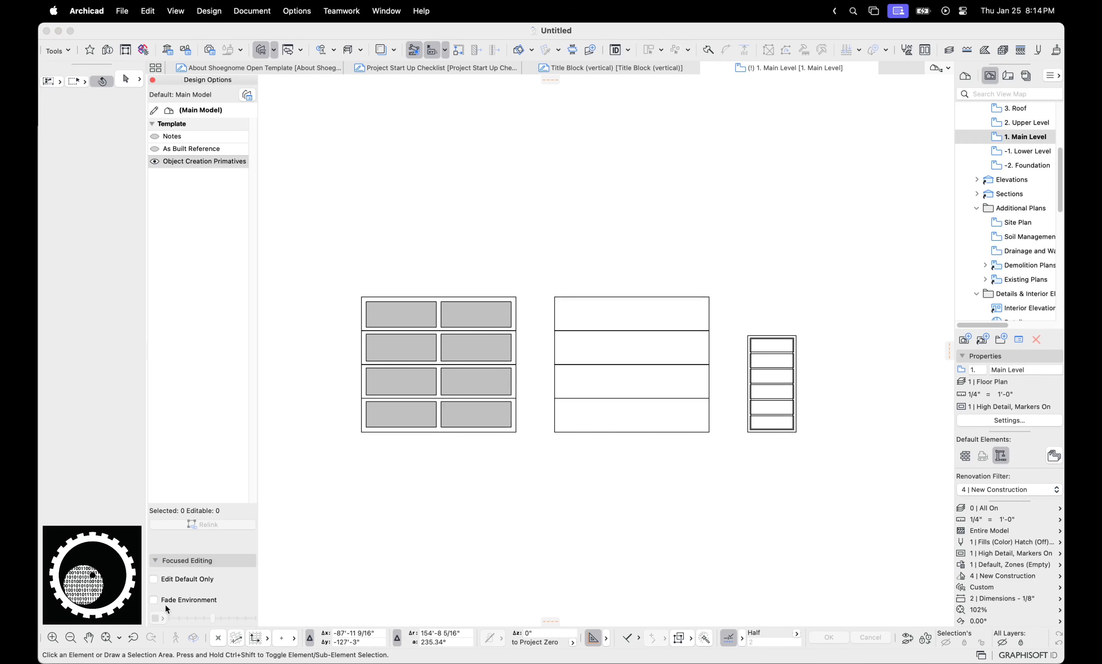
pyautogui.moveTo(352, 260)
pyautogui.mouseDown()
pyautogui.moveTo(587, 419)
pyautogui.moveTo(595, 406)
pyautogui.mouseUp()
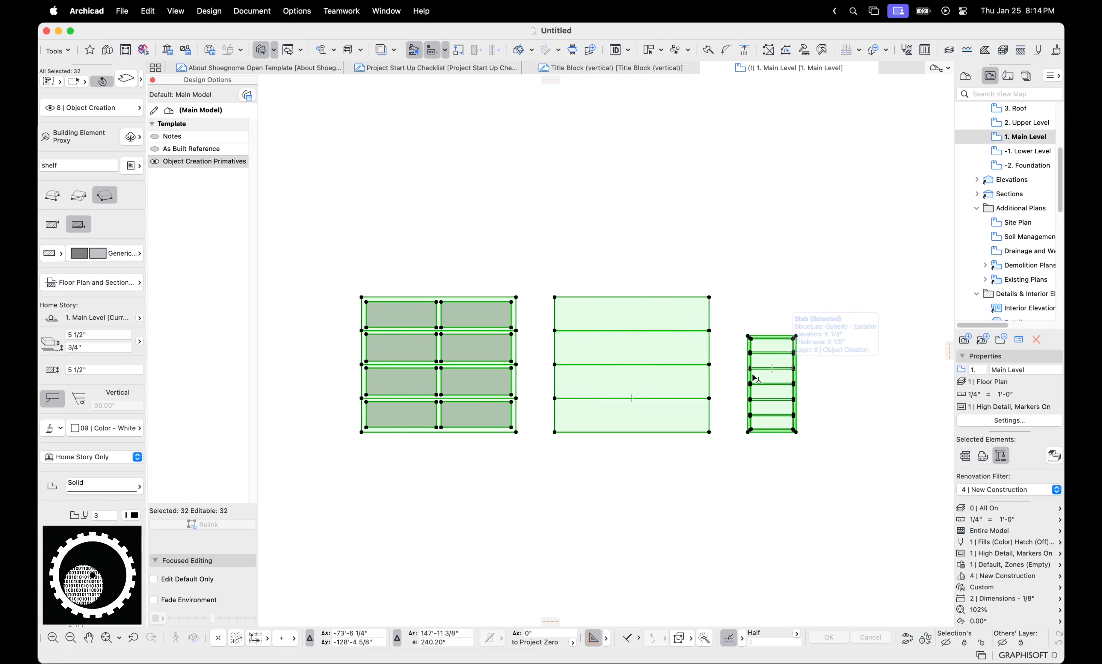
pyautogui.press('F5')
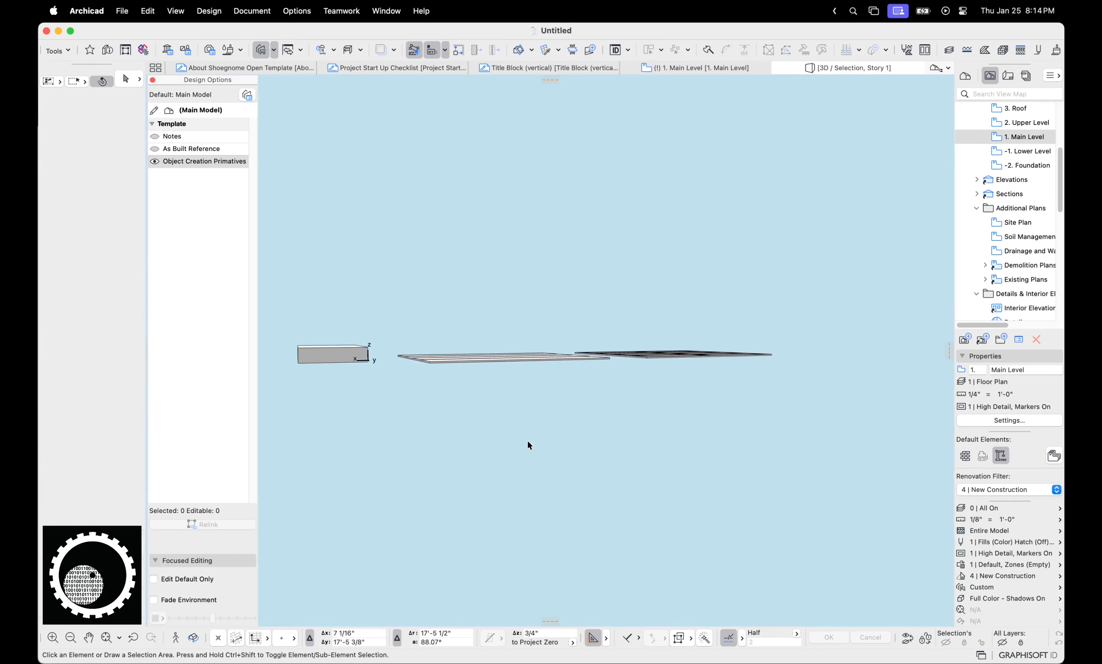
pyautogui.moveTo(550, 440)
pyautogui.keyDown('shift'); pyautogui.mouseDown(button='middle')
pyautogui.moveTo(521, 466)
pyautogui.moveTo(553, 456)
pyautogui.mouseUp(button='middle'); pyautogui.keyUp('shift')
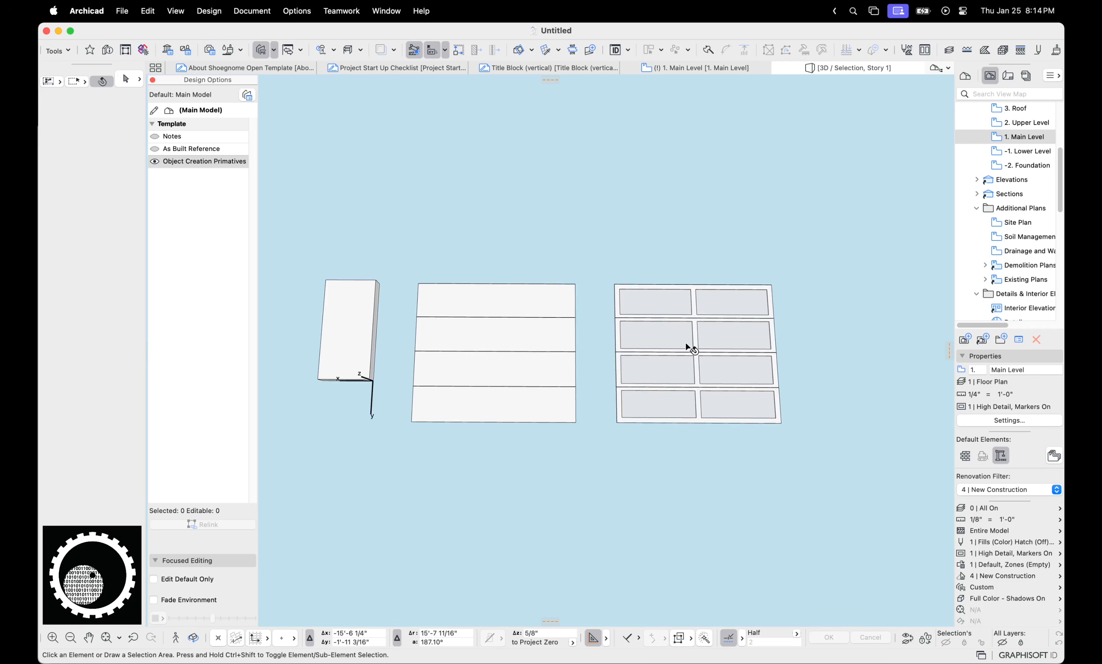
pyautogui.moveTo(689, 346)
pyautogui.keyDown('shift'); pyautogui.mouseDown(button='middle')
pyautogui.moveTo(689, 361)
pyautogui.moveTo(631, 162)
pyautogui.moveTo(570, 286)
pyautogui.mouseUp(button='middle'); pyautogui.keyUp('shift')
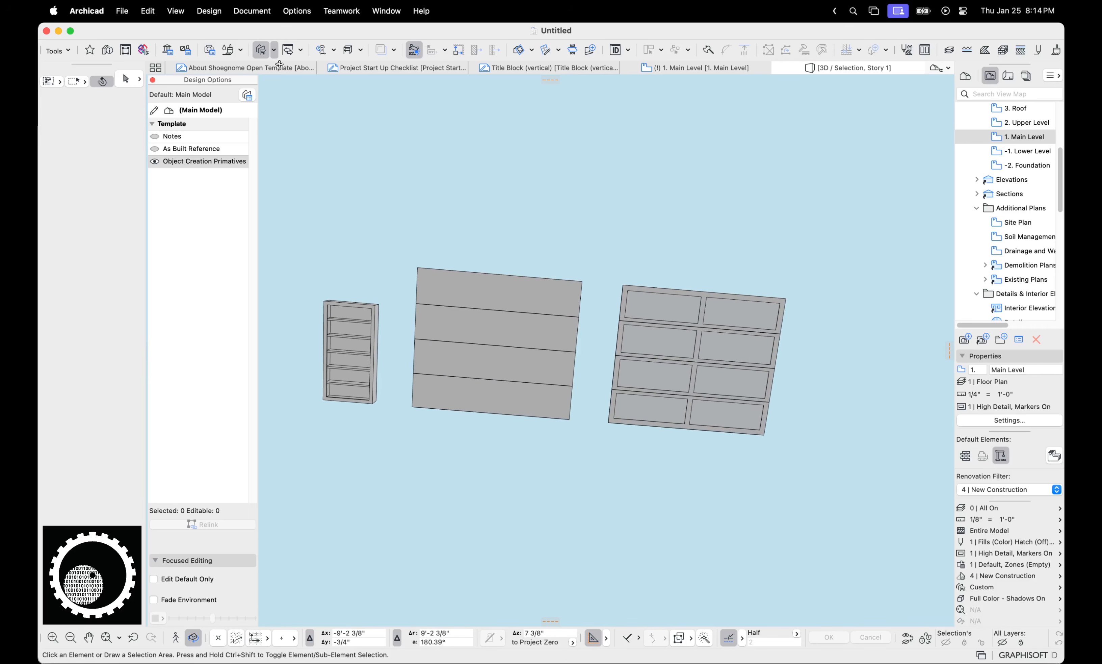
pyautogui.click(167, 50)
pyautogui.click(586, 128)
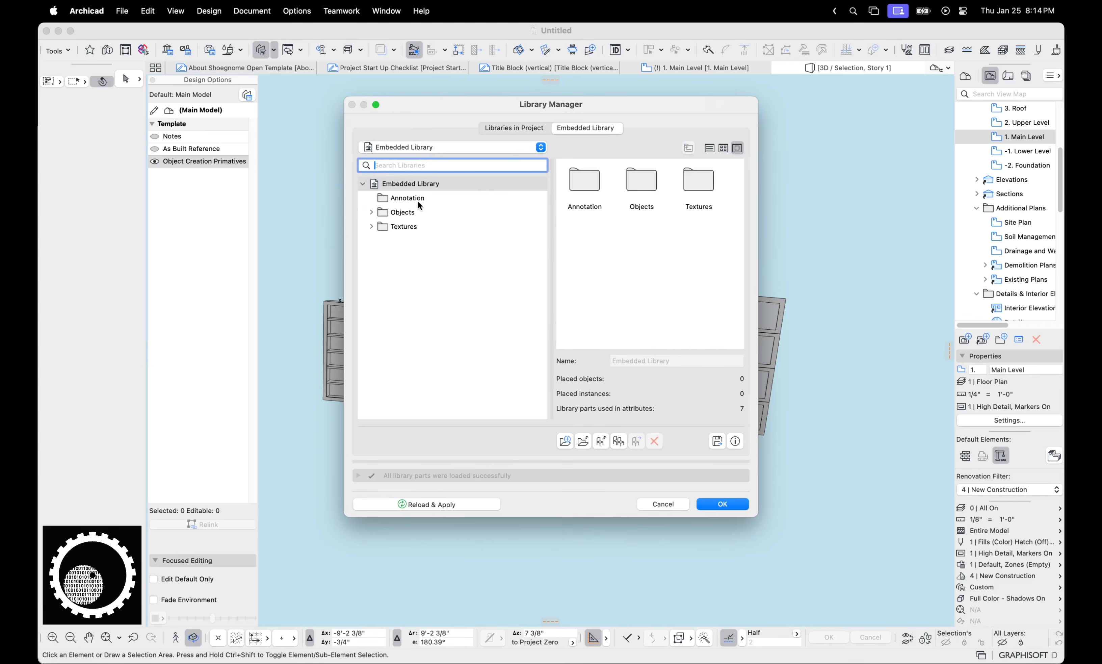
pyautogui.doubleClick(644, 181)
pyautogui.doubleClick(585, 181)
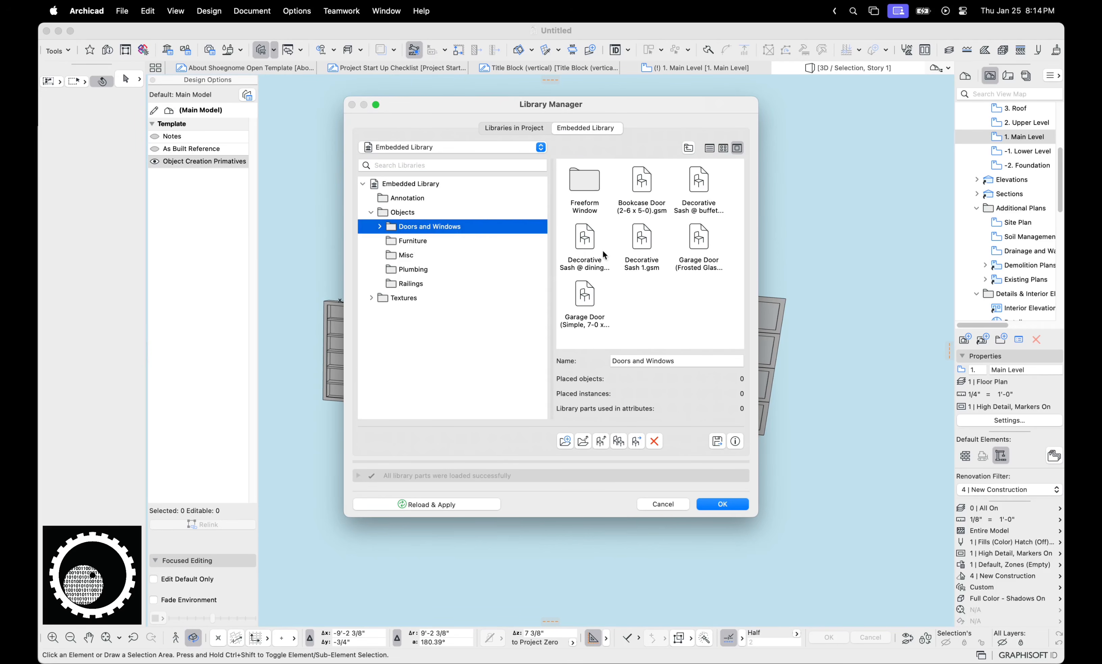
pyautogui.click(640, 210)
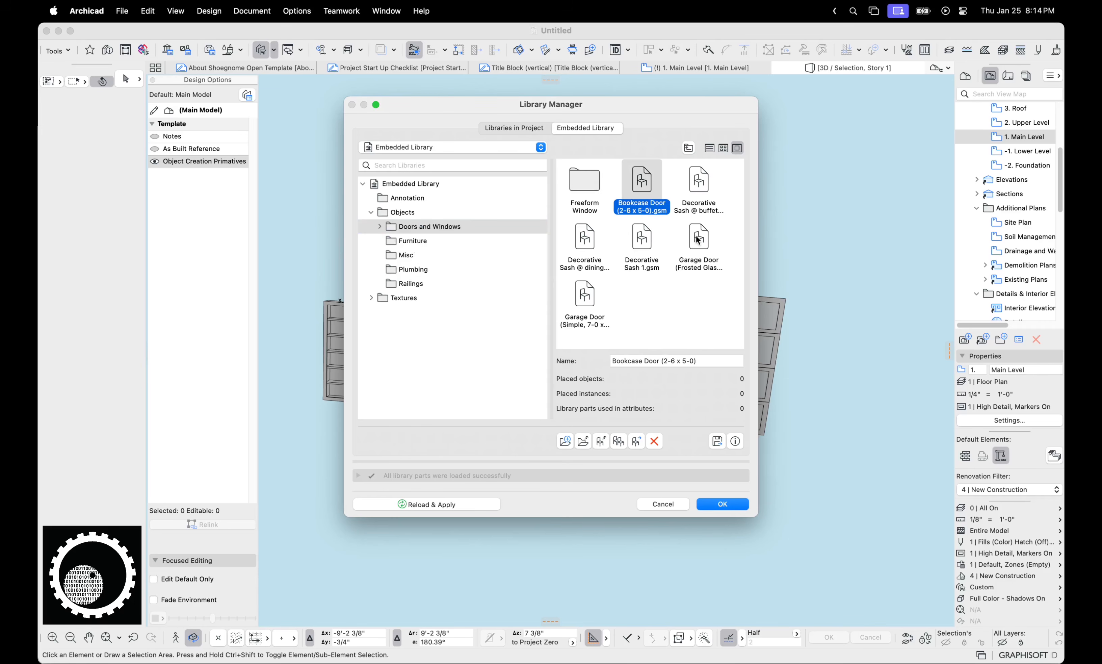
pyautogui.click(701, 190)
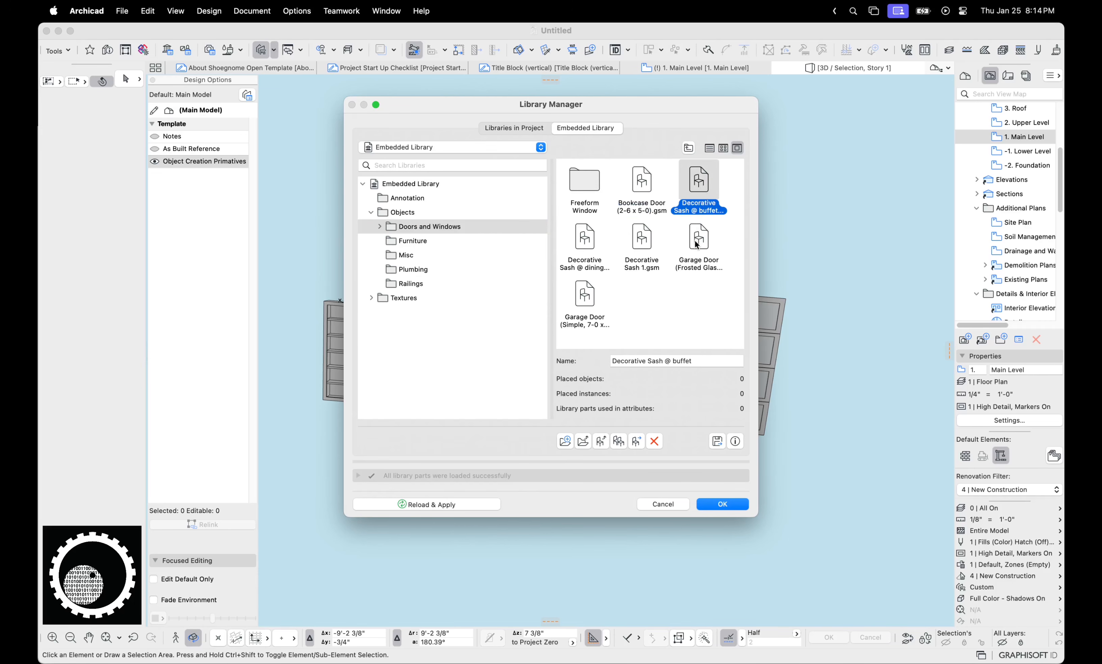
pyautogui.click(642, 247)
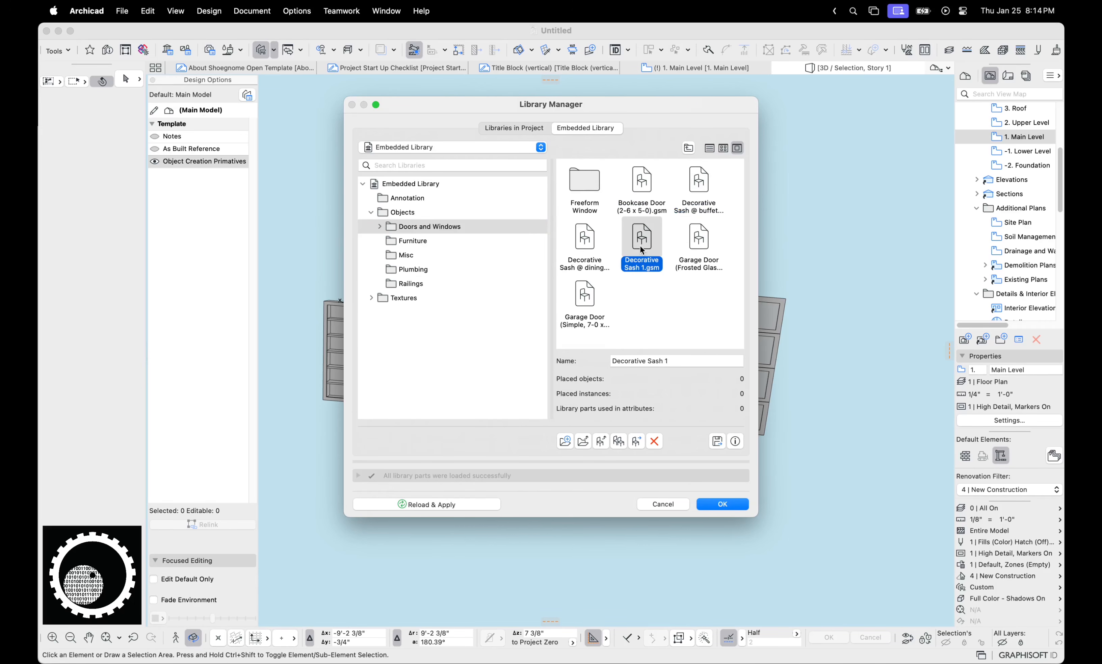
pyautogui.click(699, 245)
pyautogui.click(582, 299)
pyautogui.click(700, 244)
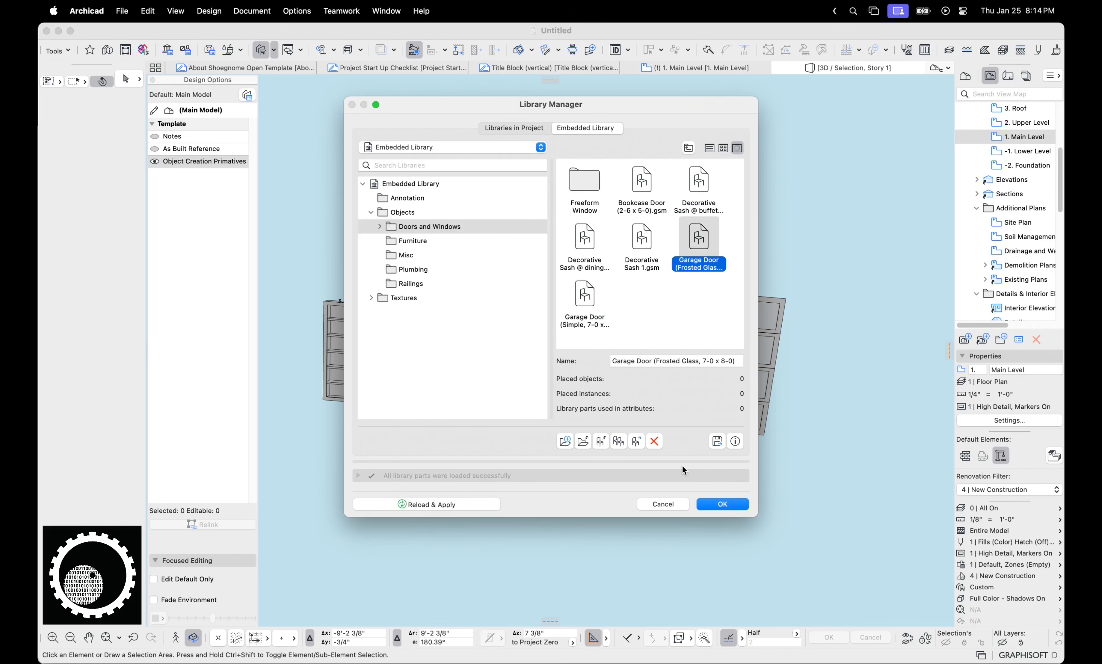
pyautogui.press('Return')
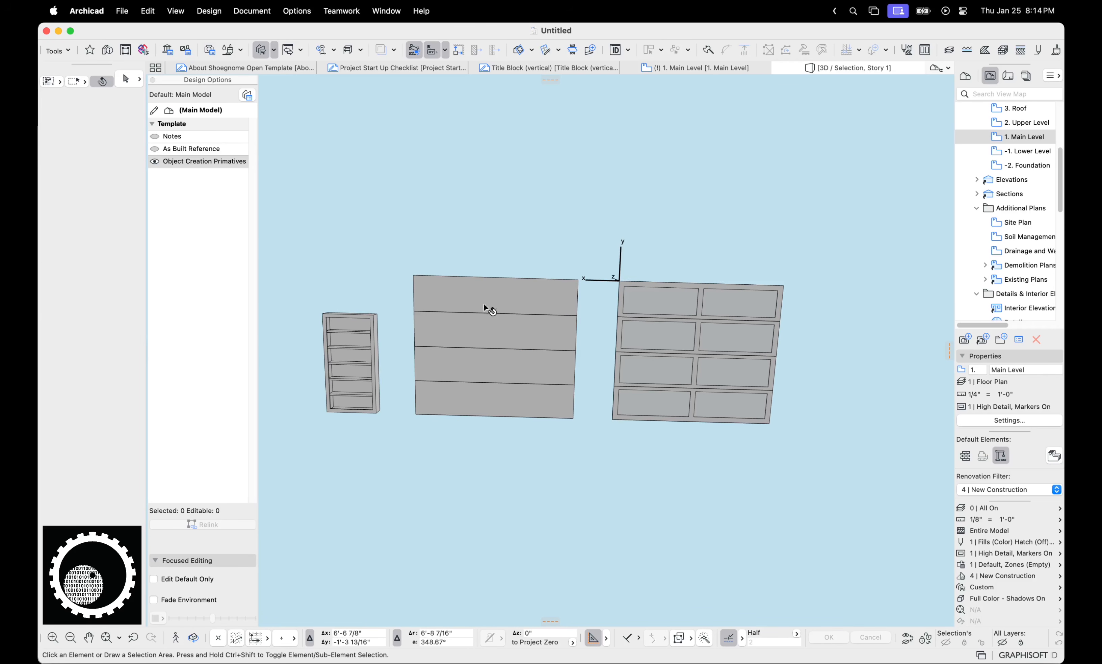
# Inspect the middle object's top panel, return to 1. Main Level, and hide the Object Creation Primatives objects
pyautogui.click(451, 293)
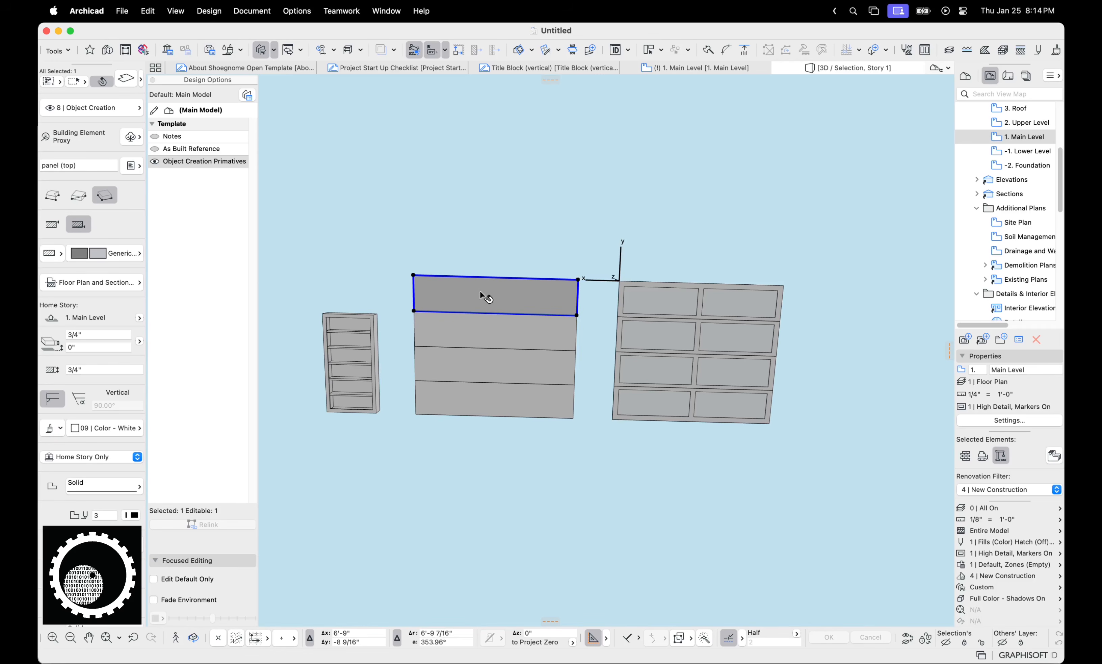
pyautogui.click(520, 128)
pyautogui.click(700, 69)
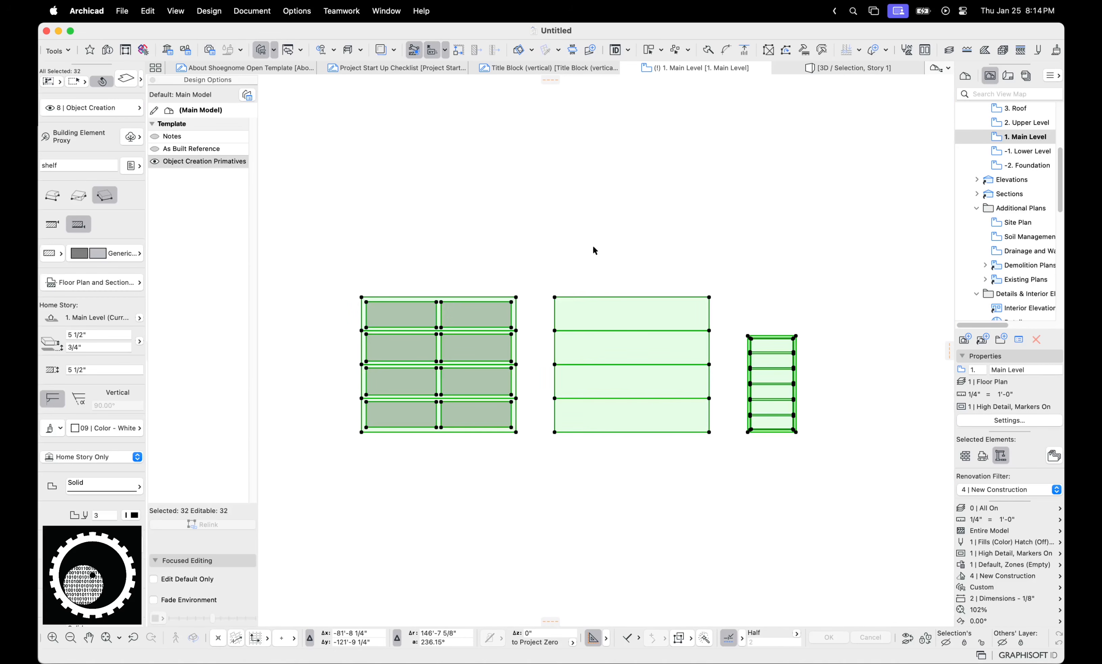
pyautogui.moveTo(554, 270); pyautogui.dragTo(594, 229, button='middle')
pyautogui.click(154, 162)
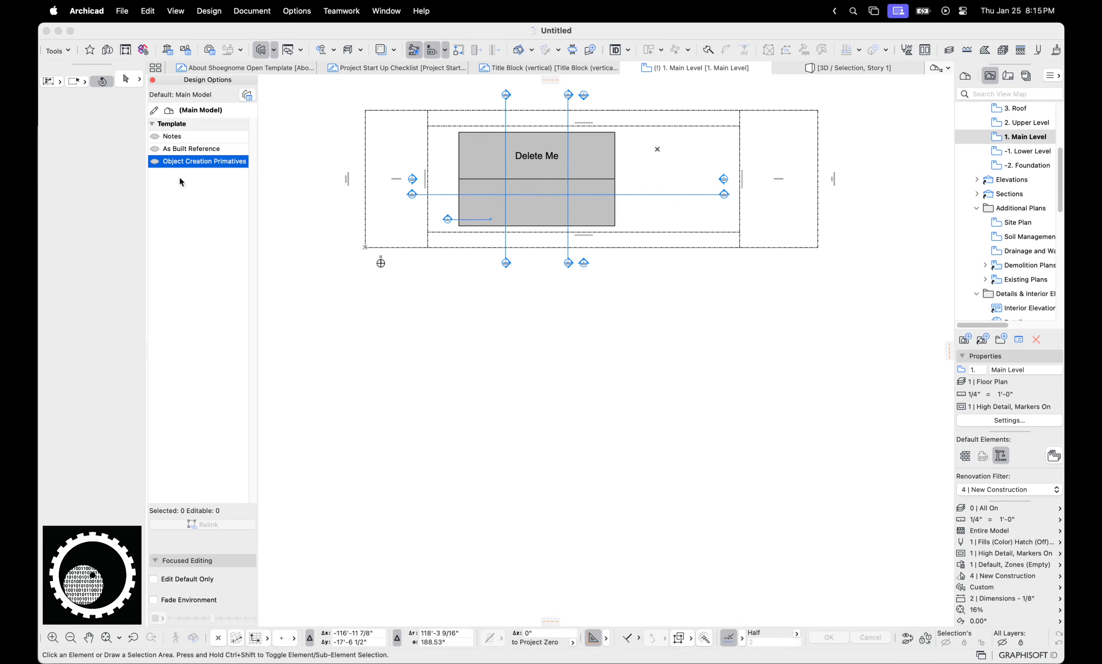
pyautogui.click(154, 161)
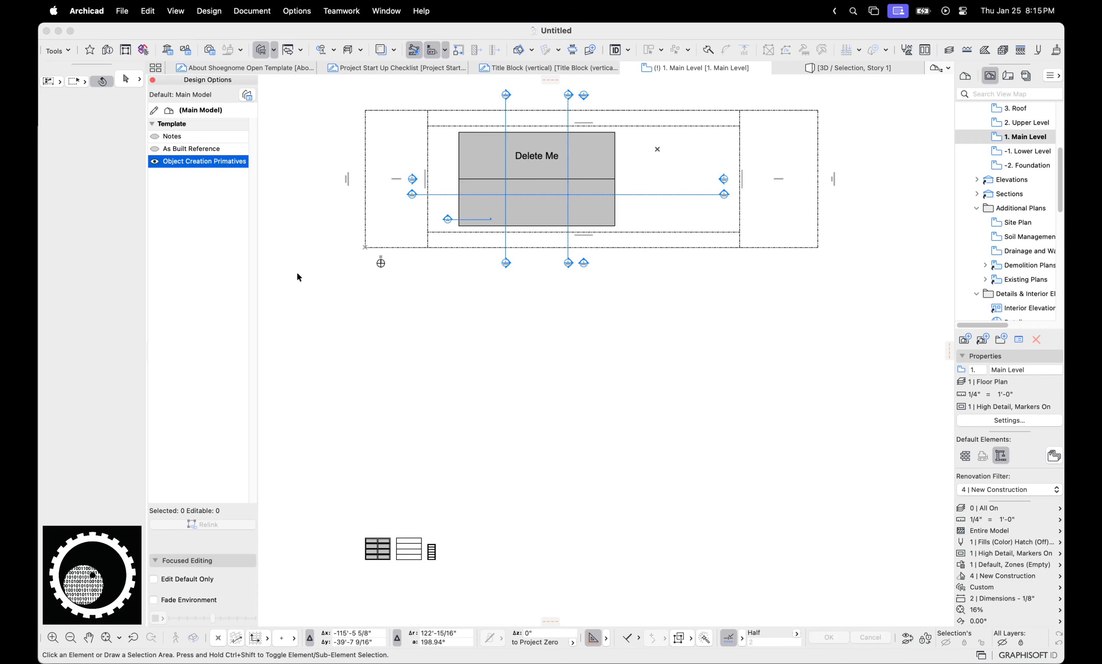
pyautogui.click(155, 162)
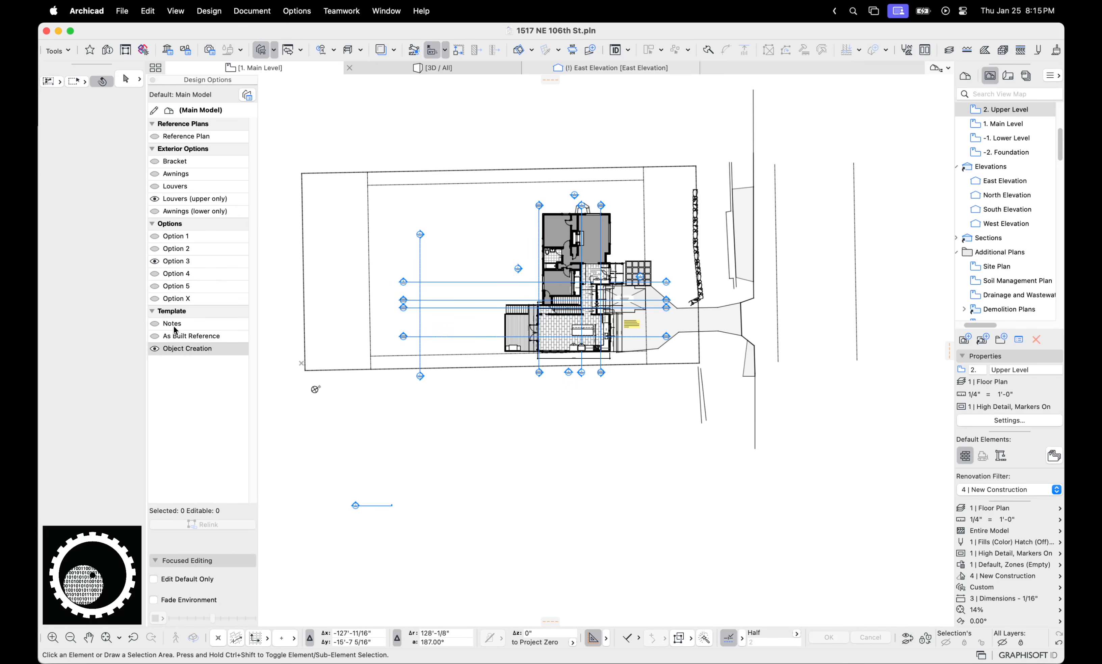
# Show the As Built Reference option instead of Object Creation and inspect the red as-built polylines
pyautogui.click(182, 338)
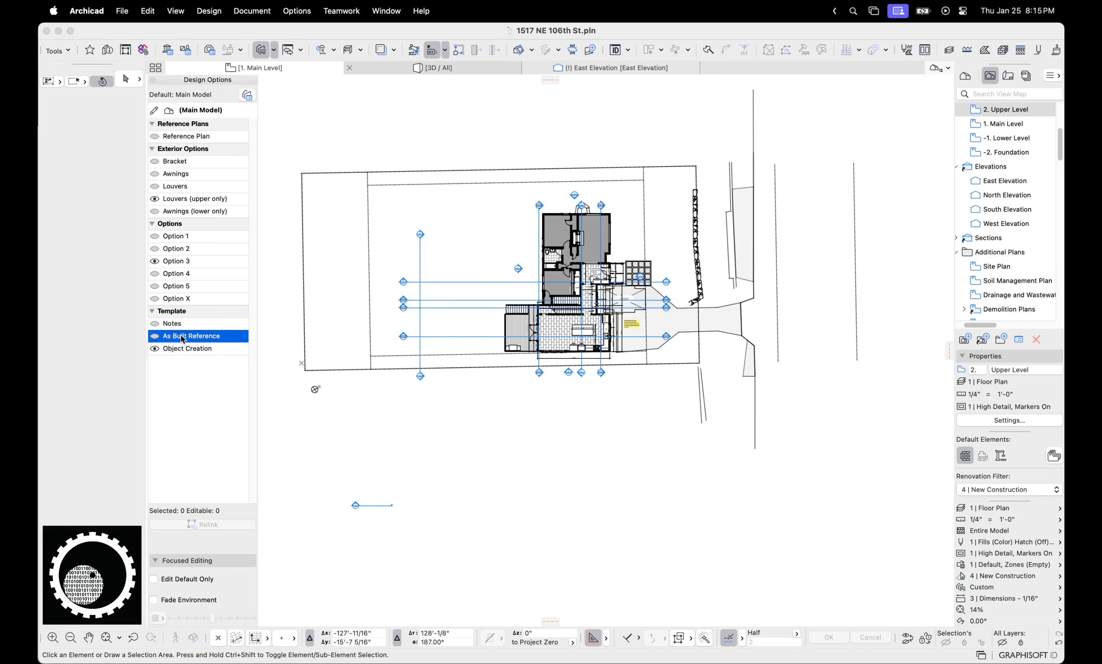
pyautogui.click(154, 336)
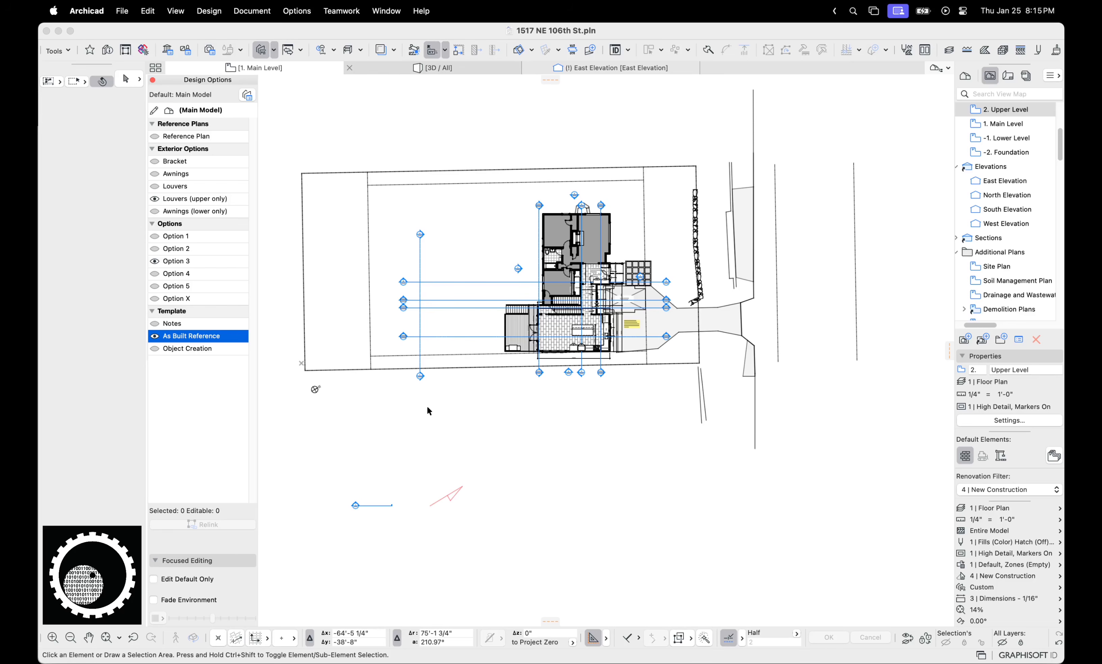
pyautogui.scroll(-1, 427, 406)
pyautogui.moveTo(666, 377); pyautogui.dragTo(478, 380, button='middle')
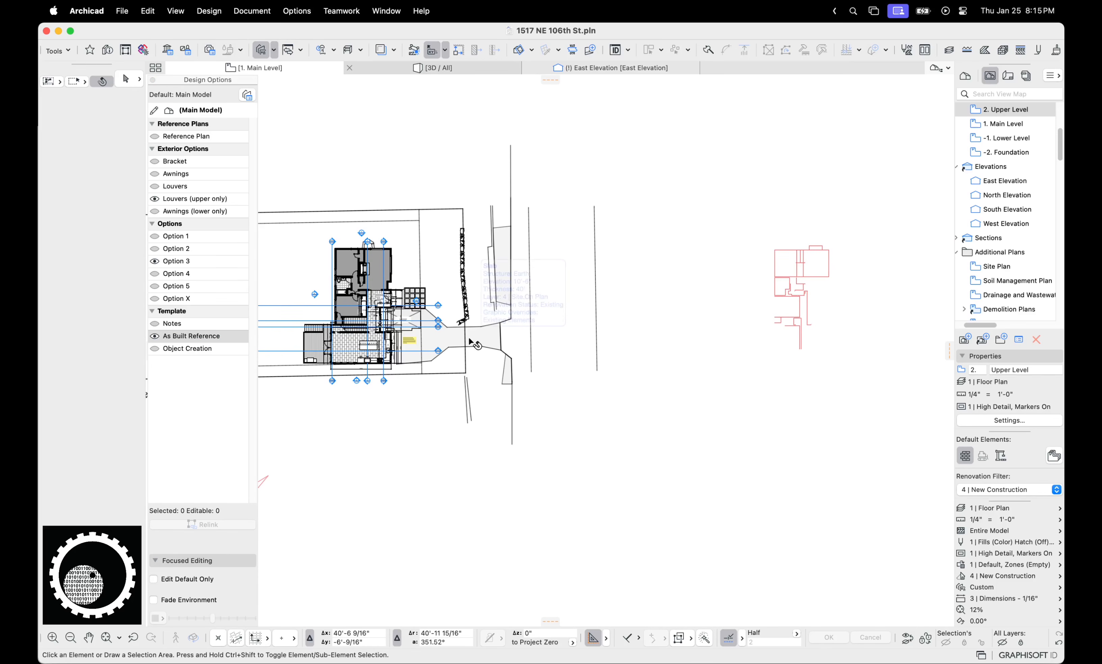
pyautogui.scroll(3, 754, 354)
pyautogui.moveTo(755, 354); pyautogui.dragTo(600, 398, button='middle')
pyautogui.scroll(1, 599, 398)
pyautogui.scroll(4, 665, 298)
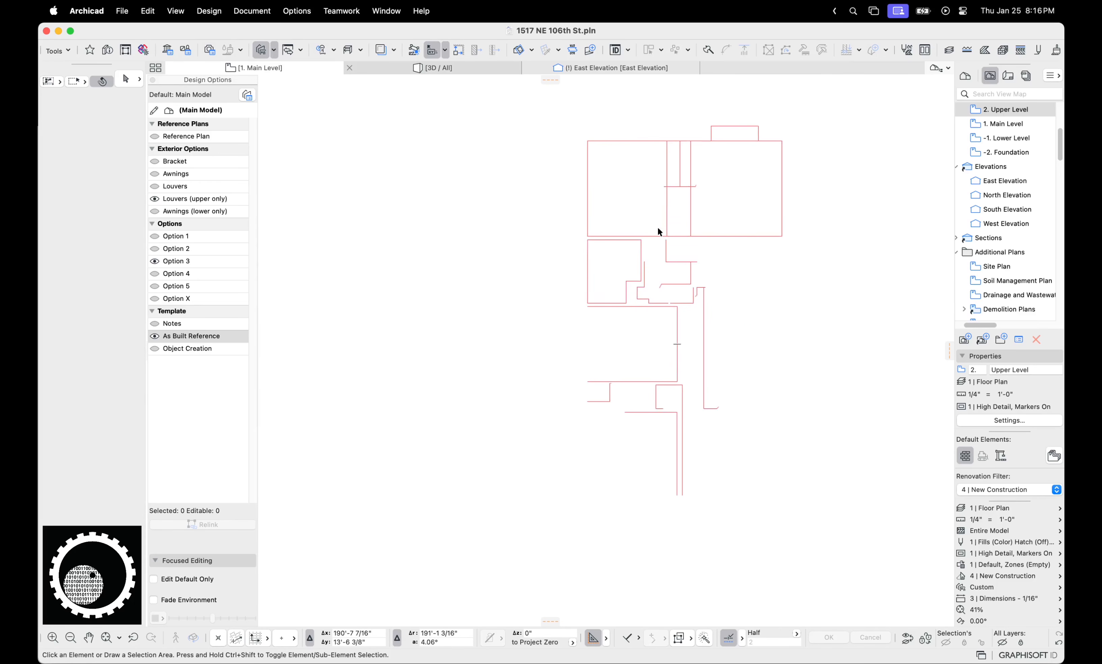
pyautogui.moveTo(658, 227); pyautogui.dragTo(641, 249)
pyautogui.scroll(-3, 626, 329)
# Move down to the -1. Lower Level plan and hide the As Built Reference drawing
pyautogui.press('Escape')
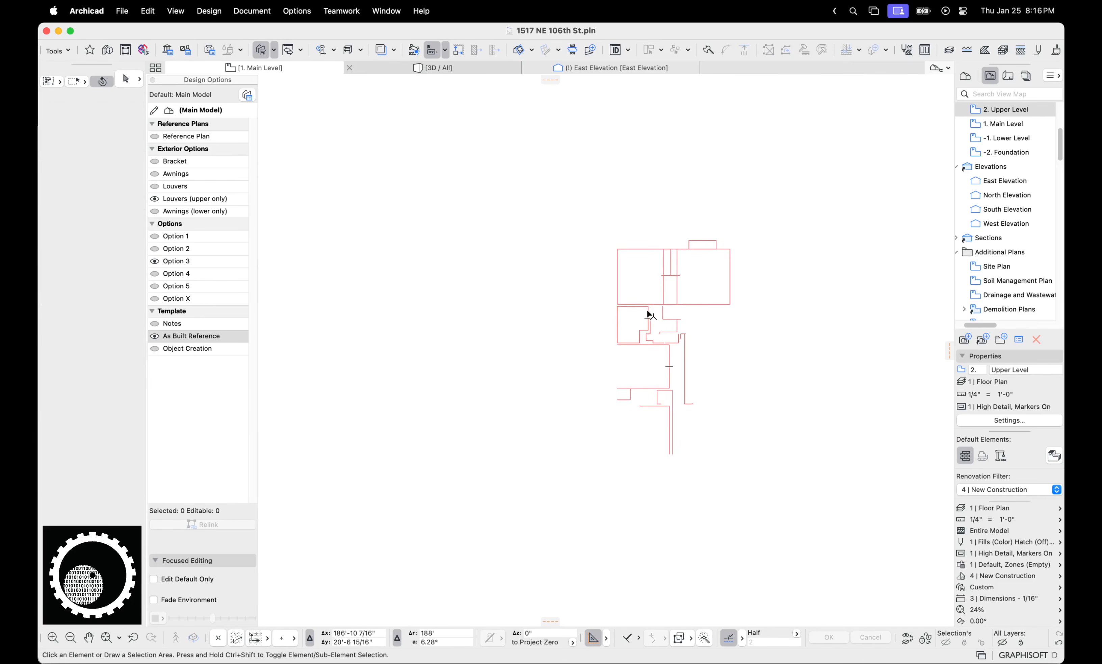
pyautogui.press('super+Down')
pyautogui.scroll(4, 683, 322)
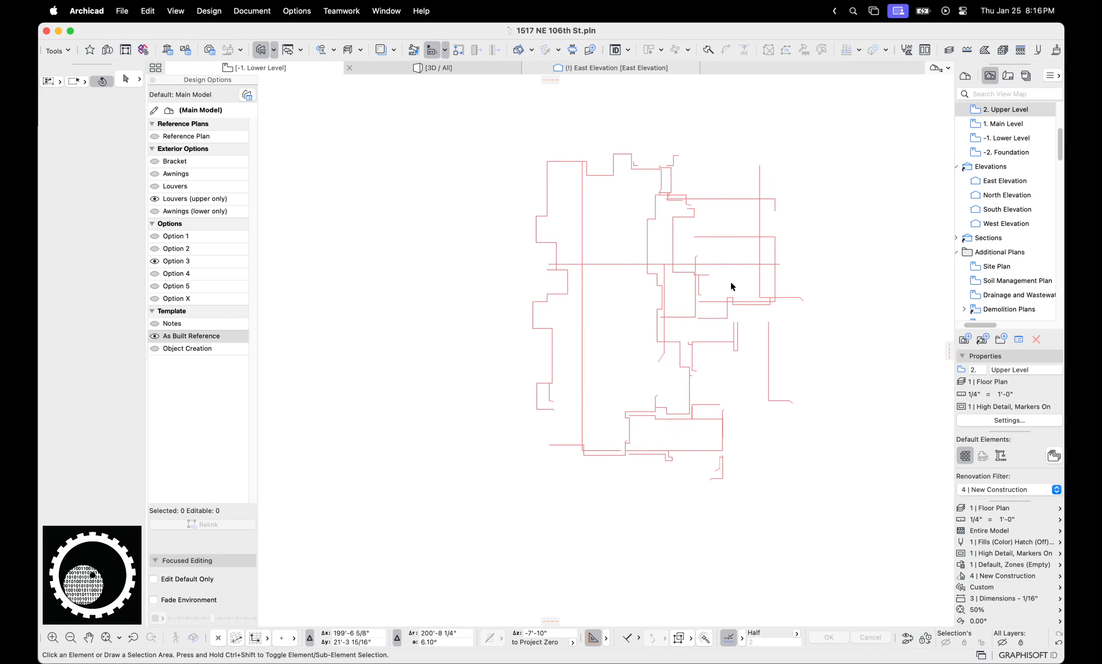
pyautogui.scroll(-10, 730, 283)
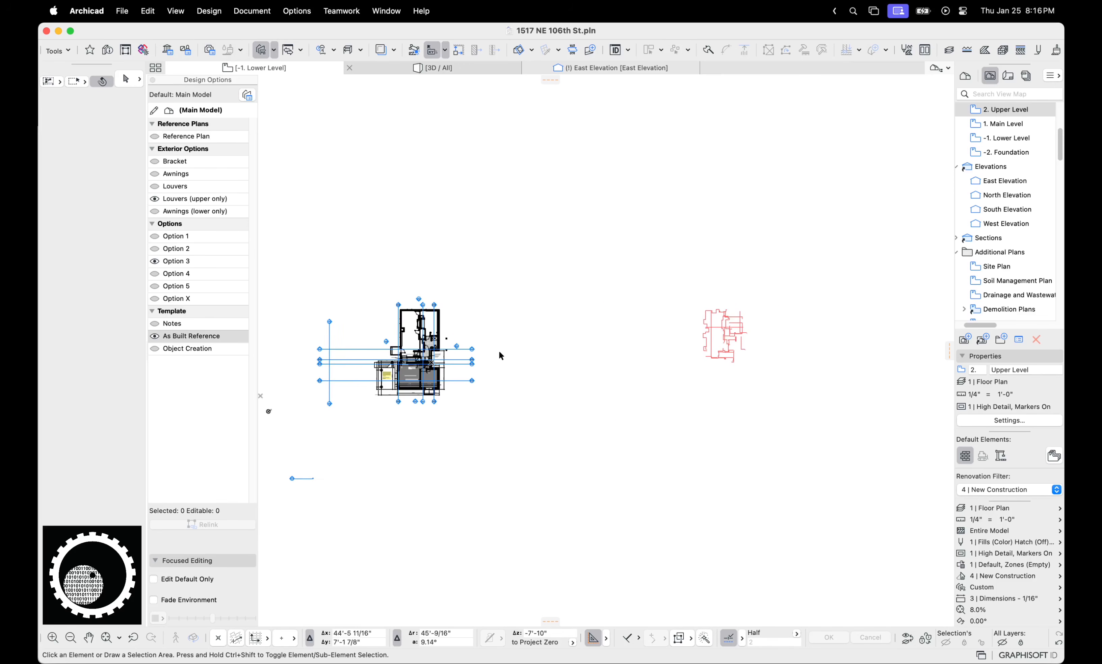
pyautogui.click(153, 337)
pyautogui.click(154, 336)
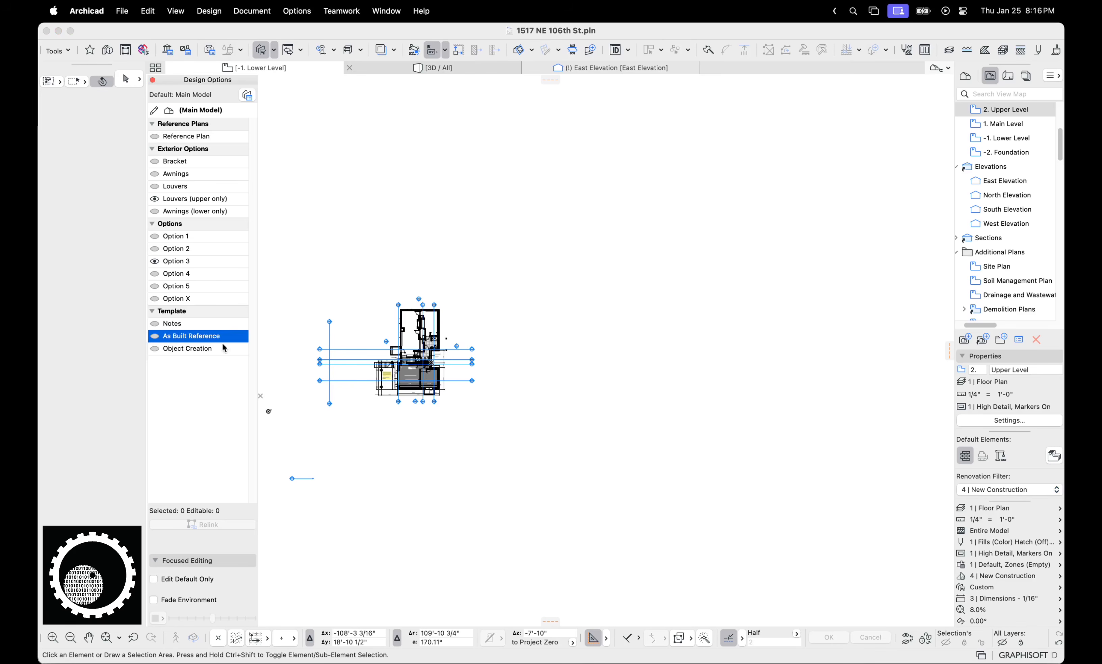
pyautogui.scroll(-10, 1013, 278)
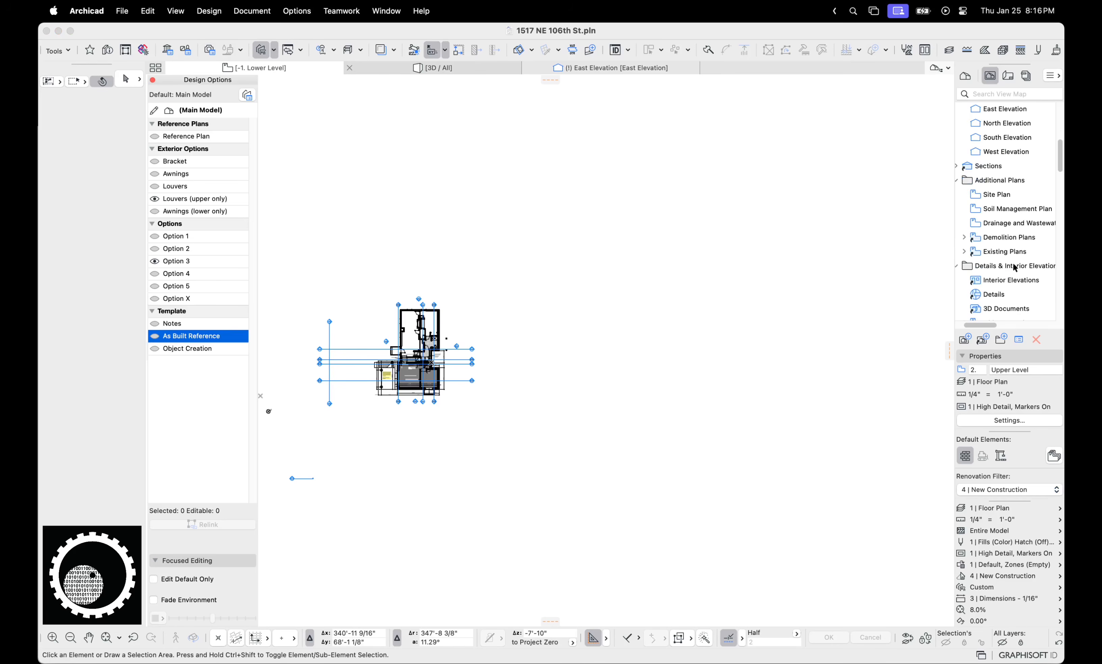
pyautogui.click(976, 331)
pyautogui.scroll(8, 983, 224)
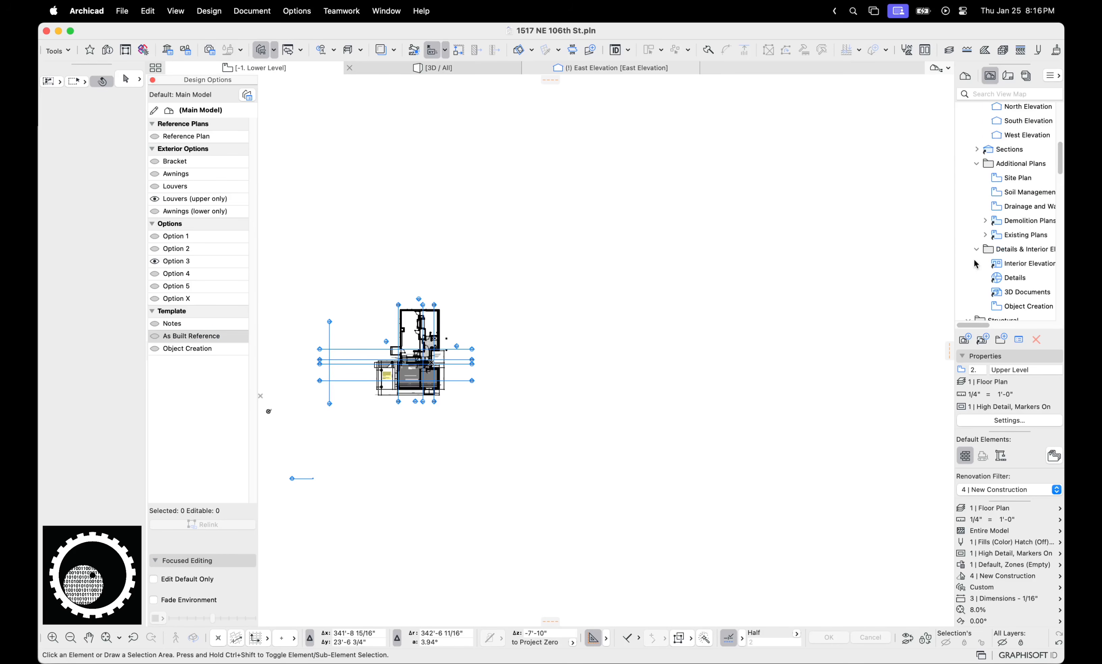
# Step through building sections 1, 2, 3, 4 and B, selecting B's green triangle drafting line
pyautogui.doubleClick(983, 178)
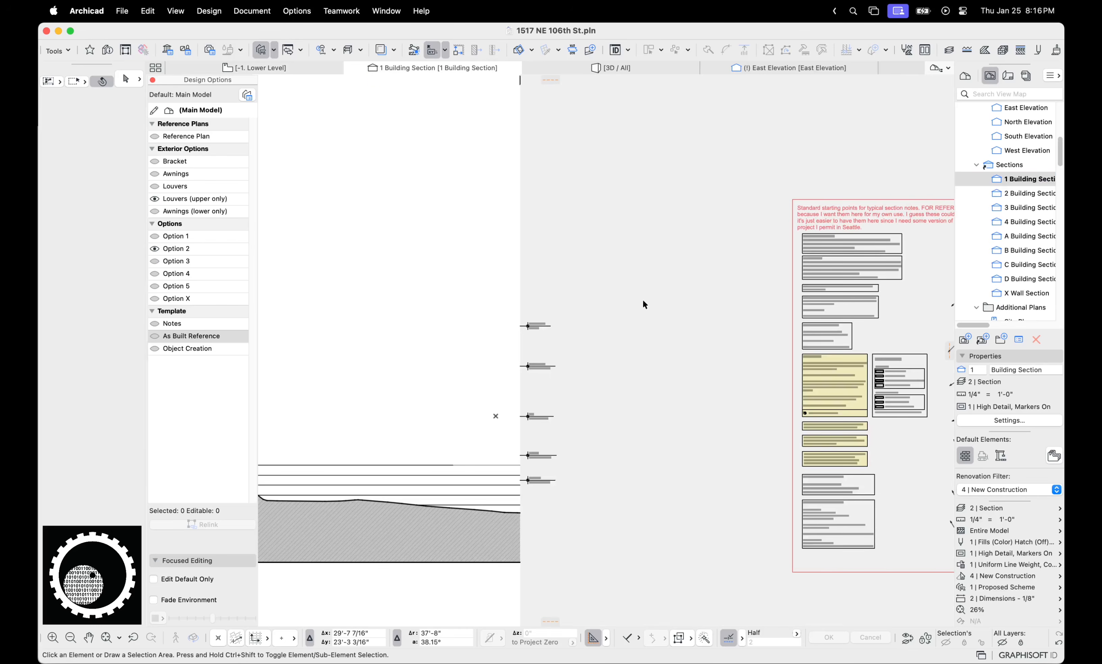
pyautogui.doubleClick(1037, 193)
pyautogui.moveTo(620, 316); pyautogui.dragTo(592, 301, button='middle')
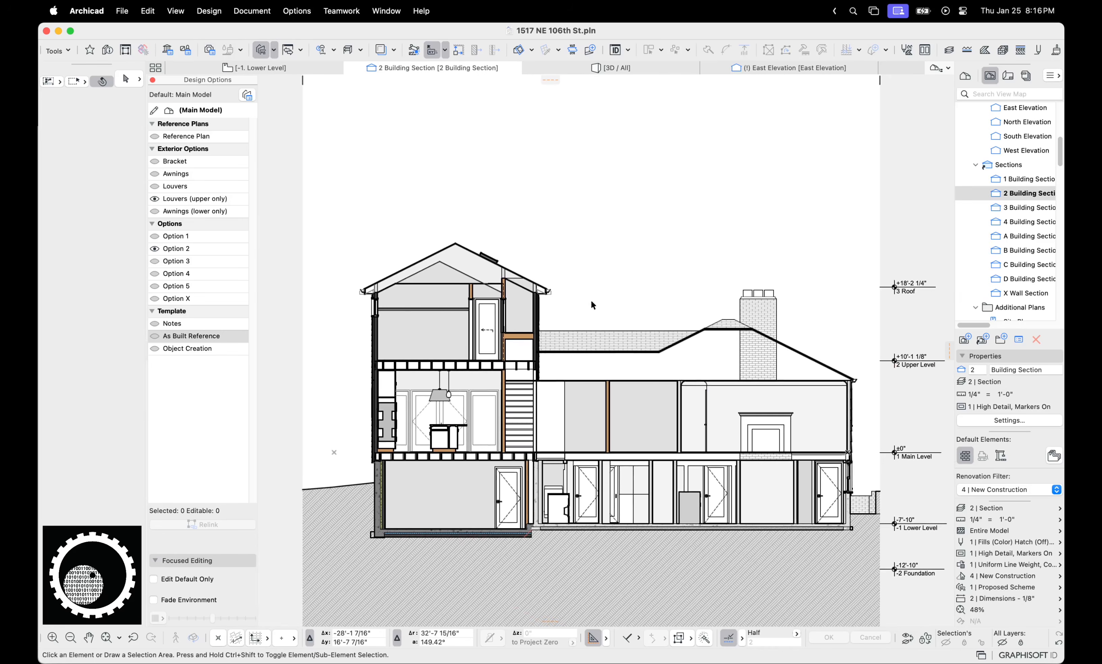
pyautogui.doubleClick(1014, 206)
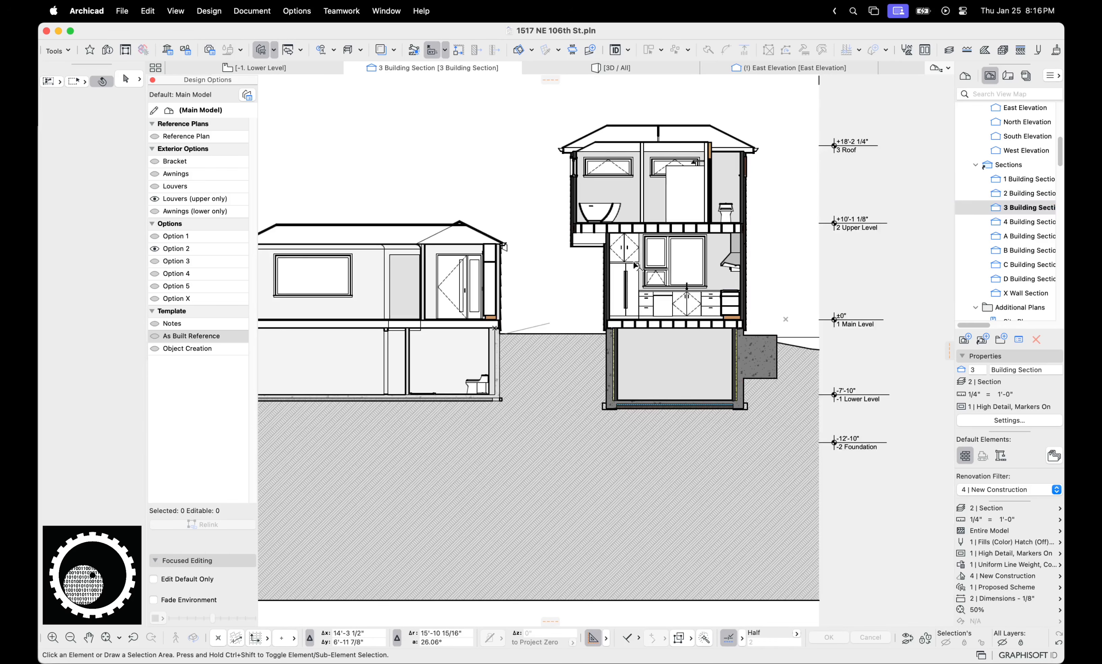
pyautogui.doubleClick(1026, 222)
pyautogui.doubleClick(1028, 250)
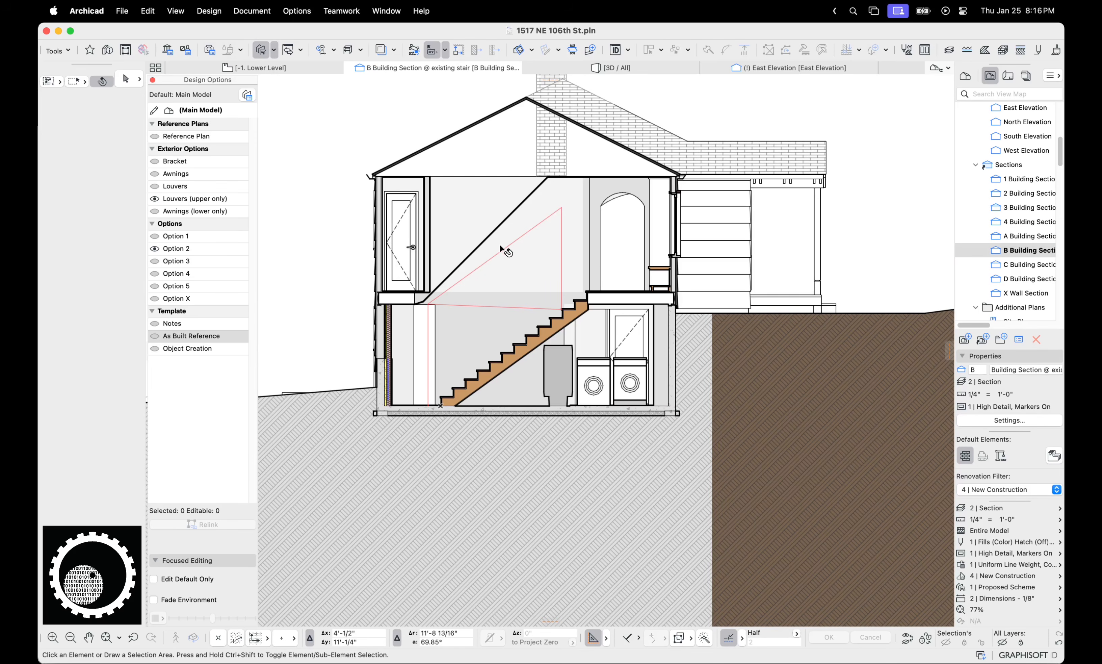
pyautogui.click(473, 268)
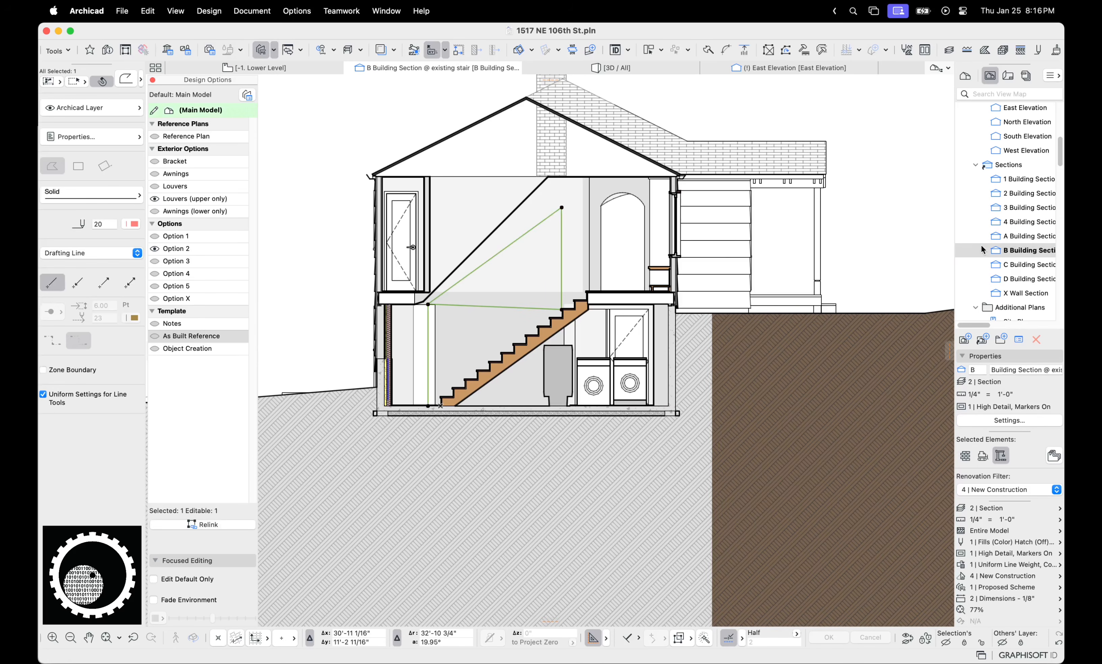
# Open C Building Section and select the red drafting line, beam fill and beam line by the stair
pyautogui.doubleClick(1026, 264)
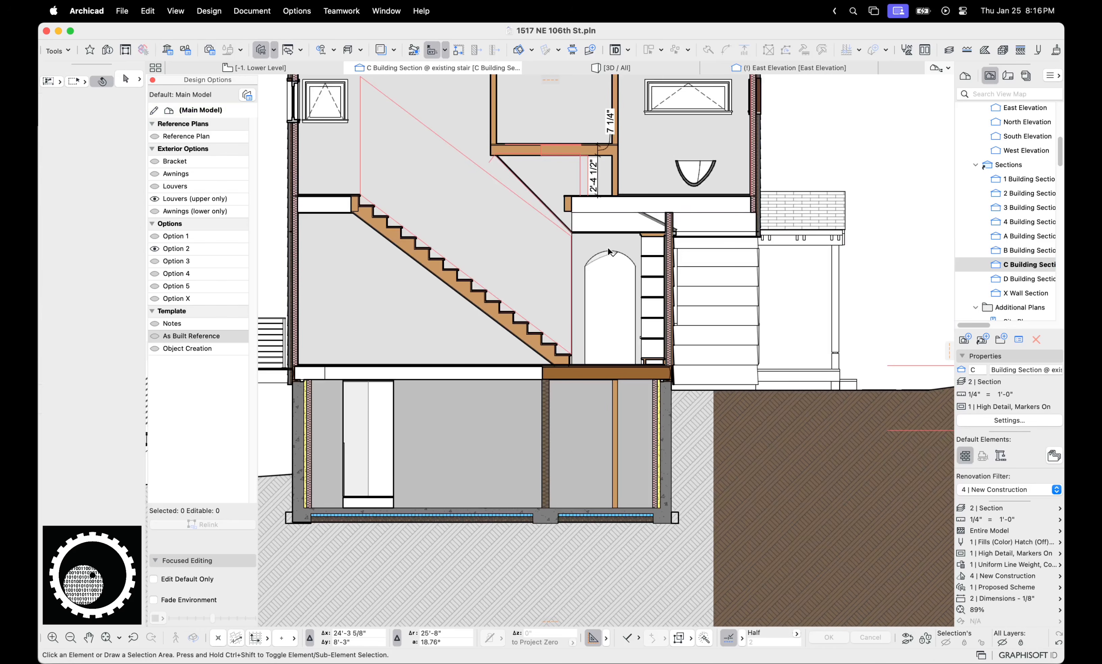
pyautogui.scroll(3, 549, 214)
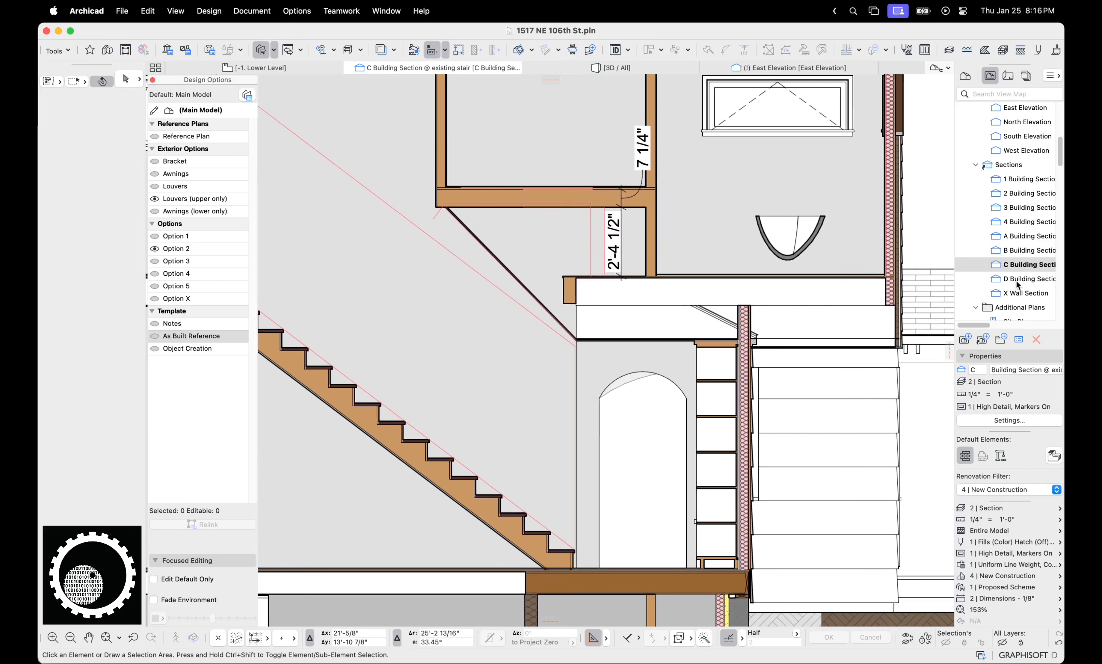
pyautogui.click(588, 227)
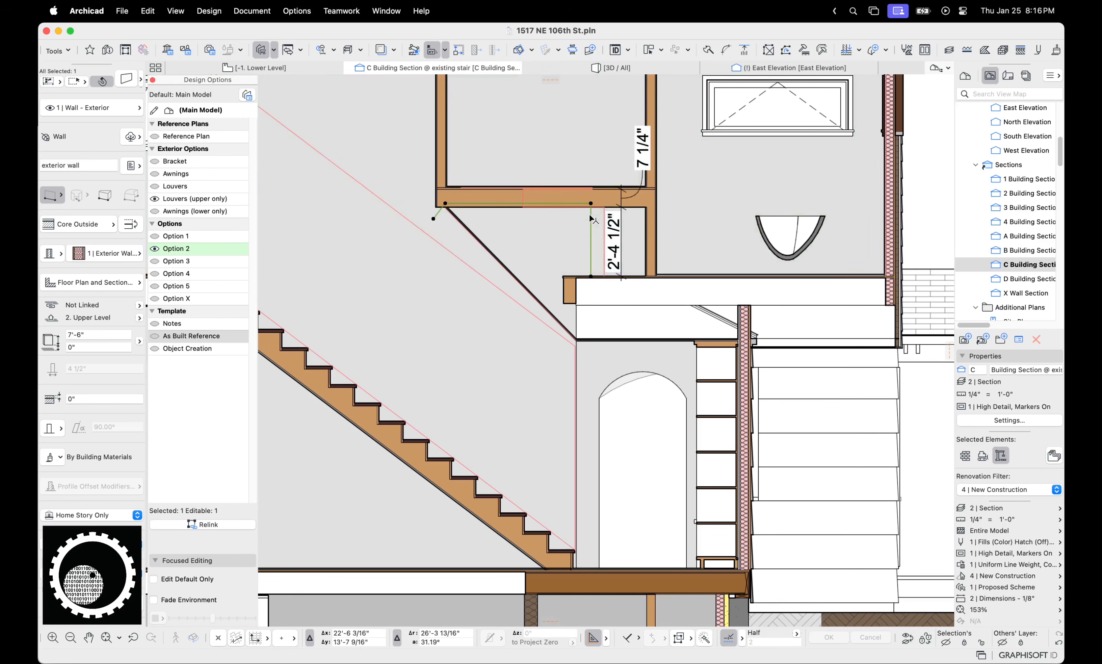
pyautogui.click(520, 197)
pyautogui.click(522, 197)
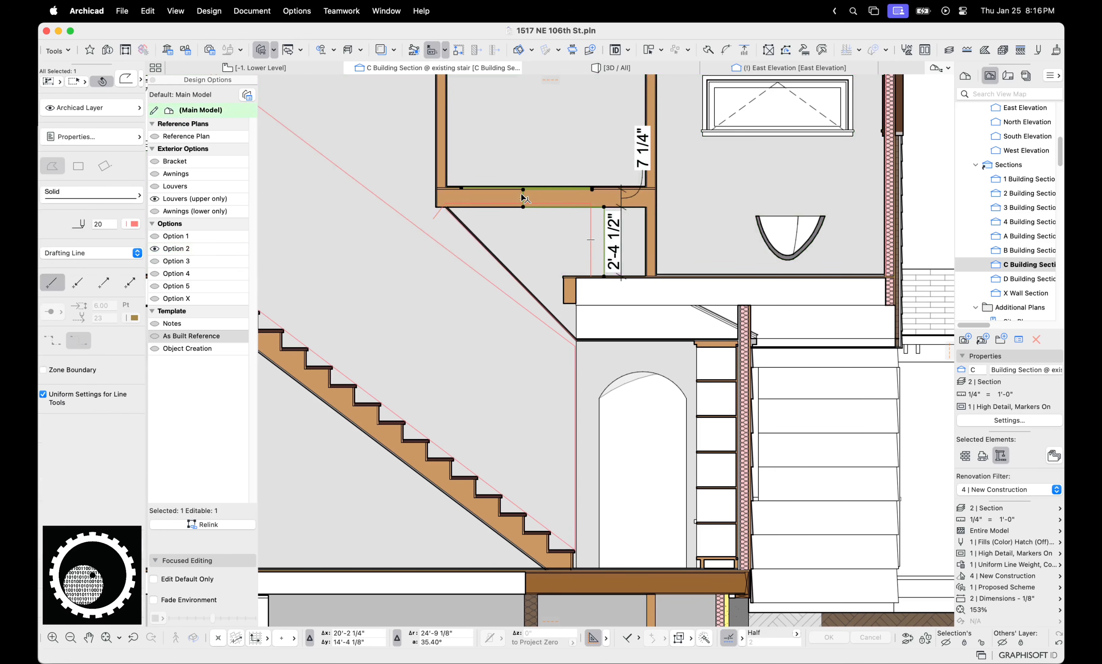
pyautogui.click(169, 326)
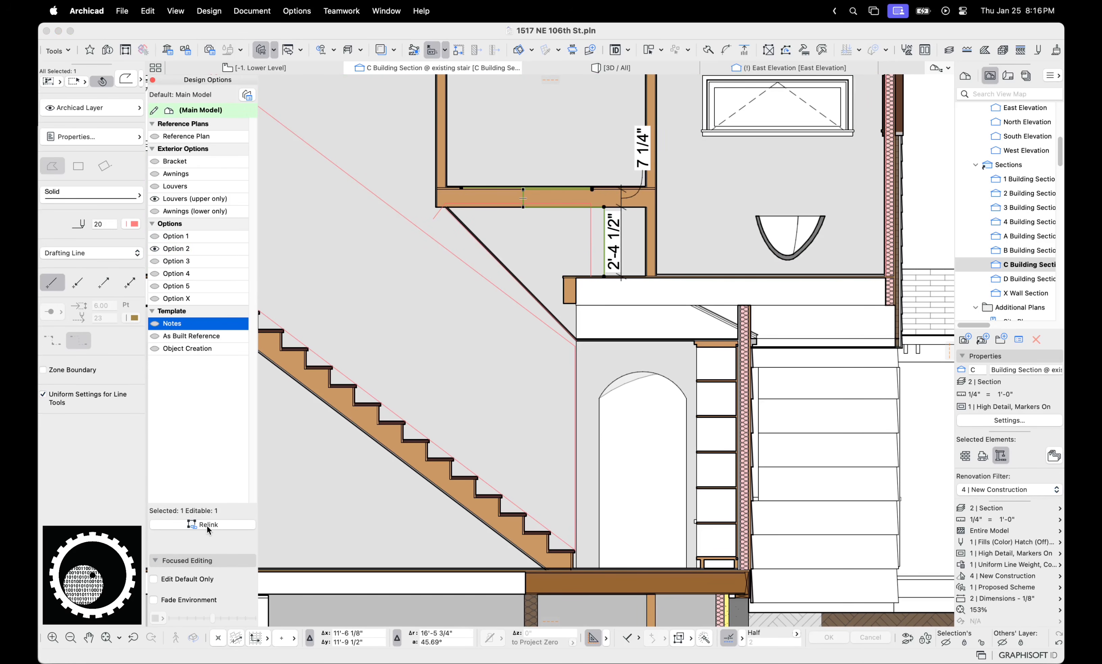
# Open D Building Section @ existing stair, inspect six elements right of the house, and frame the whole house
pyautogui.click(1030, 281)
pyautogui.doubleClick(1031, 279)
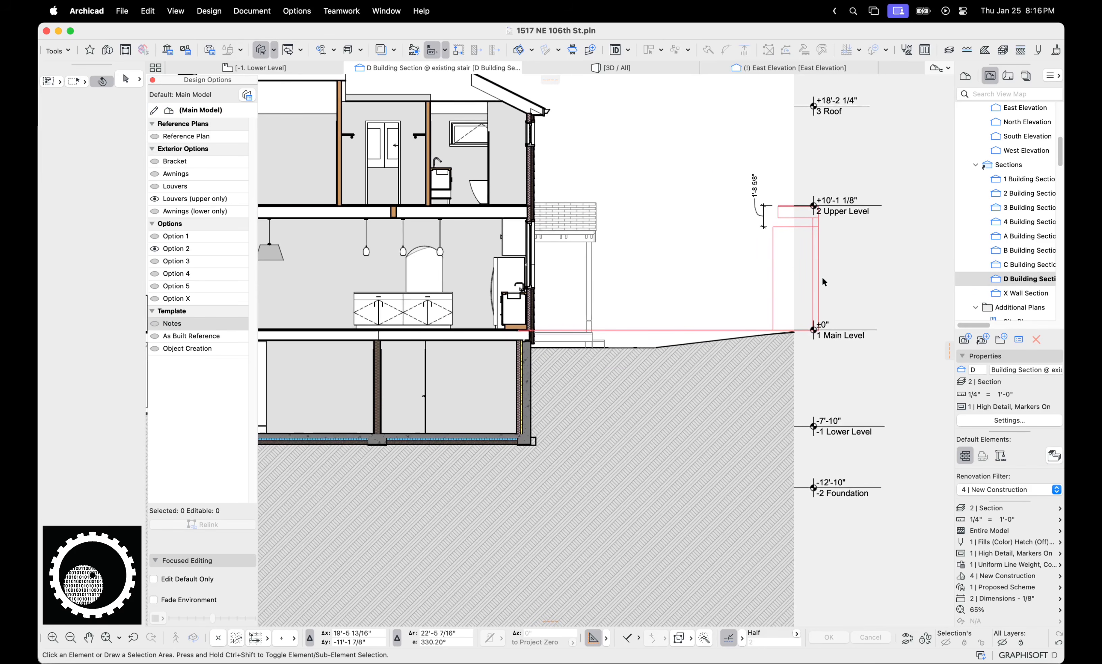
pyautogui.moveTo(830, 288)
pyautogui.mouseDown()
pyautogui.moveTo(749, 178)
pyautogui.moveTo(739, 523)
pyautogui.mouseUp()
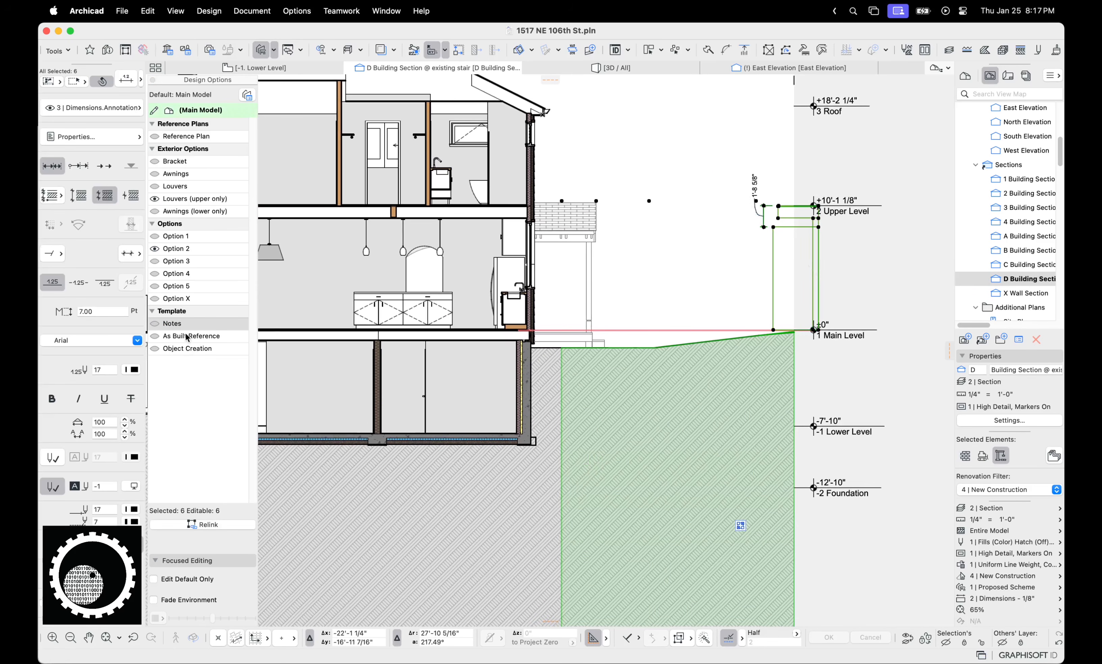
pyautogui.click(188, 336)
pyautogui.press('Escape')
pyautogui.scroll(-5, 669, 187)
pyautogui.moveTo(630, 224); pyautogui.dragTo(707, 255, button='middle')
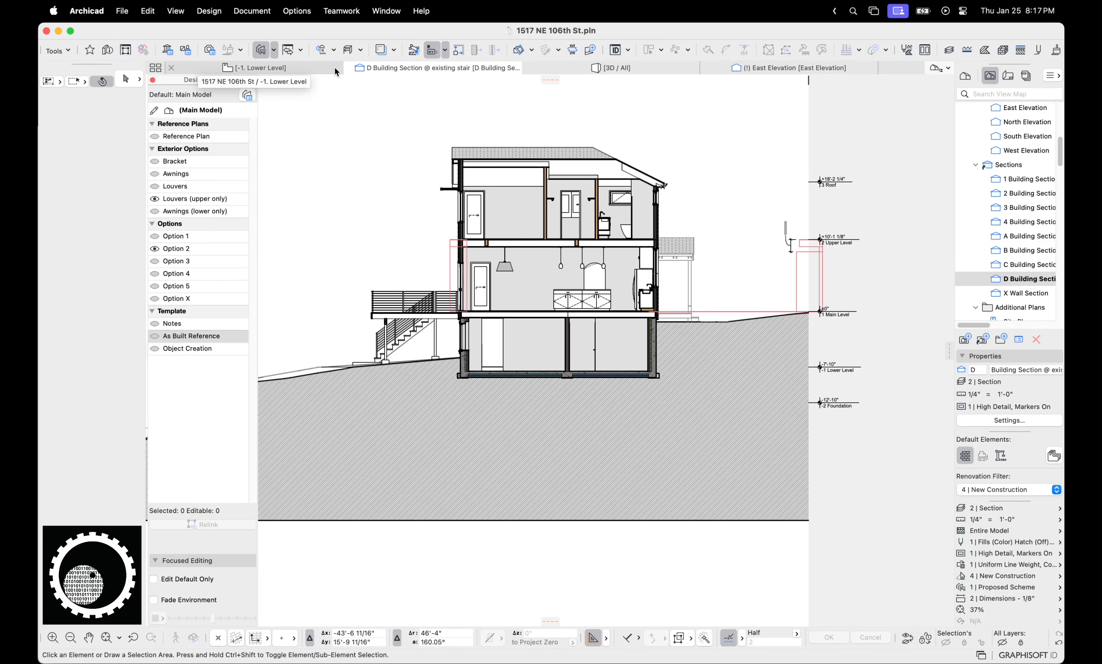
# Switch to the [3D / All] view and open the Design Option Manager, then cancel it
pyautogui.click(613, 68)
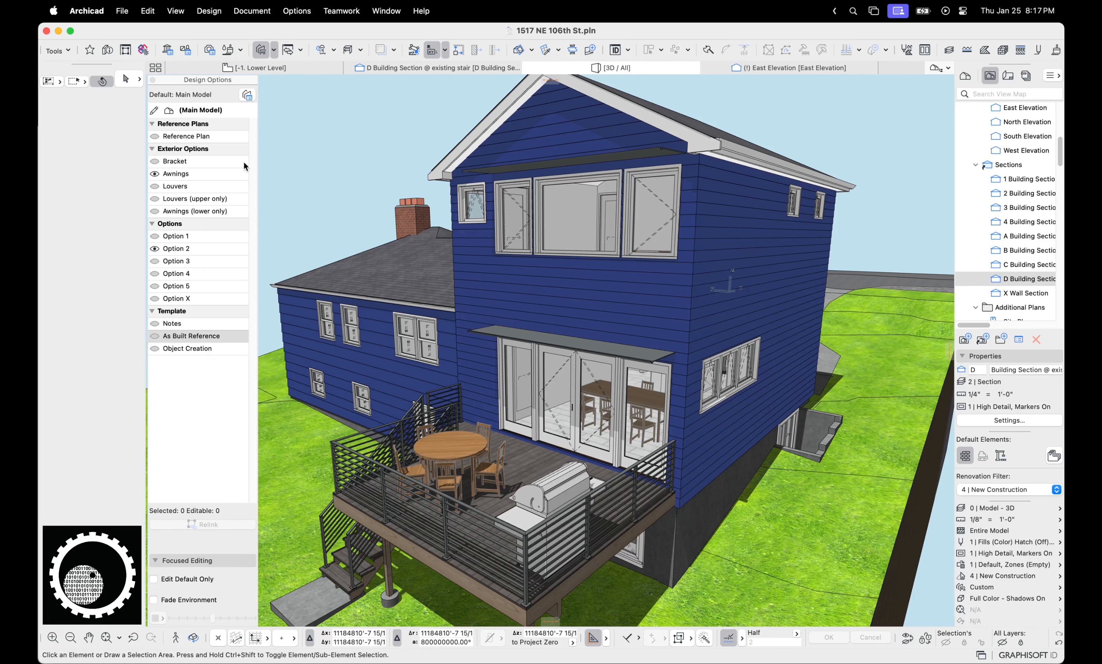
pyautogui.click(247, 94)
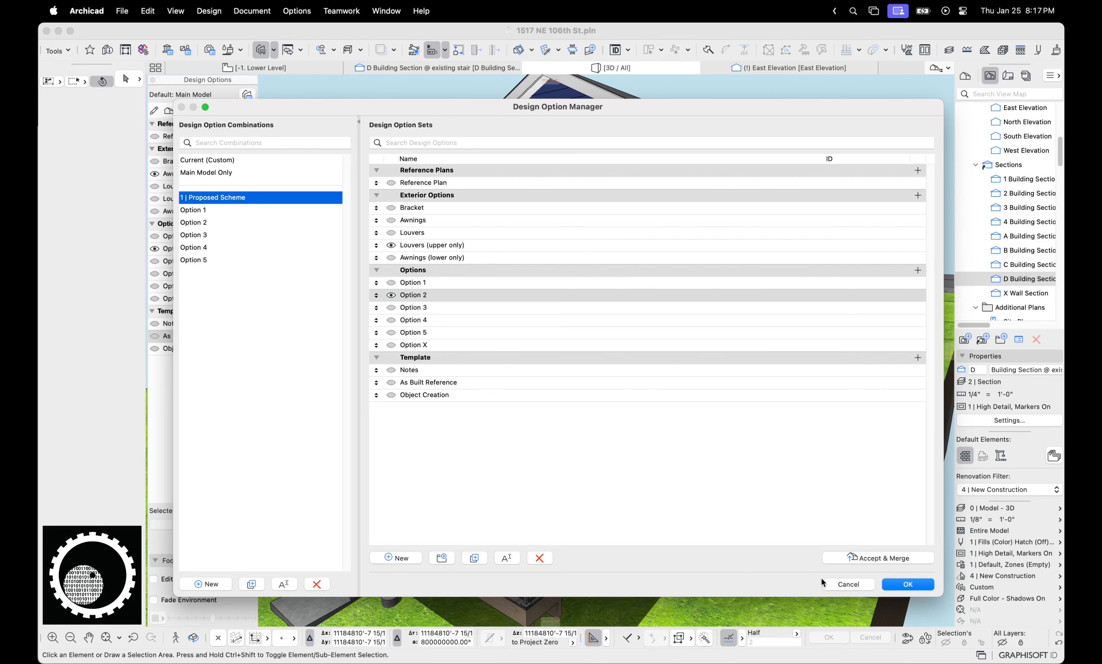
pyautogui.click(832, 583)
pyautogui.click(1025, 196)
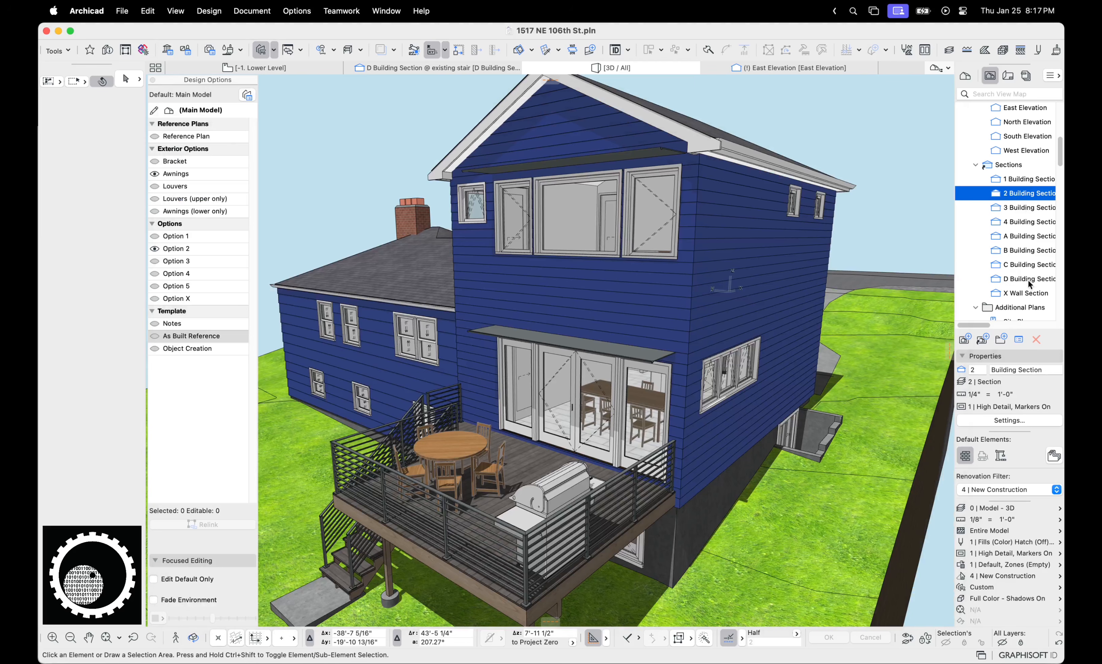
pyautogui.click(997, 423)
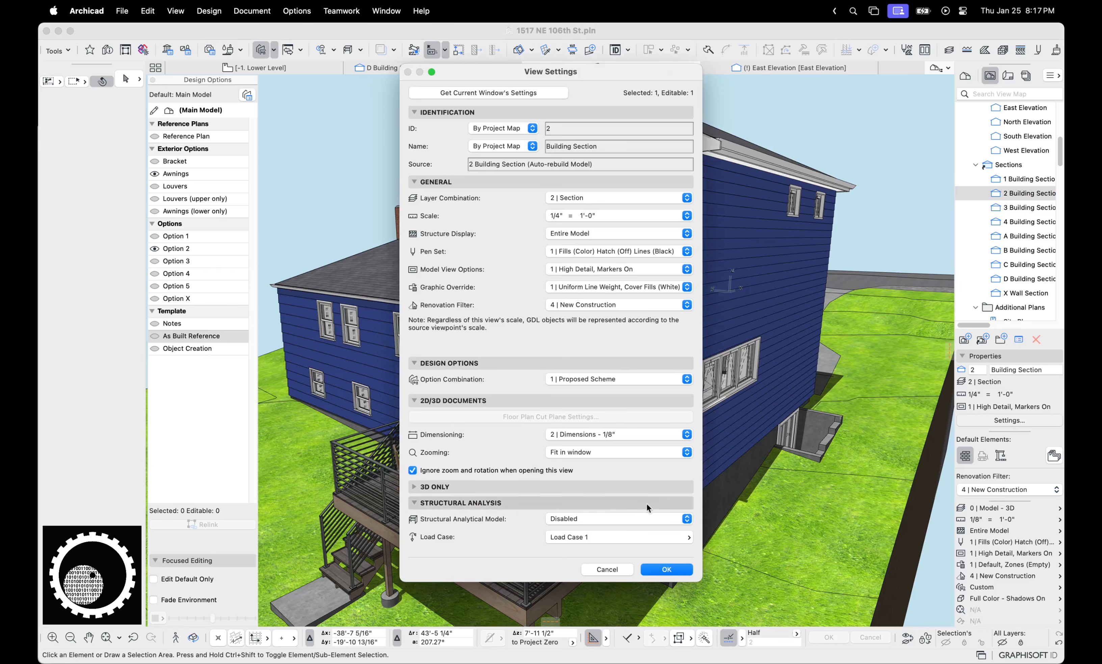
pyautogui.click(607, 571)
pyautogui.scroll(-10, 1024, 201)
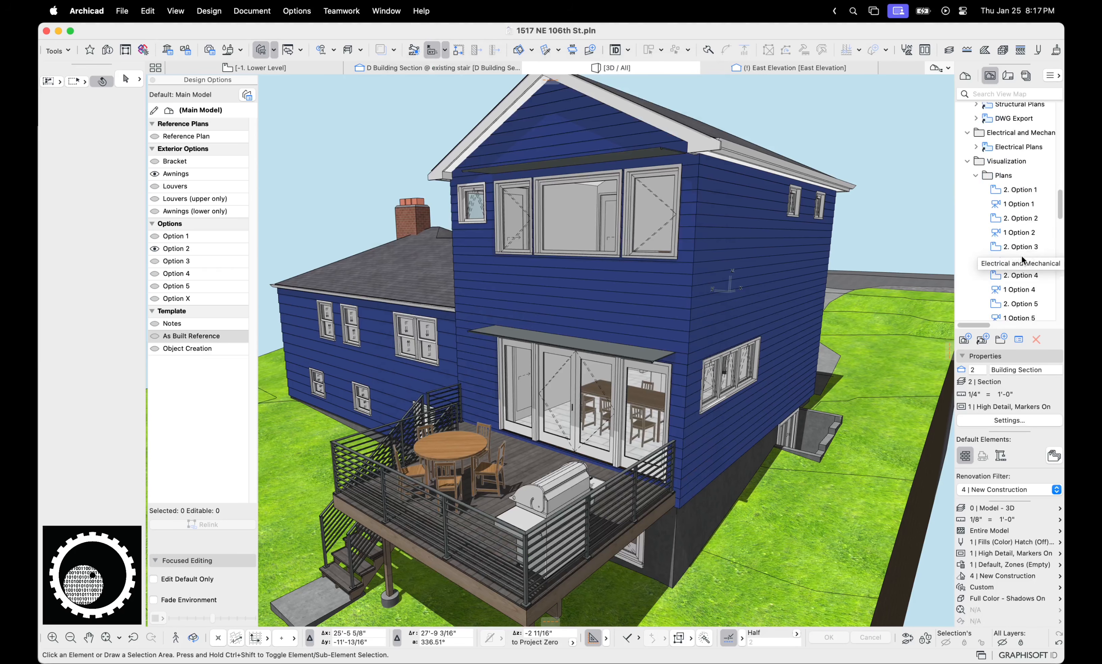
pyautogui.click(1033, 188)
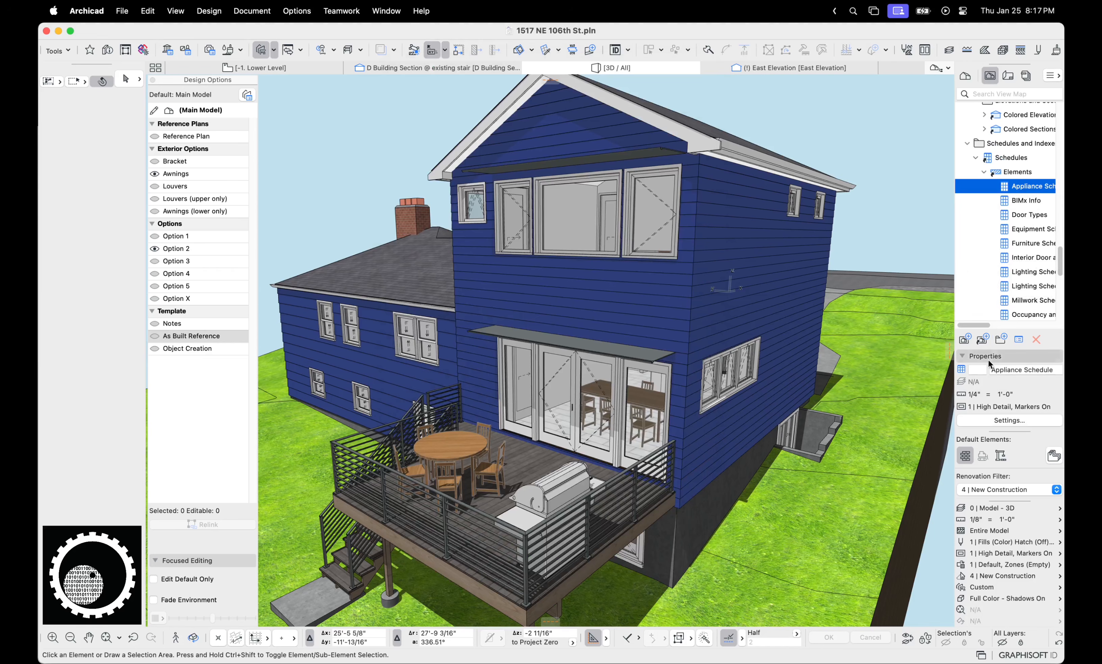
pyautogui.click(1007, 422)
pyautogui.click(599, 382)
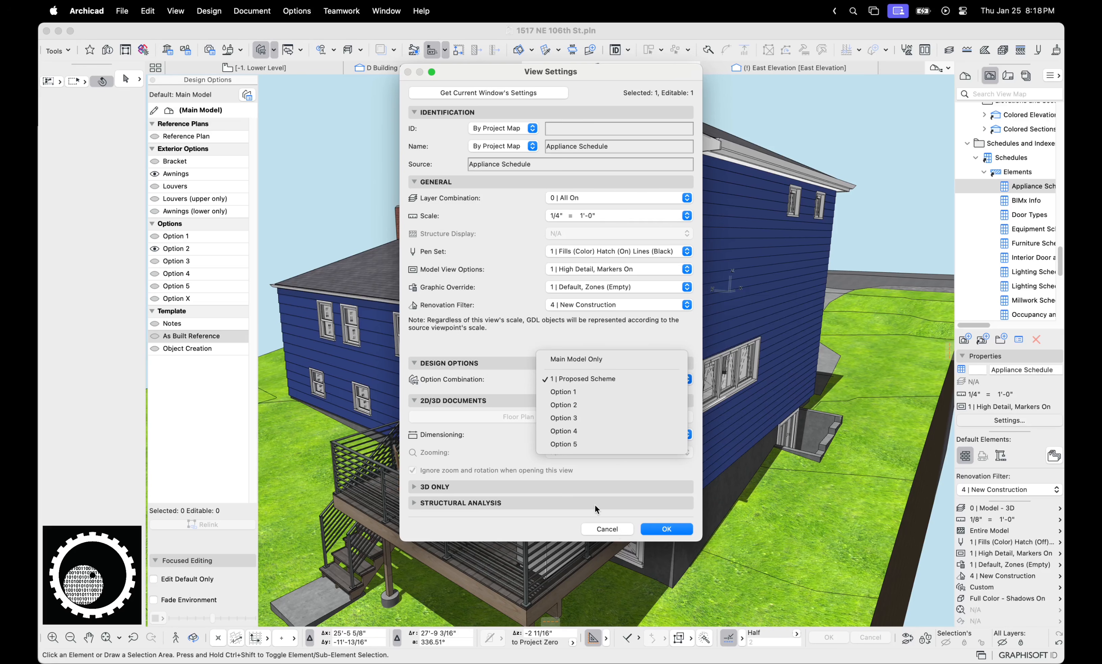
pyautogui.press('Escape')
pyautogui.press('Escape')
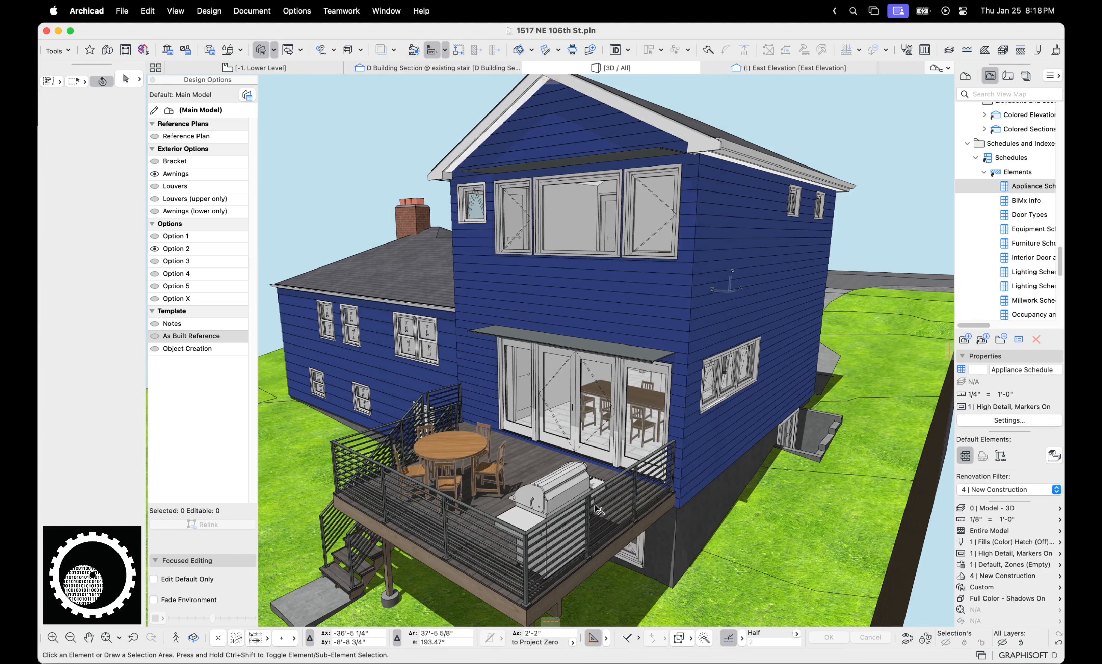